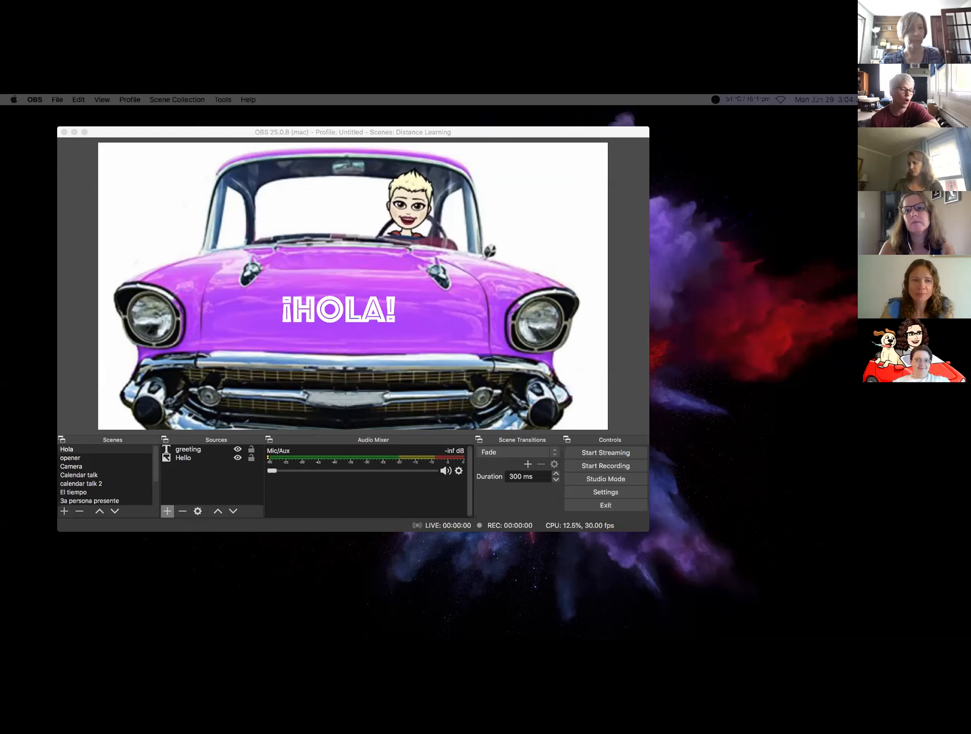
- Bring the OBS window with the Distance Learning collection to the front and show the Scene Collection menu
mouse_move(595, 638)
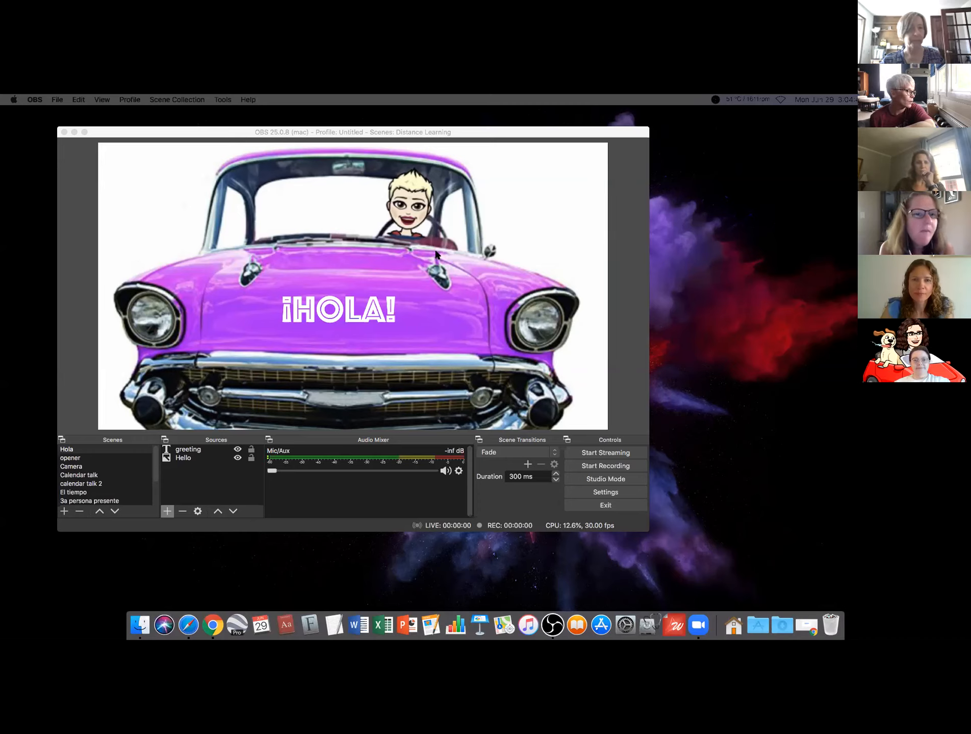
left_click(147, 128)
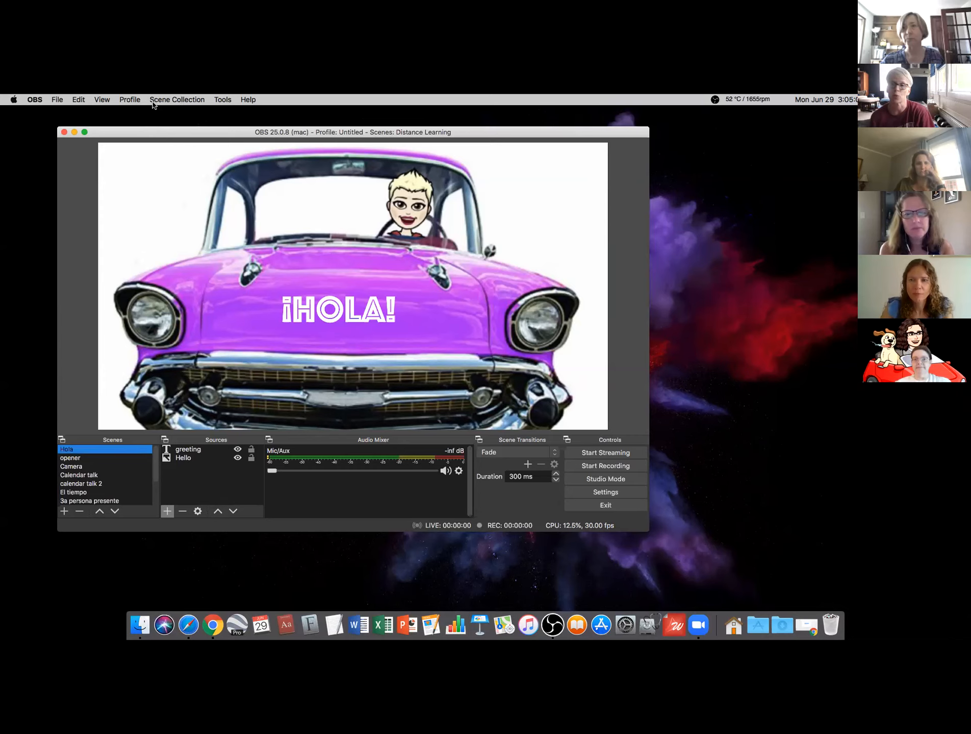
left_click(162, 100)
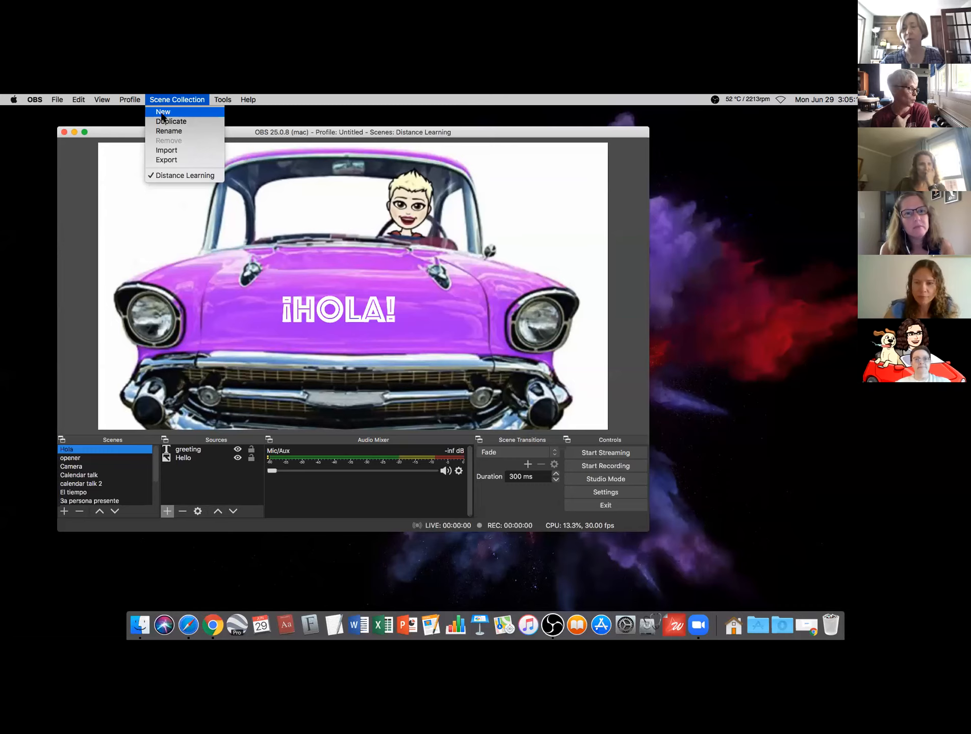
- Create a new scene collection named 'Demo'
left_click(162, 114)
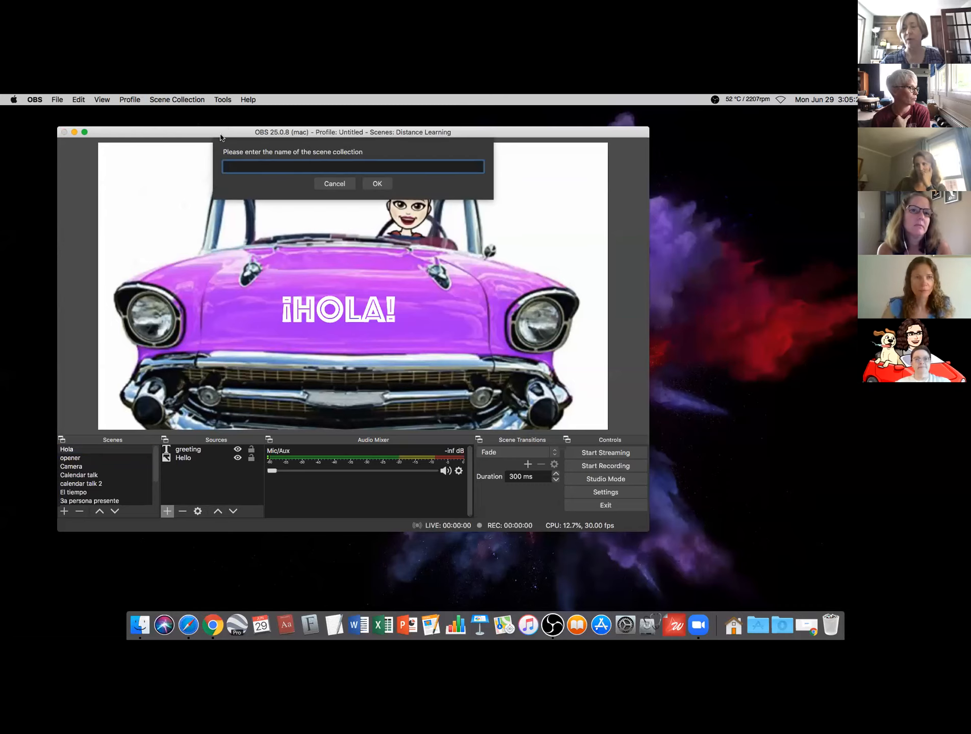
type("Demo")
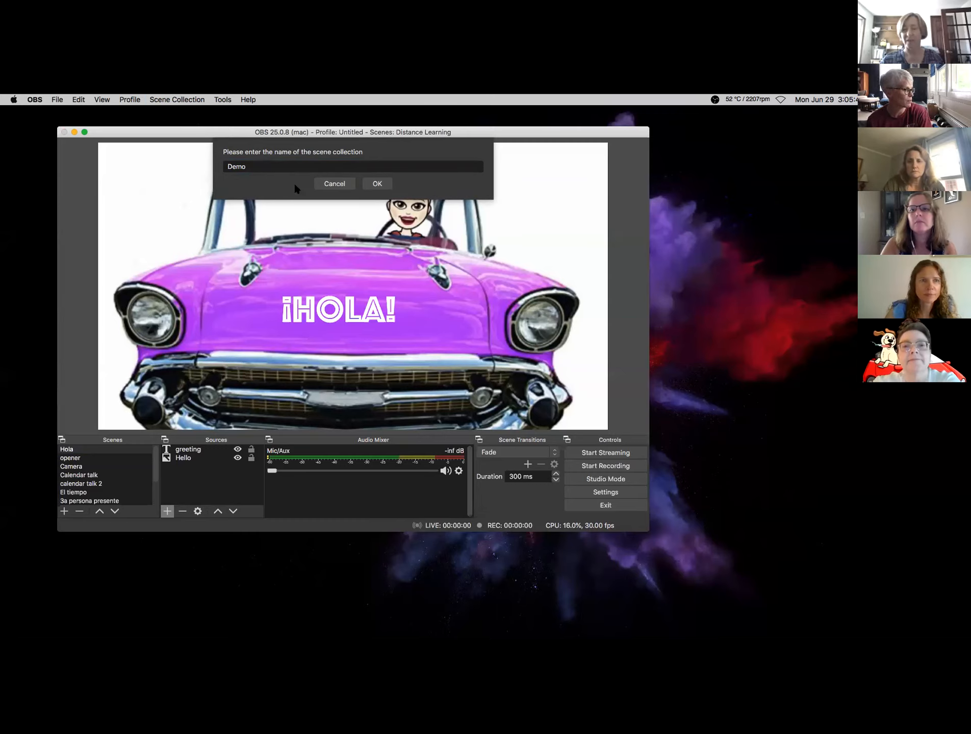
left_click(375, 185)
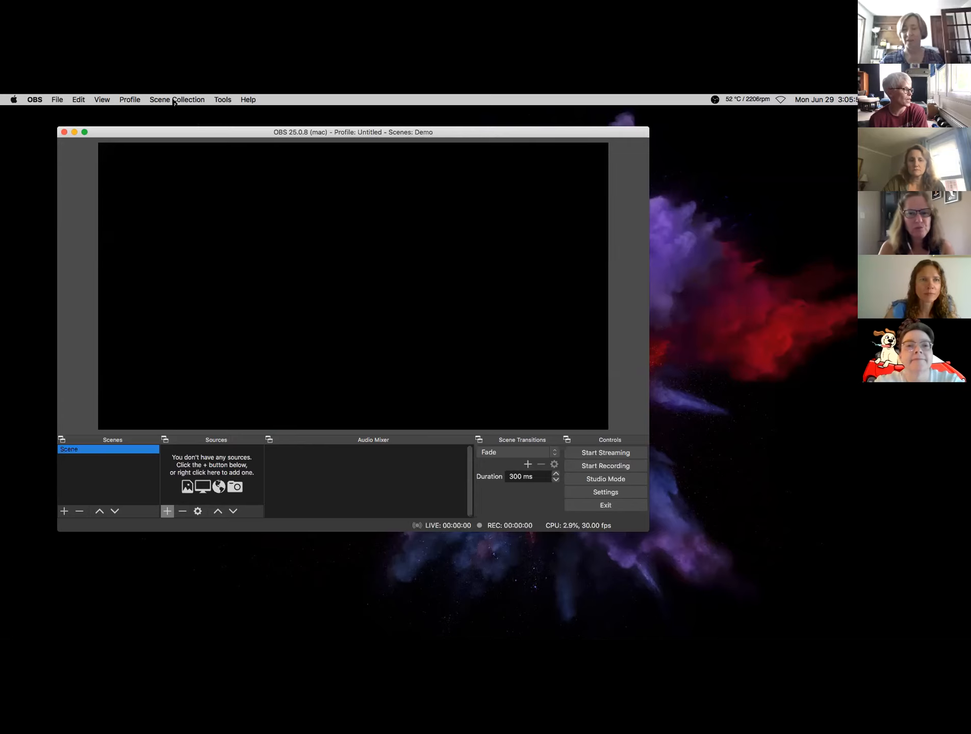
left_click(175, 100)
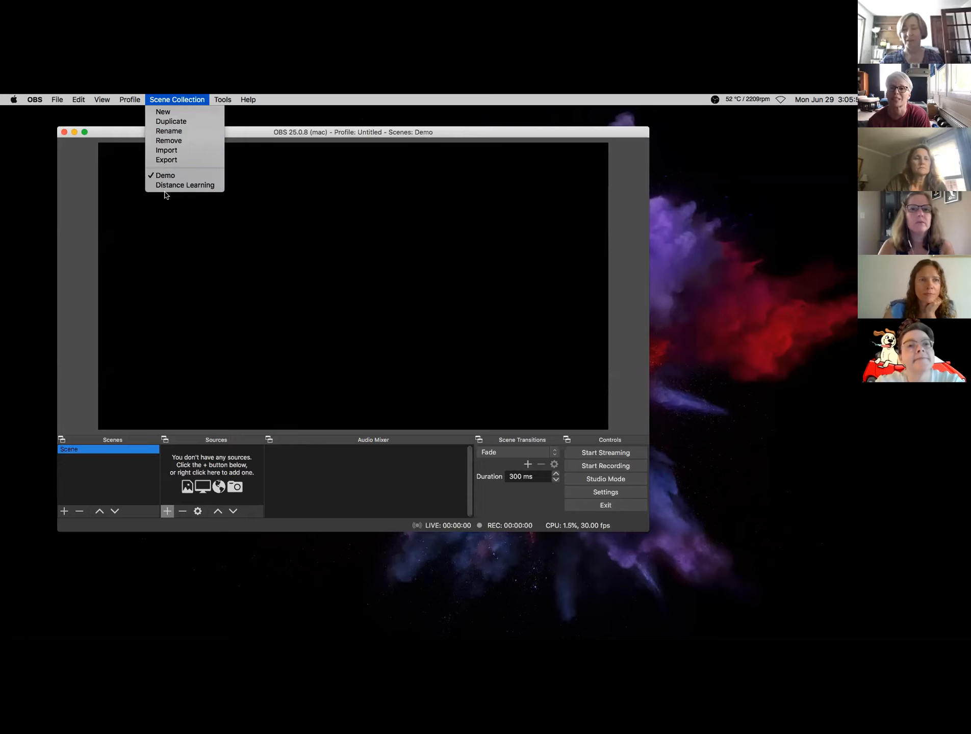
left_click(164, 188)
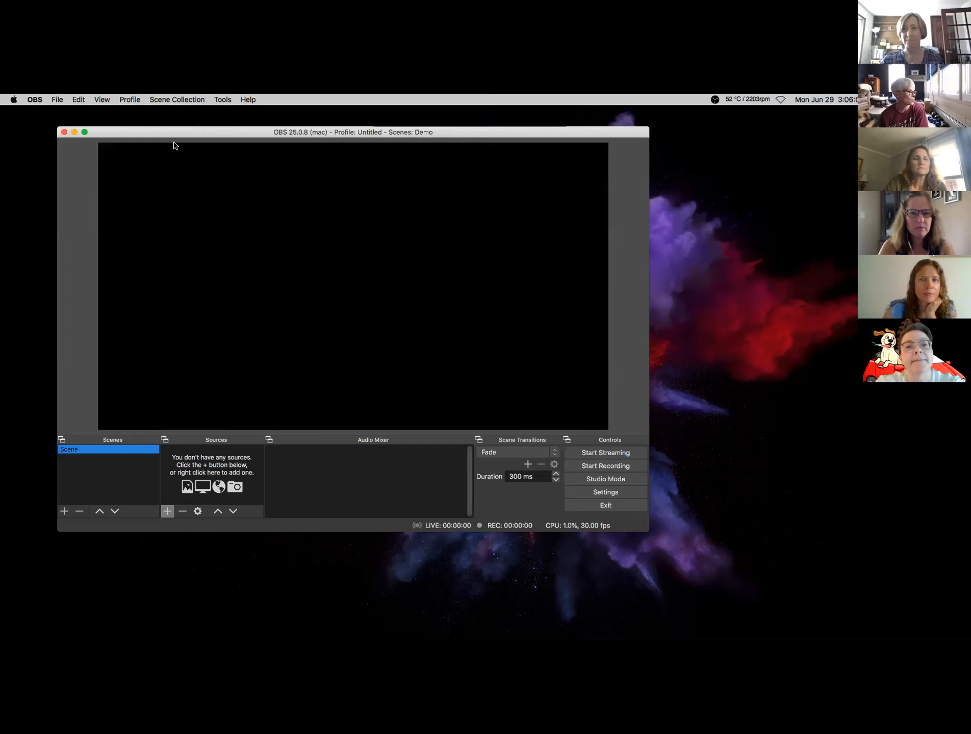
left_click(171, 100)
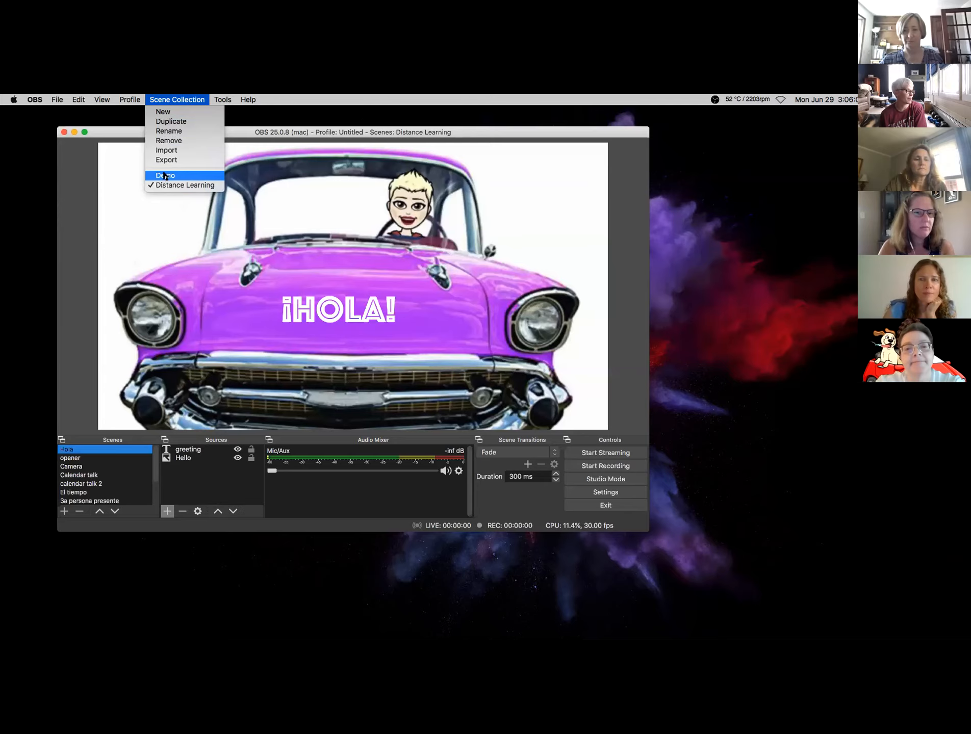
left_click(164, 176)
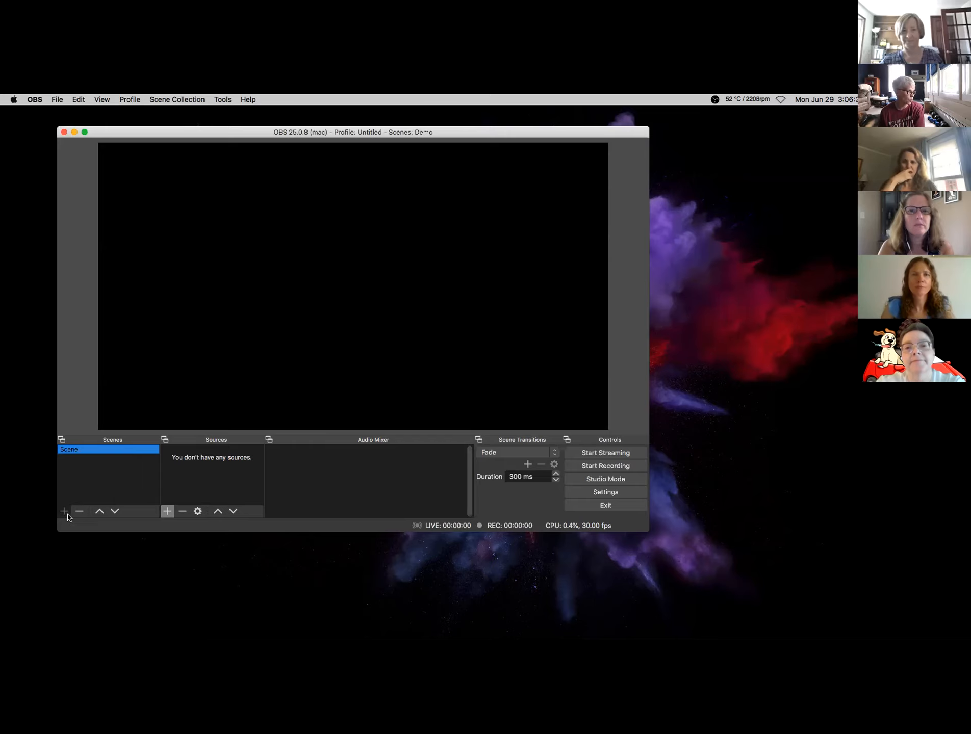
- Add a scene named 'Opening' to the Demo collection, below the default Scene
left_click(67, 514)
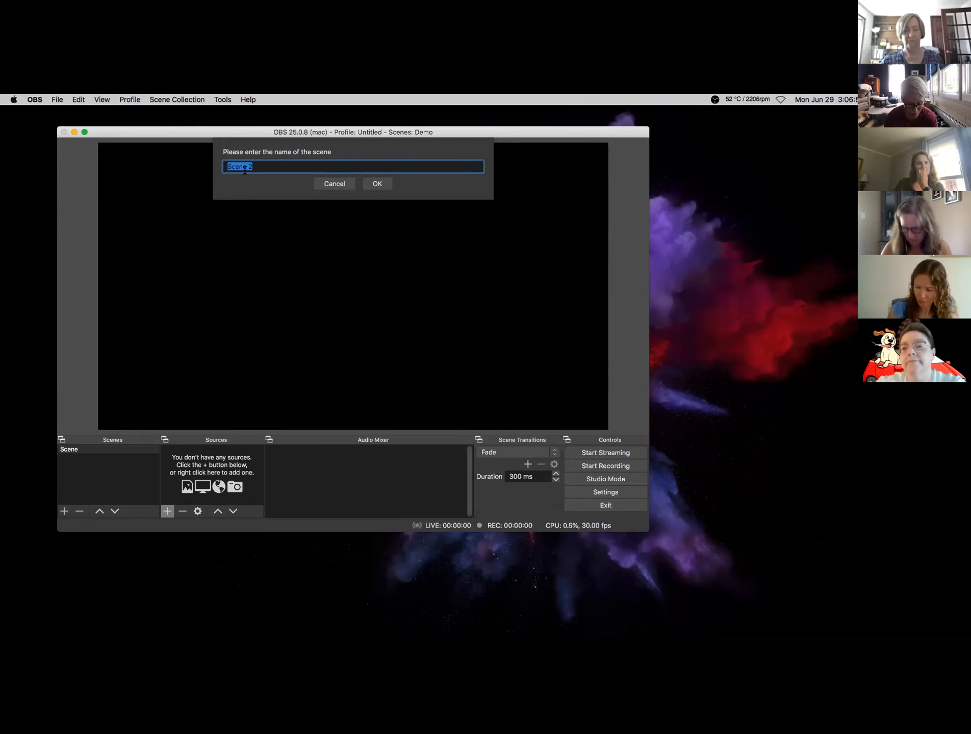
type("Opening")
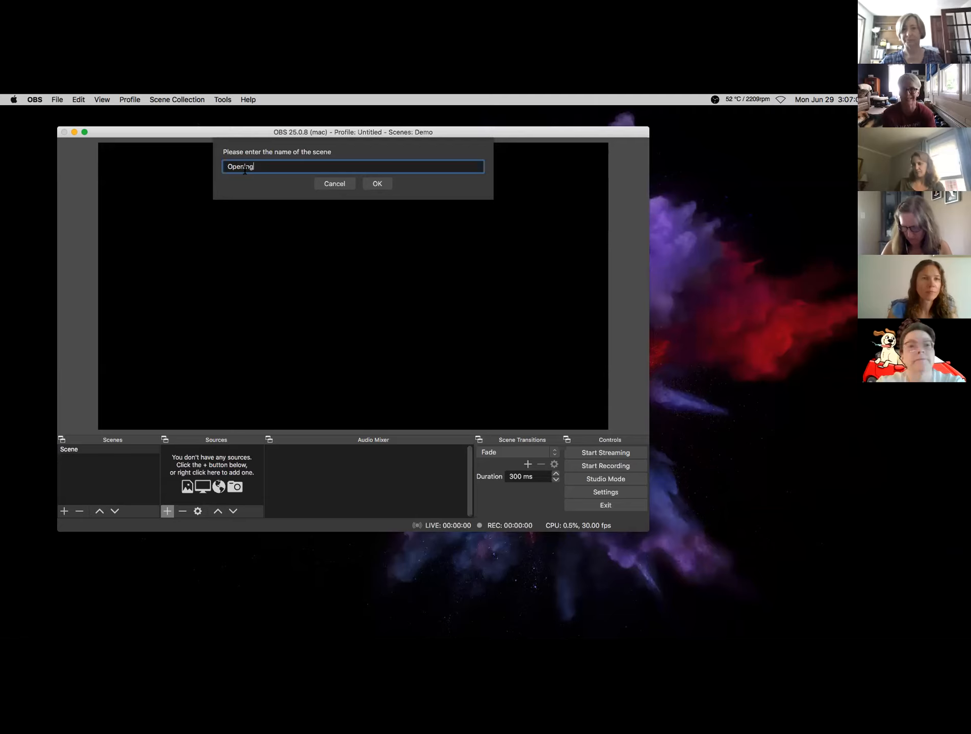
left_click(376, 184)
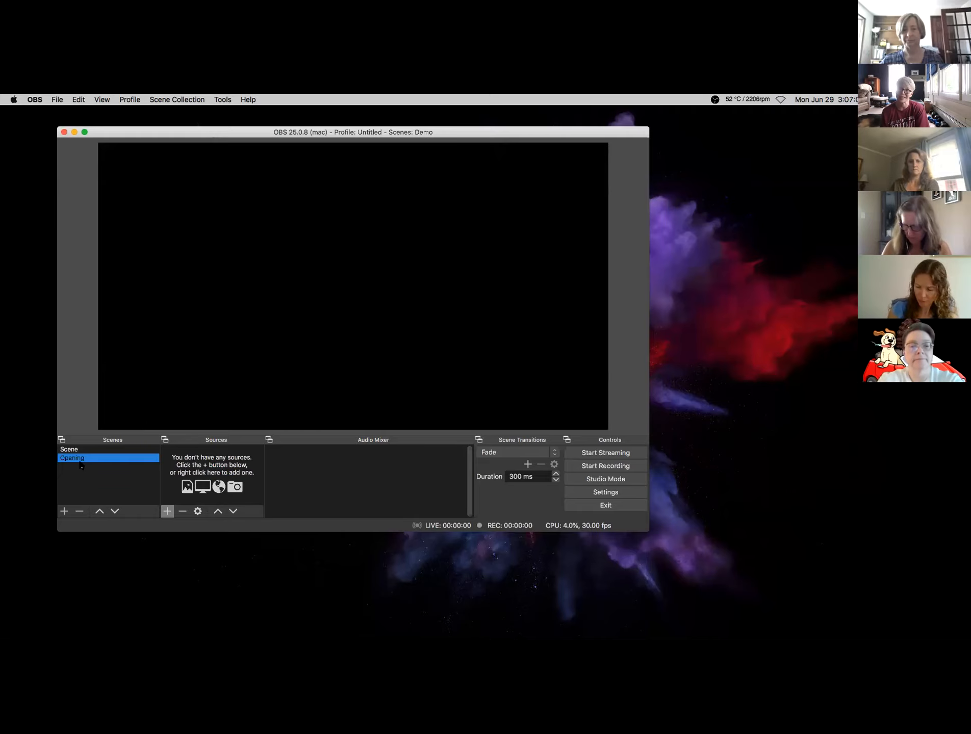
- Add an Image source to the Opening scene
left_click(167, 513)
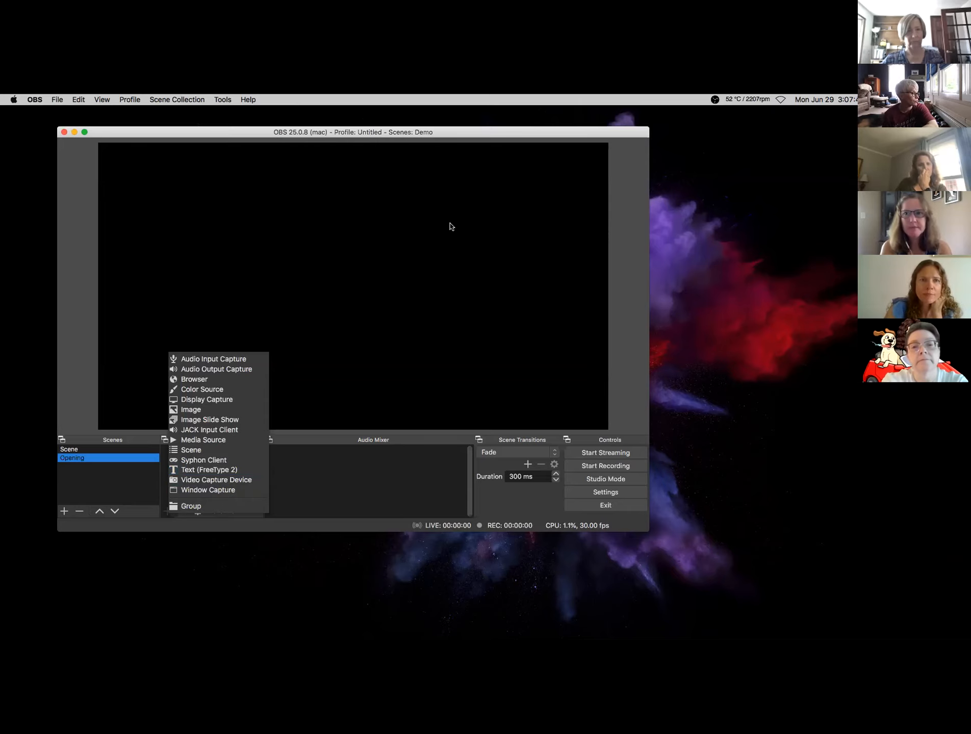
left_click(190, 411)
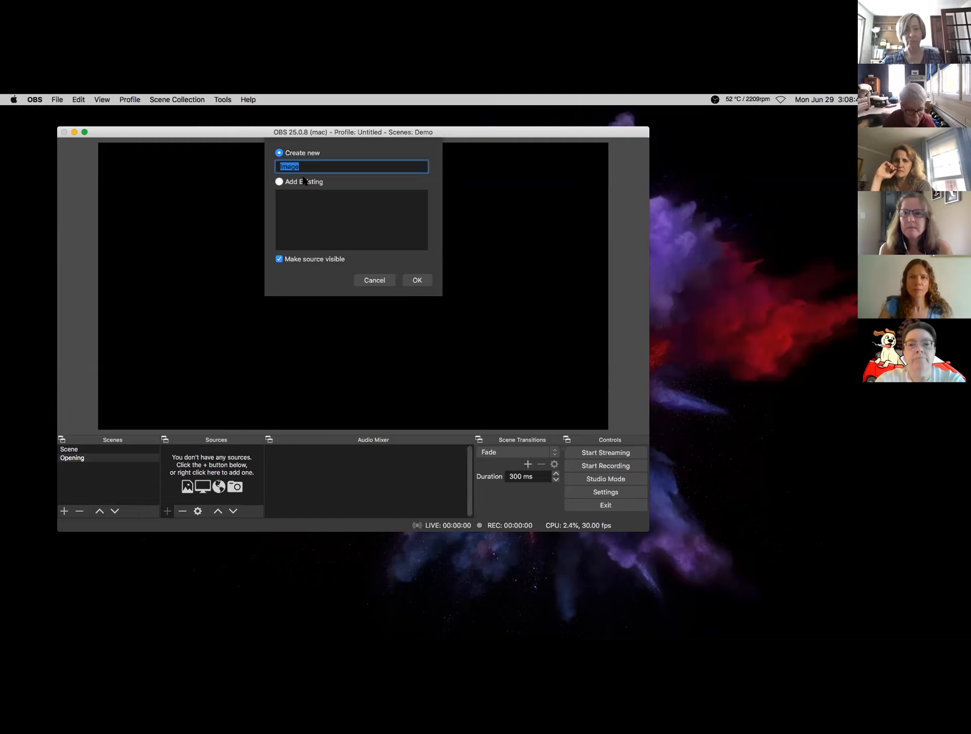
- Name the new image source 'bitmoji' and create it
type("nitmoji")
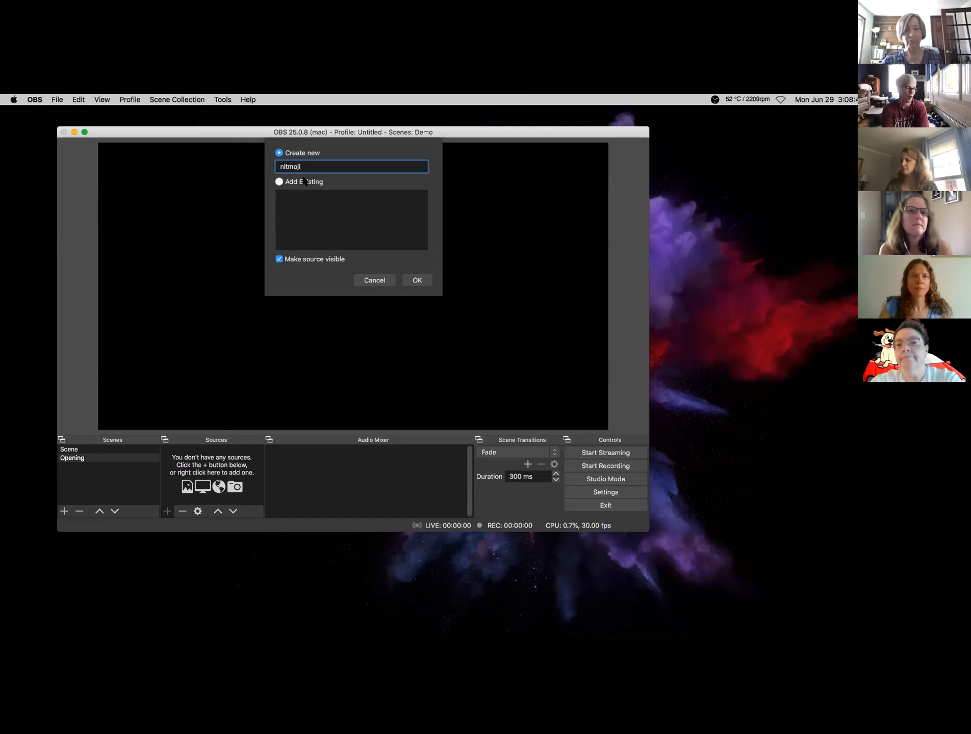
key("BackSpace")
key("BackSpace")
key("BackSpace")
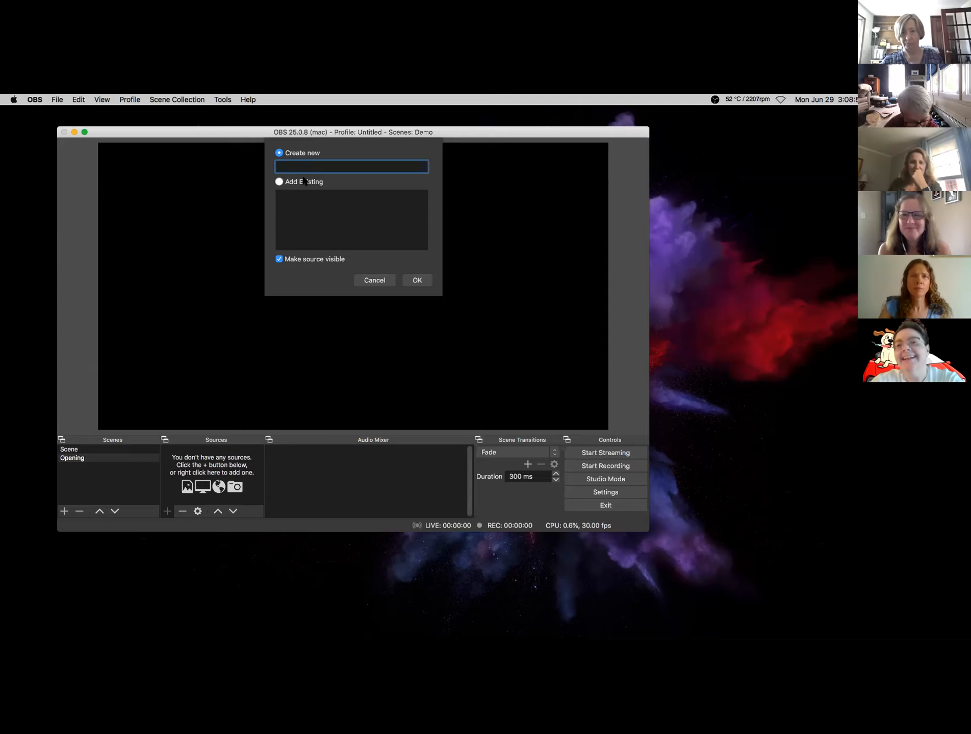
type("bitmoji")
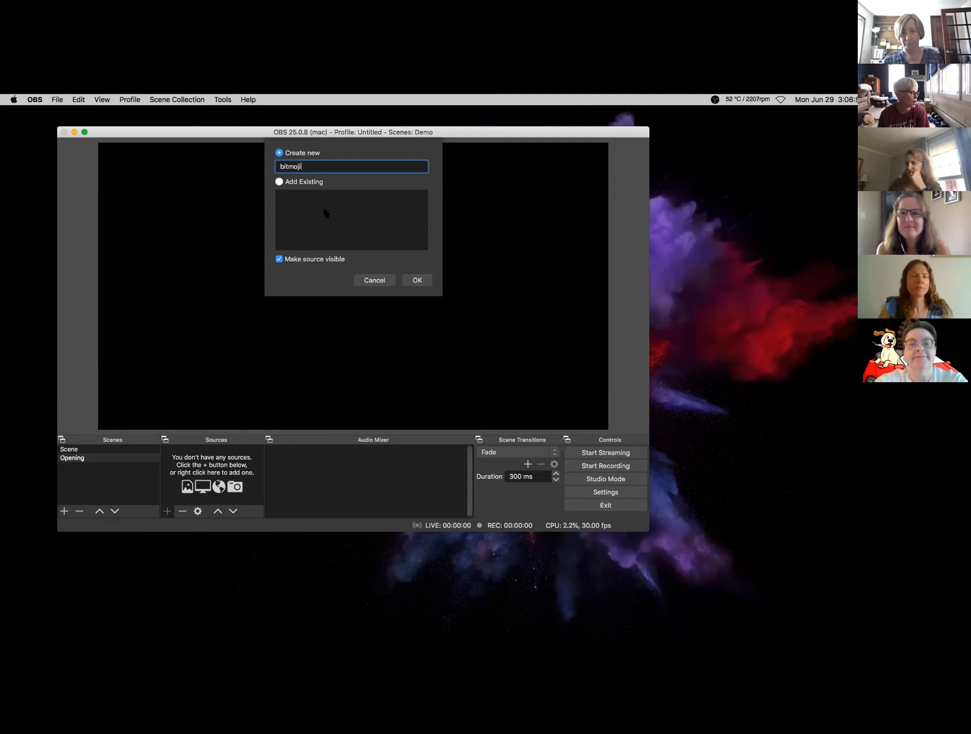
left_click(420, 283)
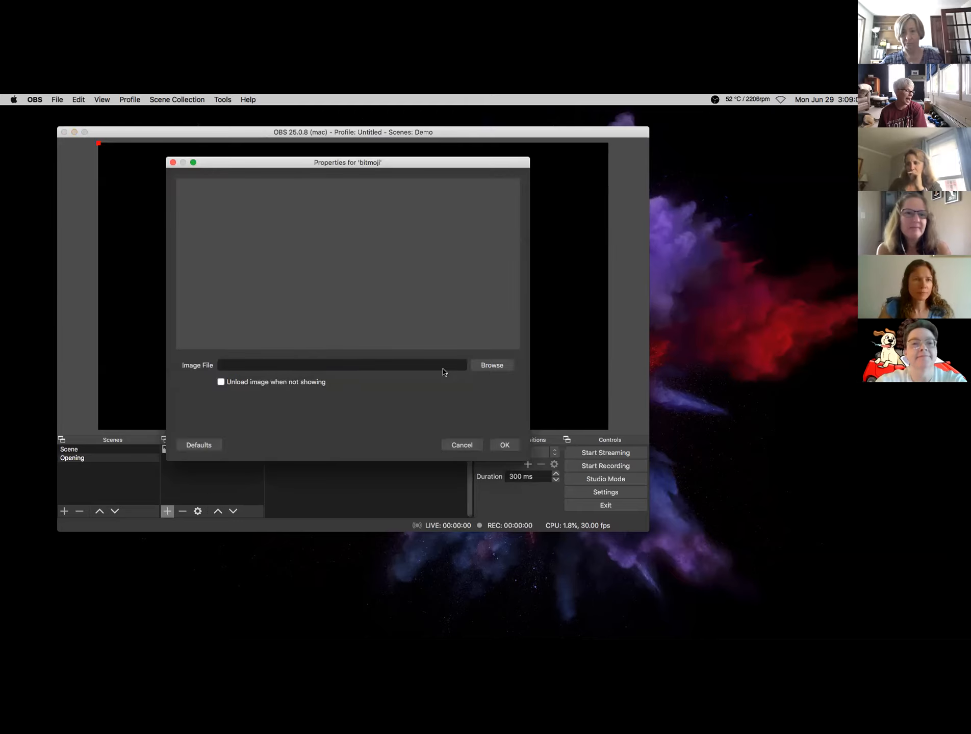
- Load IMG_6249.JPG from Documents > OBS SCREENSHOTS into bitmoji and enlarge it across the preview
left_click(485, 364)
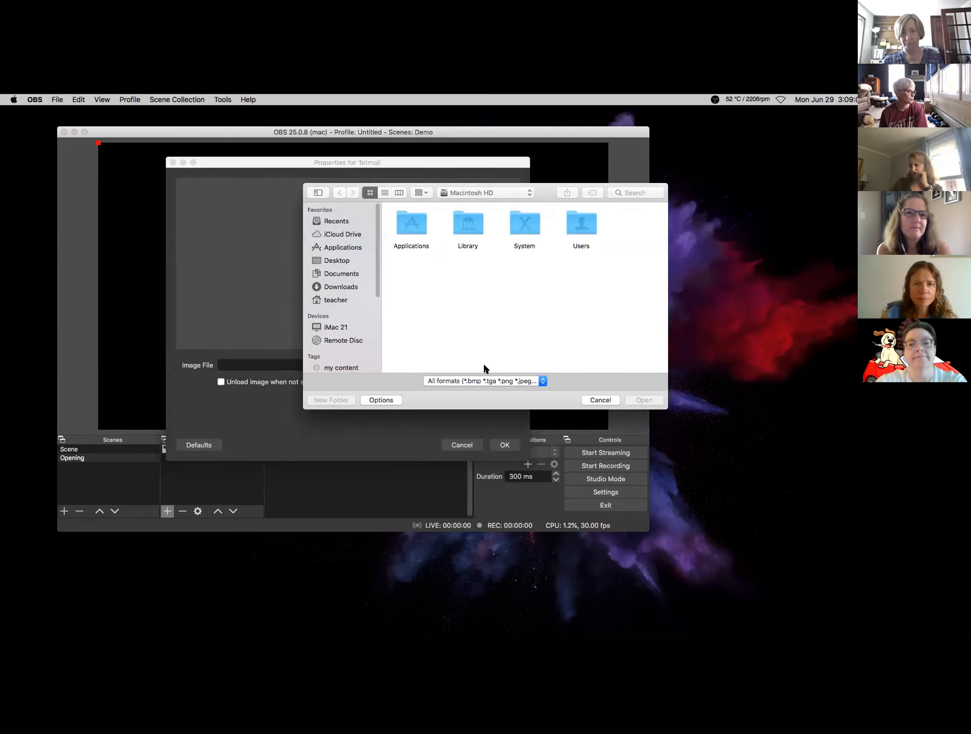
left_click(337, 274)
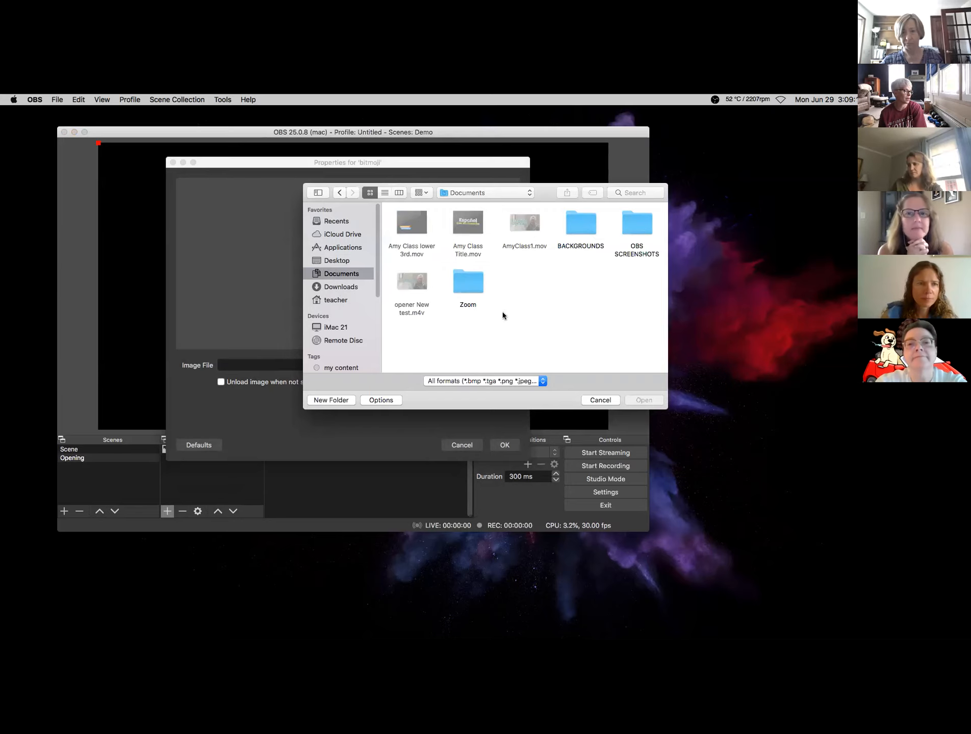
double_click(640, 235)
scroll(579, 284, "down", 4)
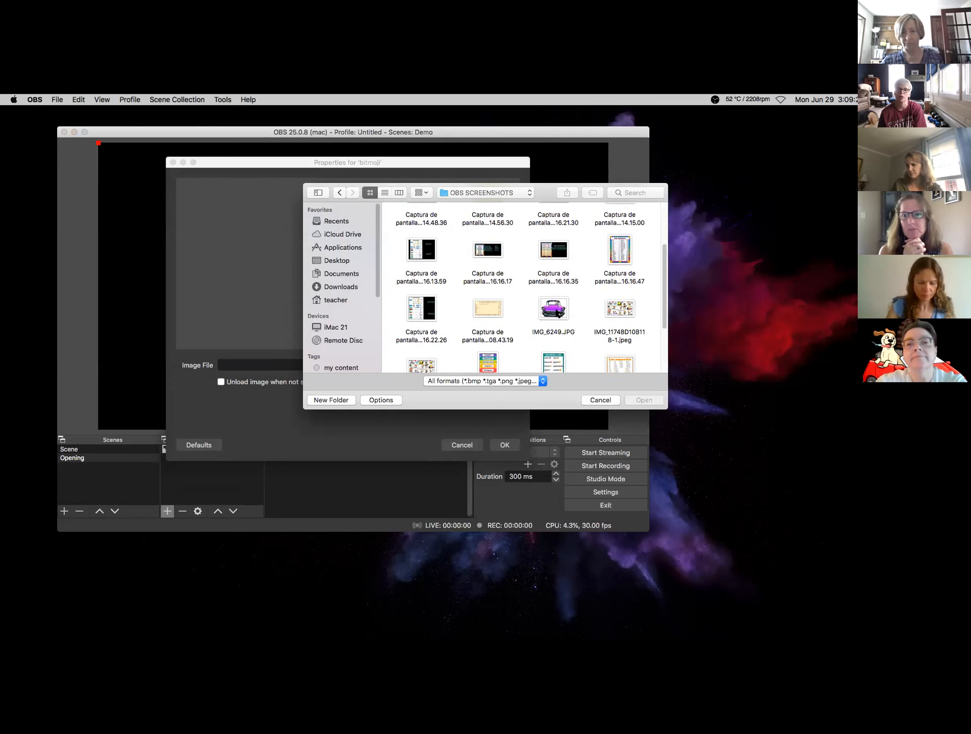
double_click(559, 314)
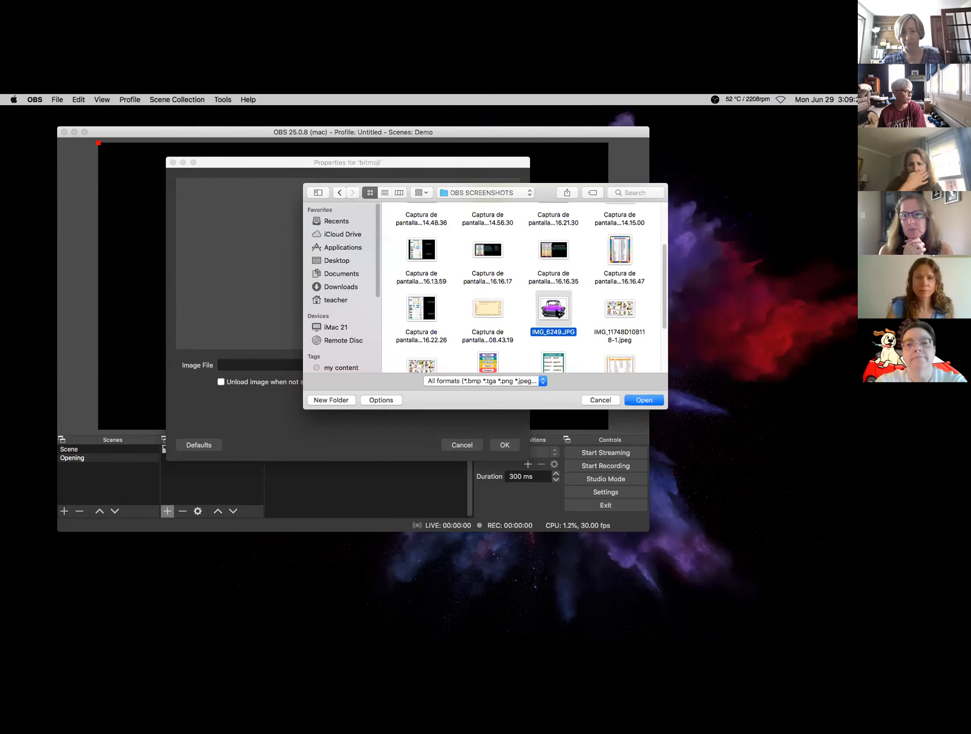
left_click(503, 446)
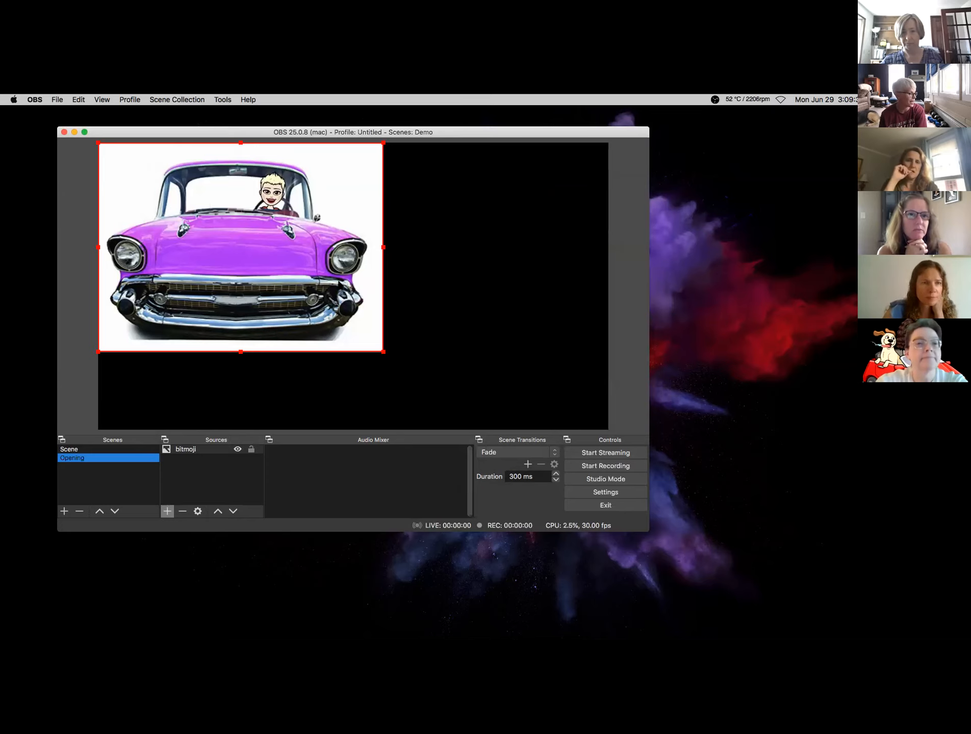
left_click_drag(383, 356, 491, 360)
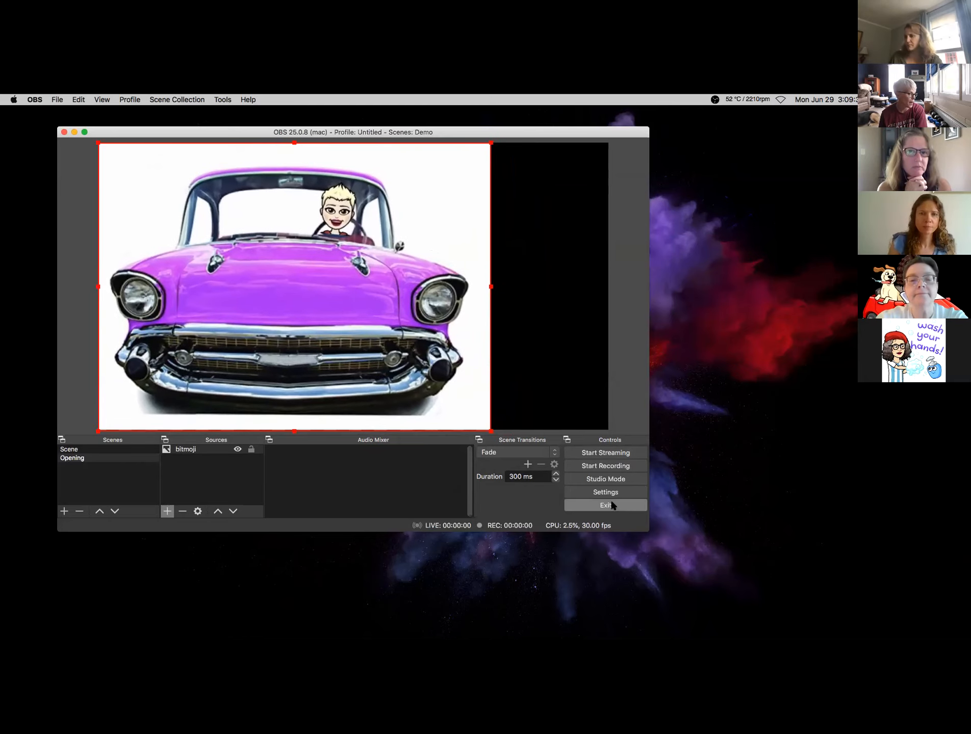
left_click(595, 494)
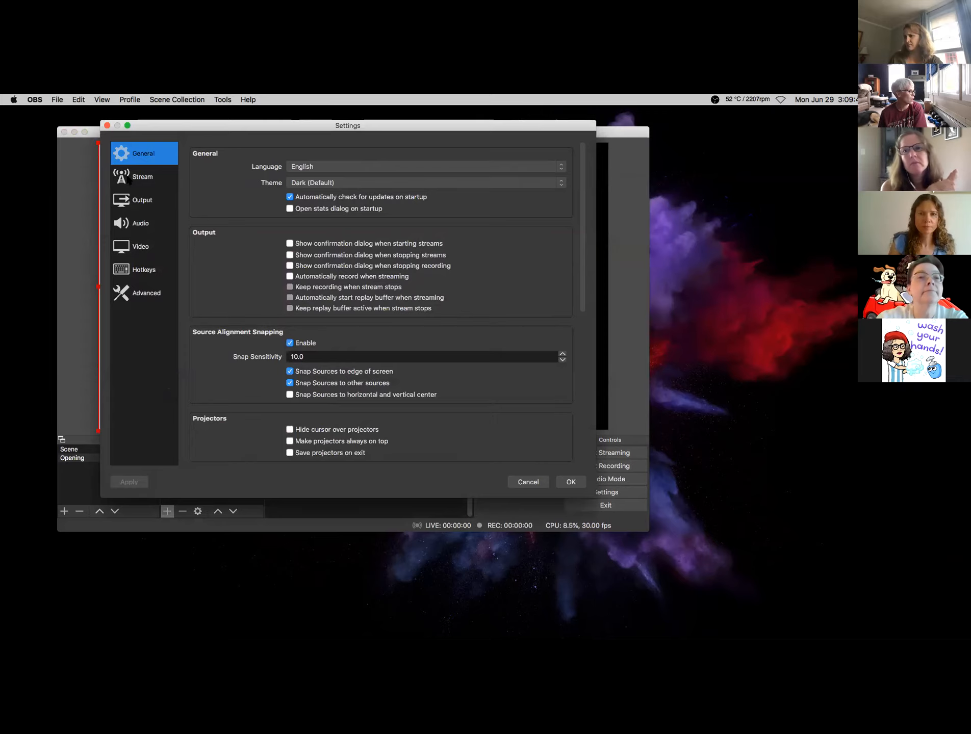
- Keep the Video base canvas resolution at 1280x720
left_click(136, 248)
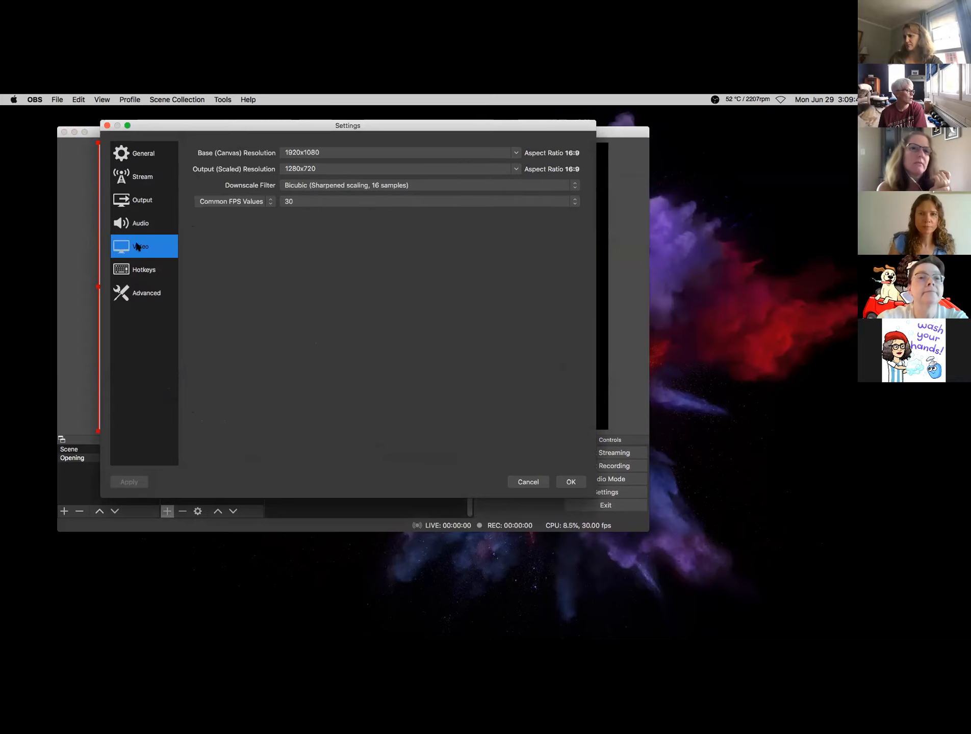
left_click(516, 153)
left_click(505, 169)
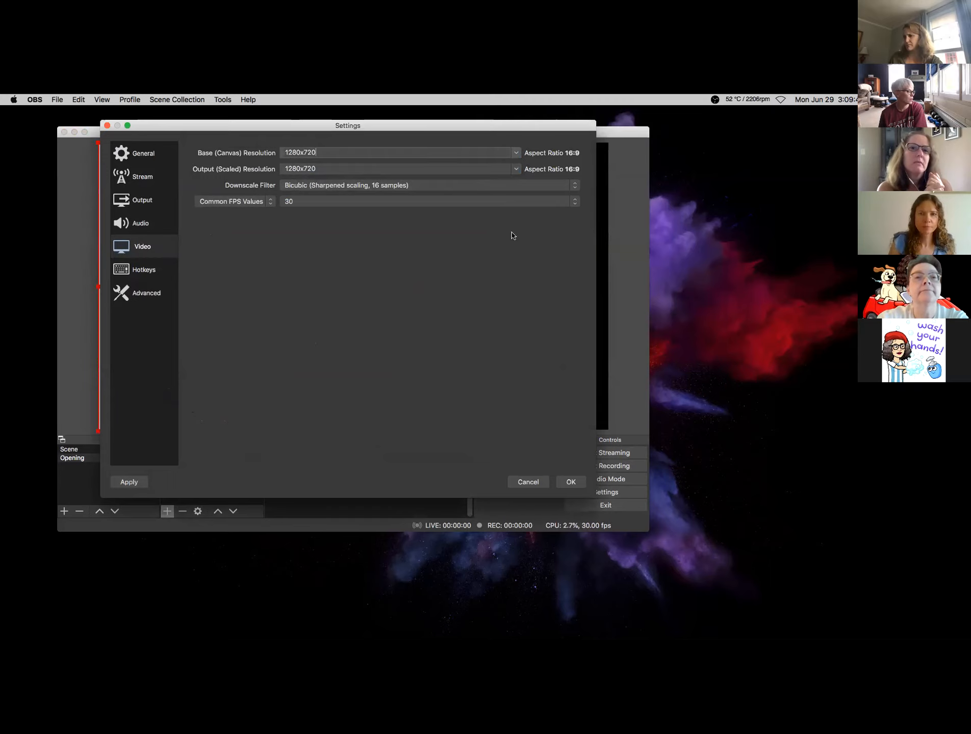
left_click(570, 482)
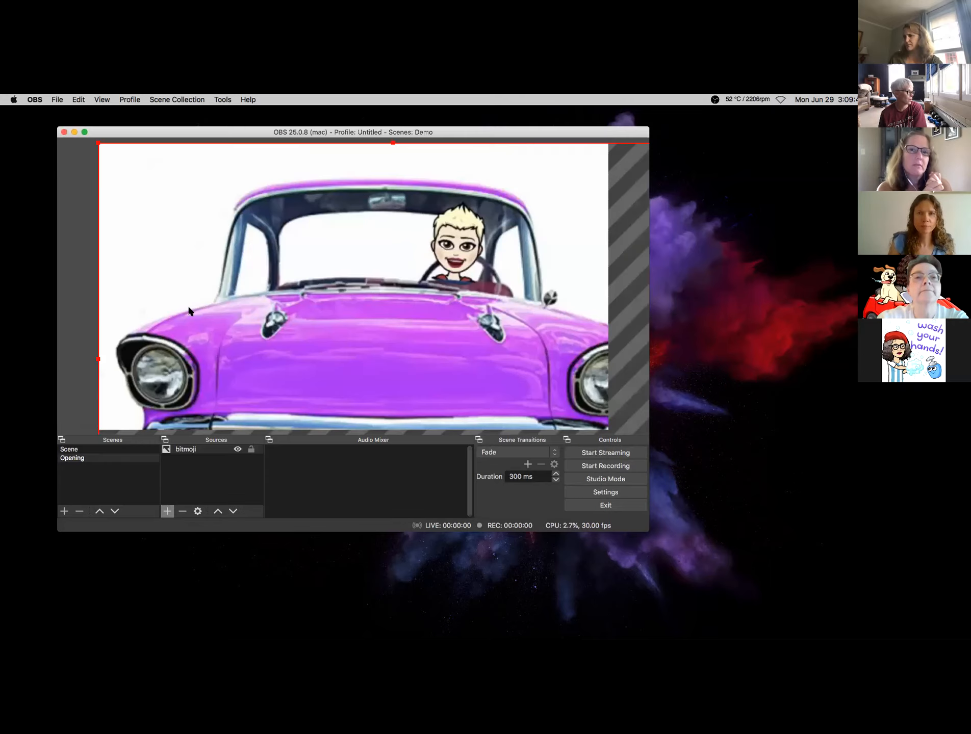
- Shrink the car image, move it toward the top-left, then enlarge it slightly
left_click_drag(98, 146, 338, 306)
left_click_drag(412, 357, 200, 200)
left_click_drag(477, 421, 489, 429)
- Recheck the Video settings, leaving the base canvas at 1280x720
left_click(605, 493)
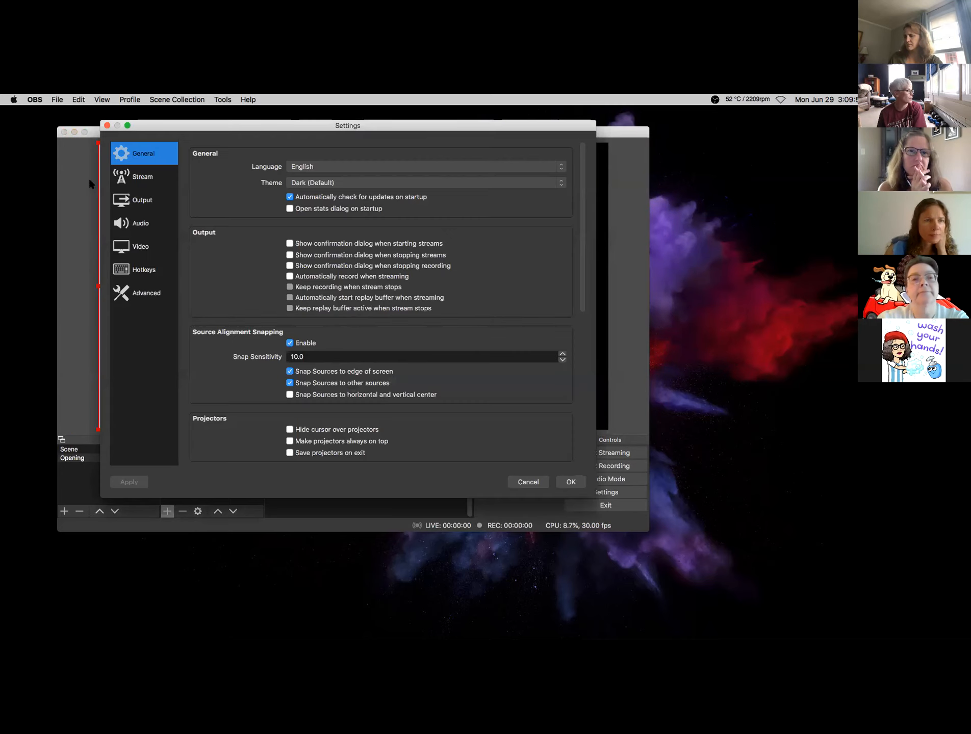
left_click(141, 249)
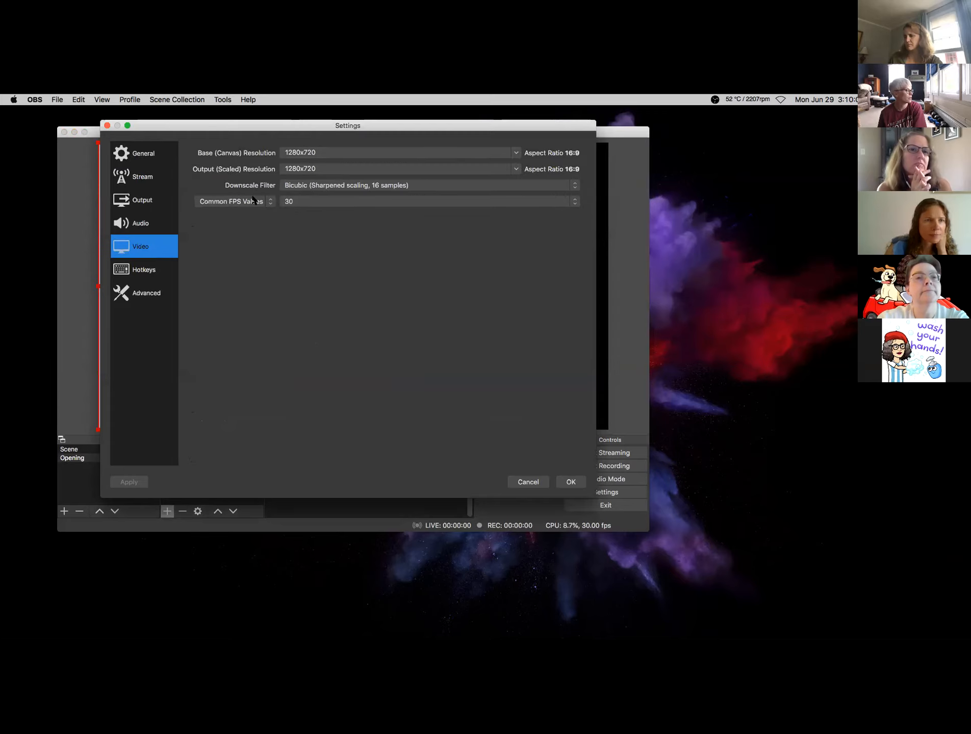
left_click(516, 153)
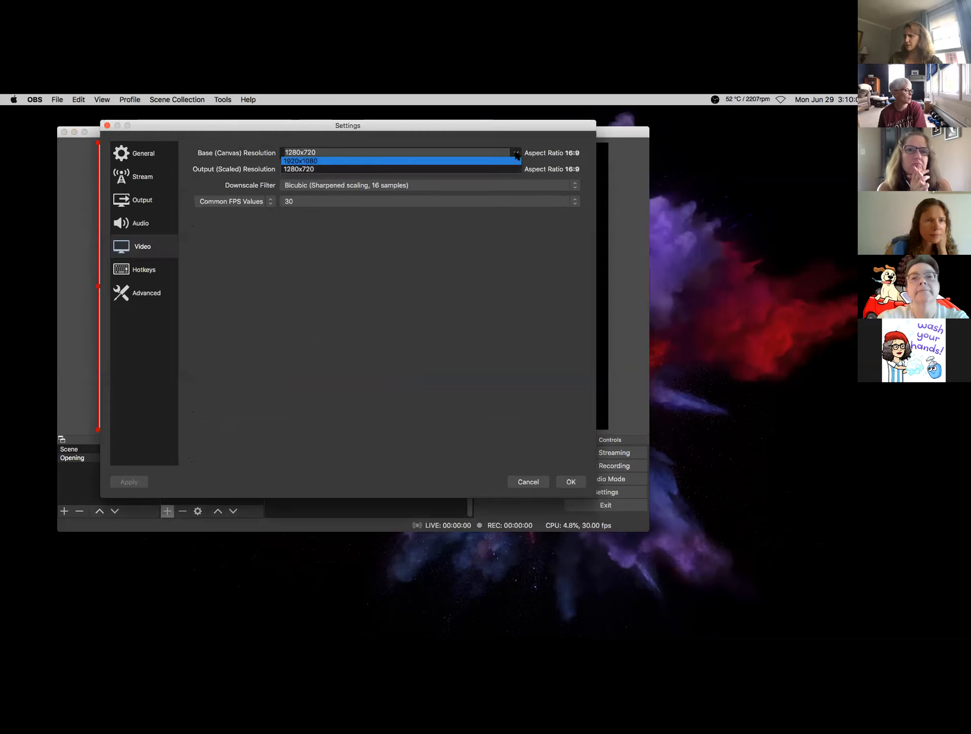
left_click(509, 171)
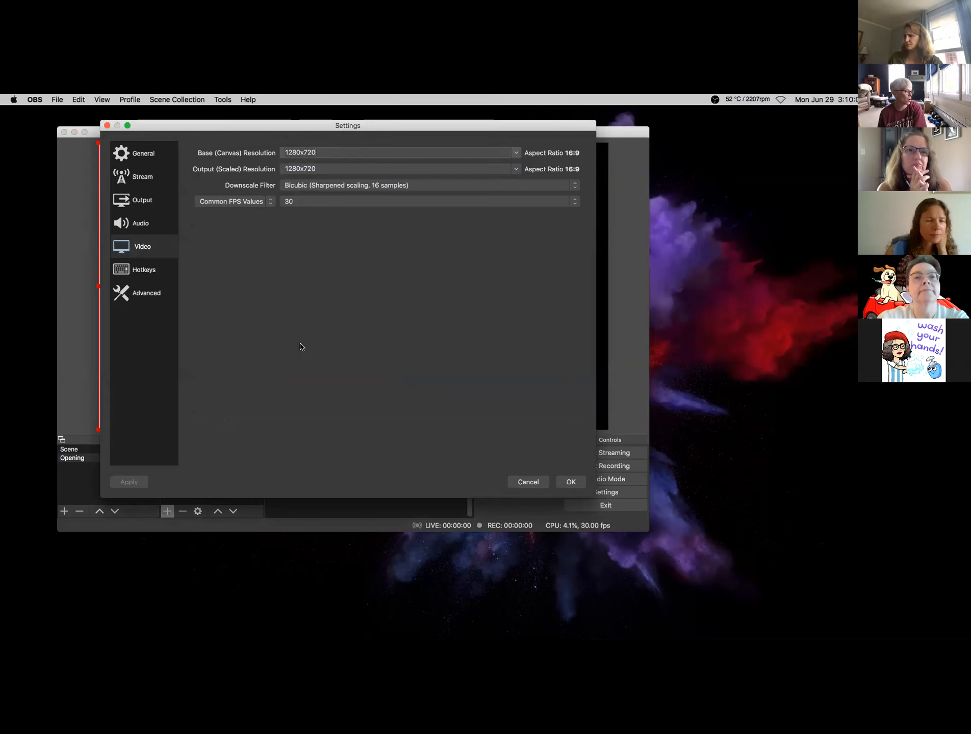
left_click(569, 482)
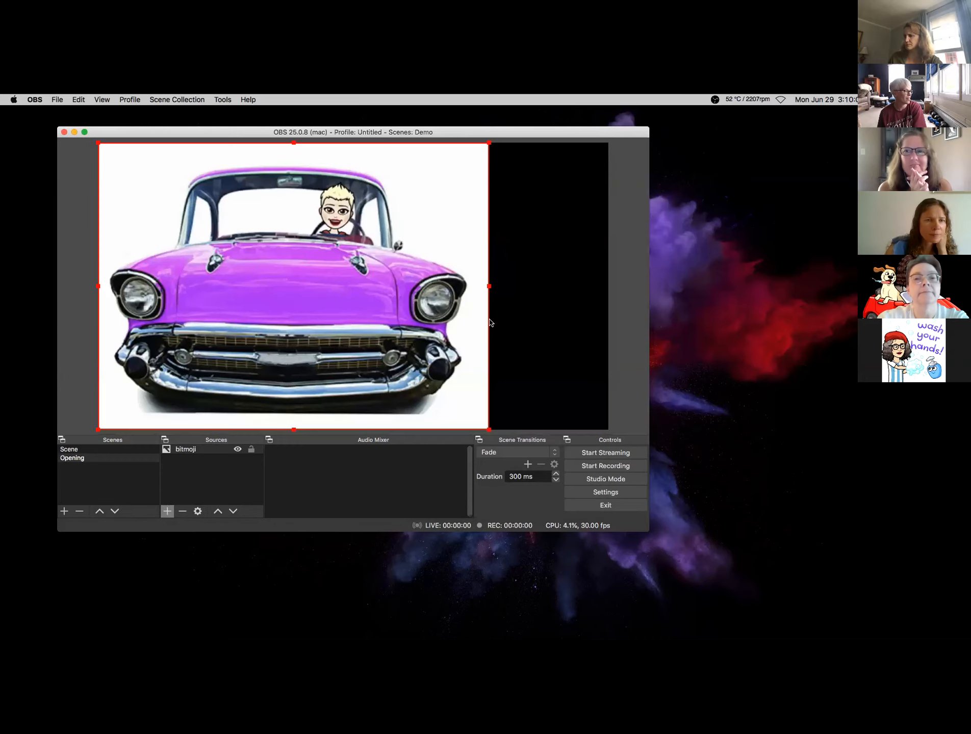
- Stretch the car image to the full canvas height and centre it in the preview
left_click_drag(488, 286, 522, 296)
left_click_drag(432, 287, 470, 294)
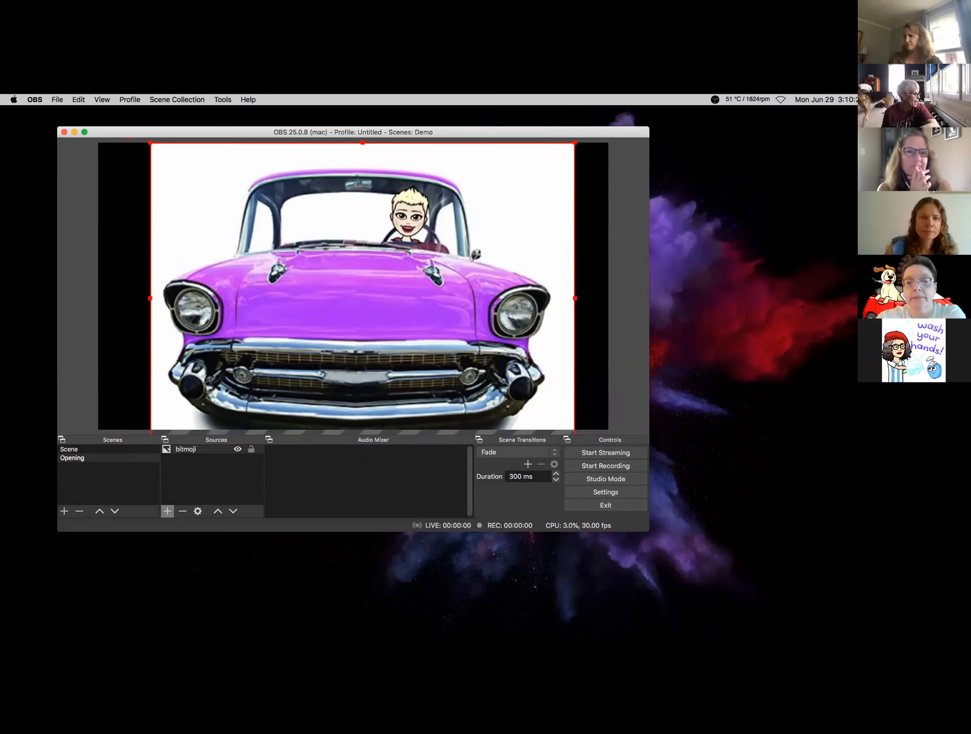
- Add a Text (FreeType 2) source named 'Hello'
left_click(167, 512)
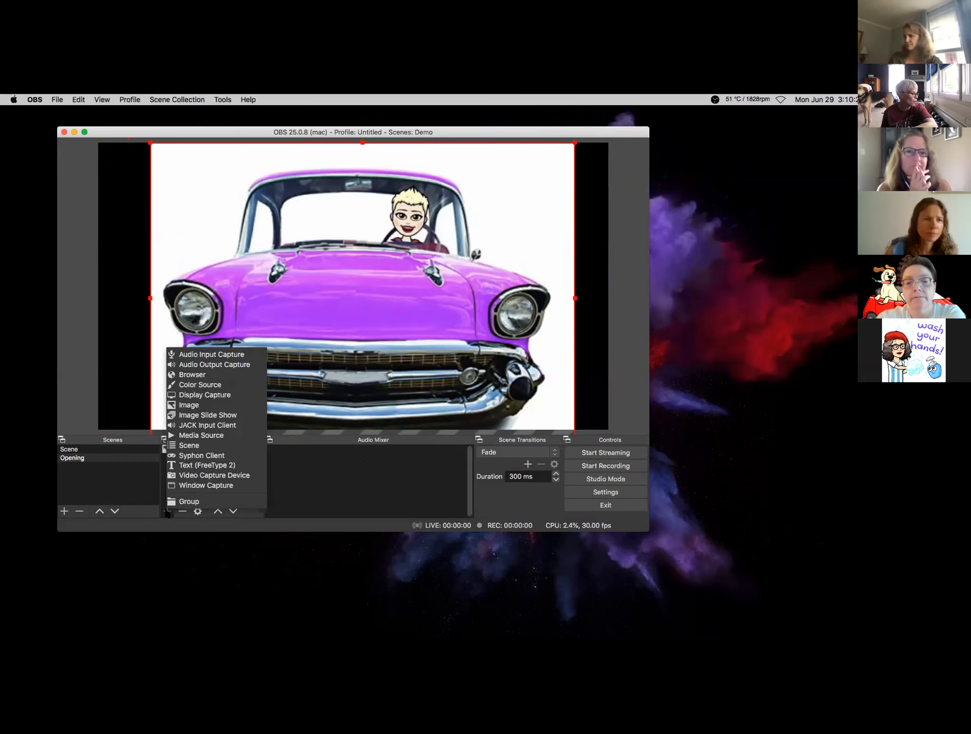
left_click(185, 468)
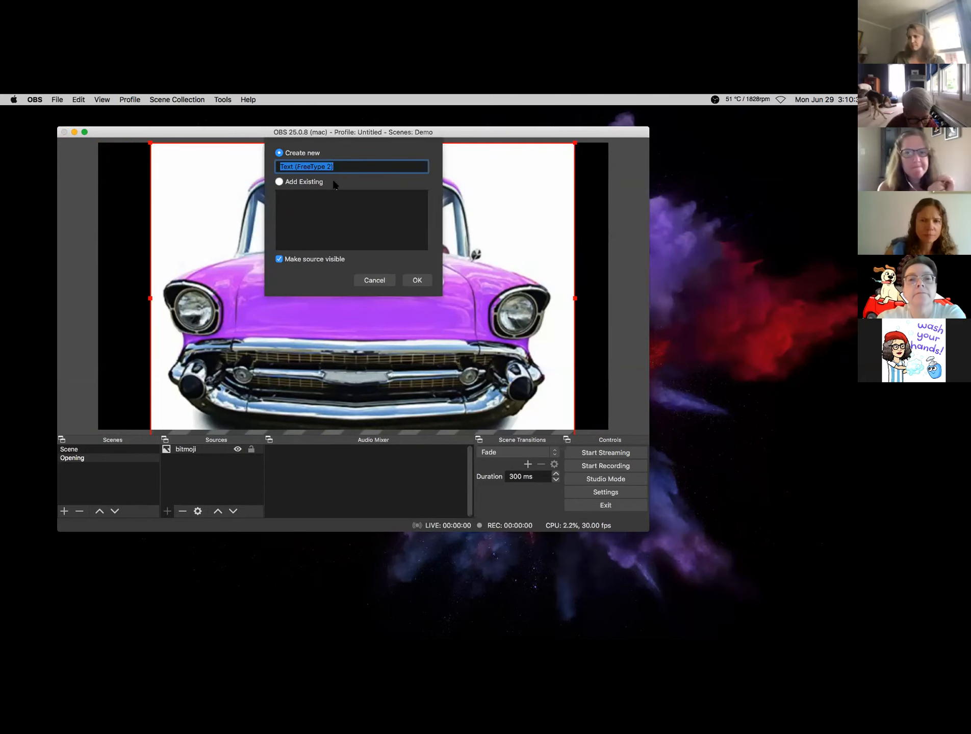
type("Hello")
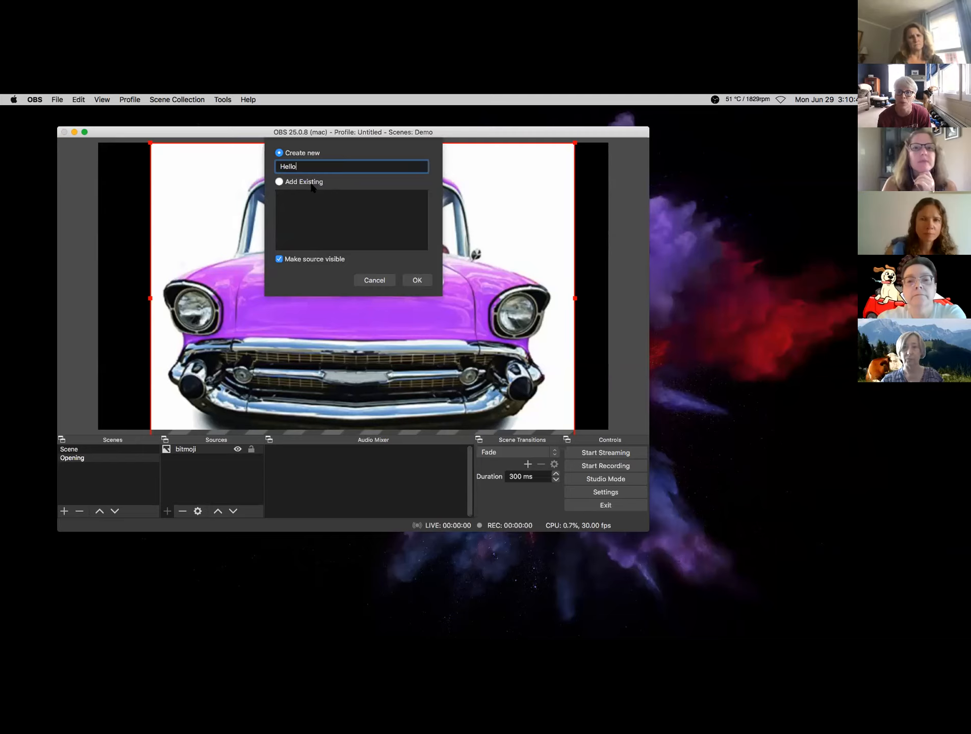
left_click(418, 280)
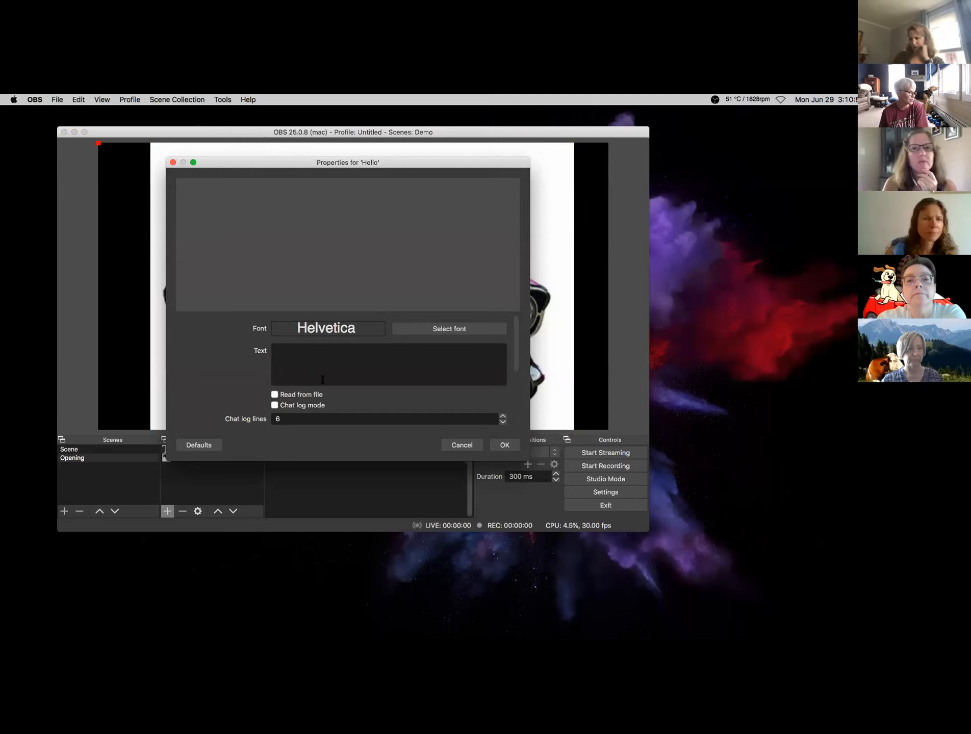
- Set the Hello source's text to 'Hello Everyone!'
type("H")
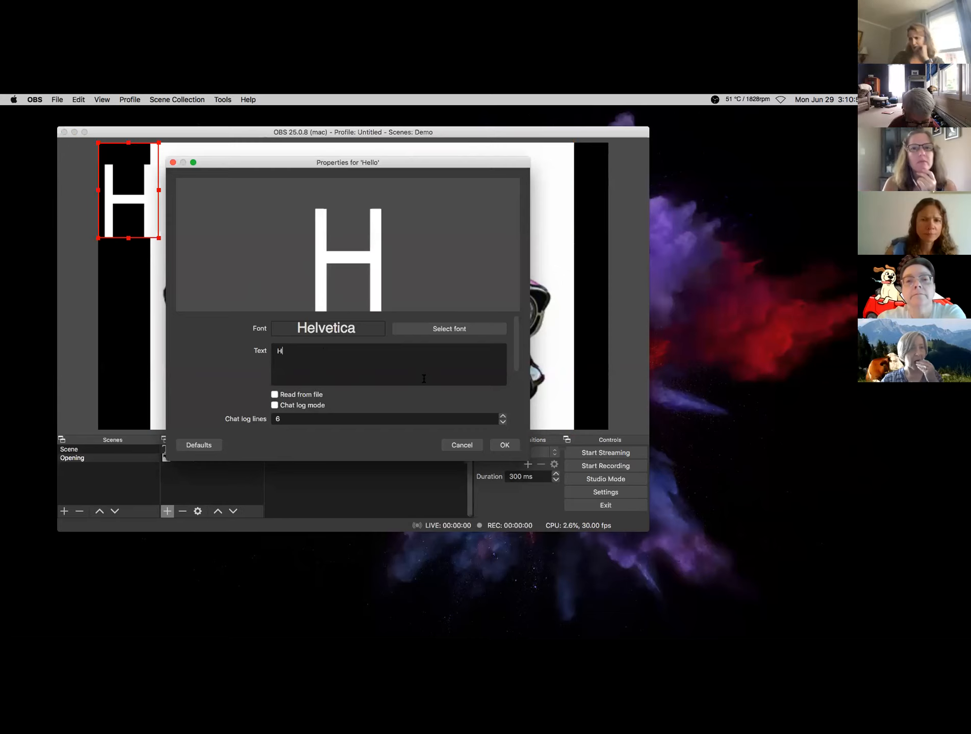
type("ello Everyone")
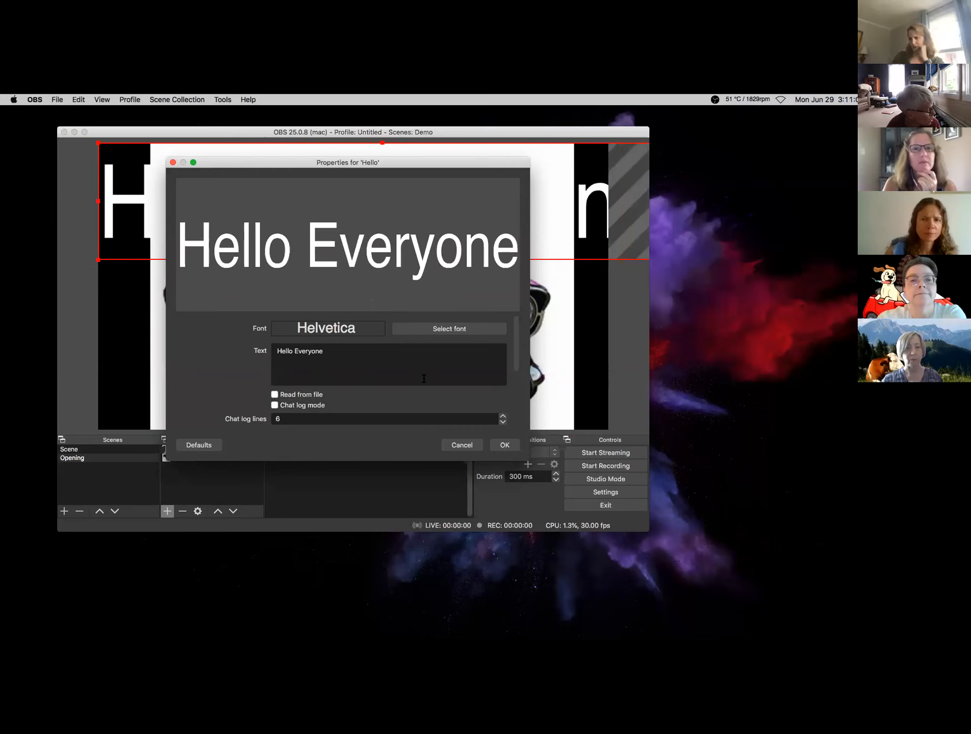
type("@")
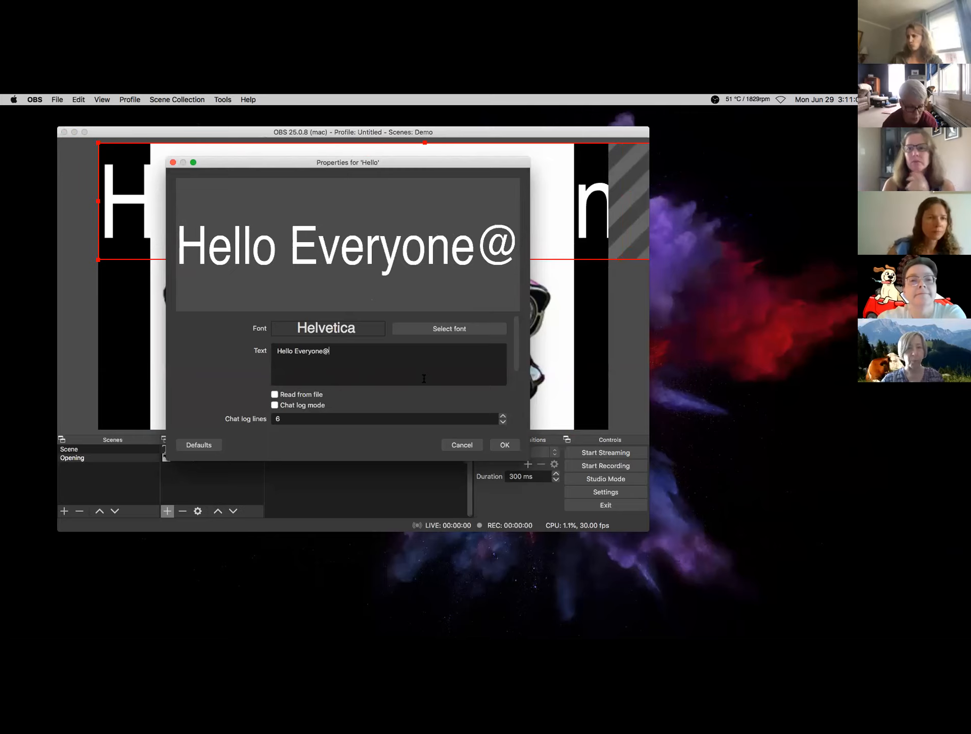
key("BackSpace")
type("!")
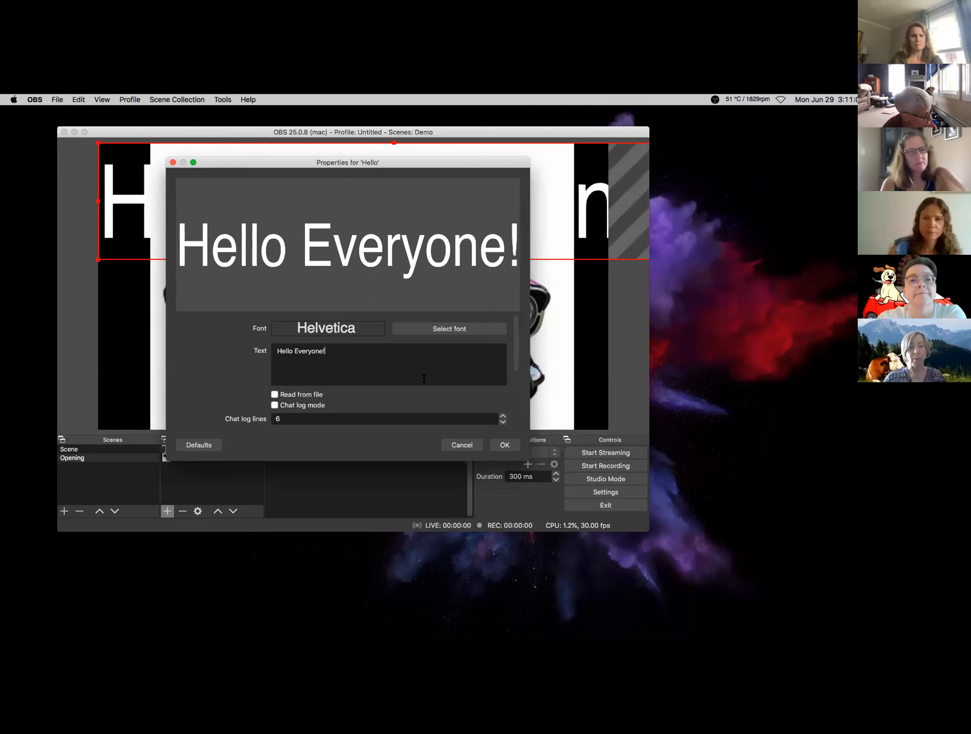
right_click(423, 379)
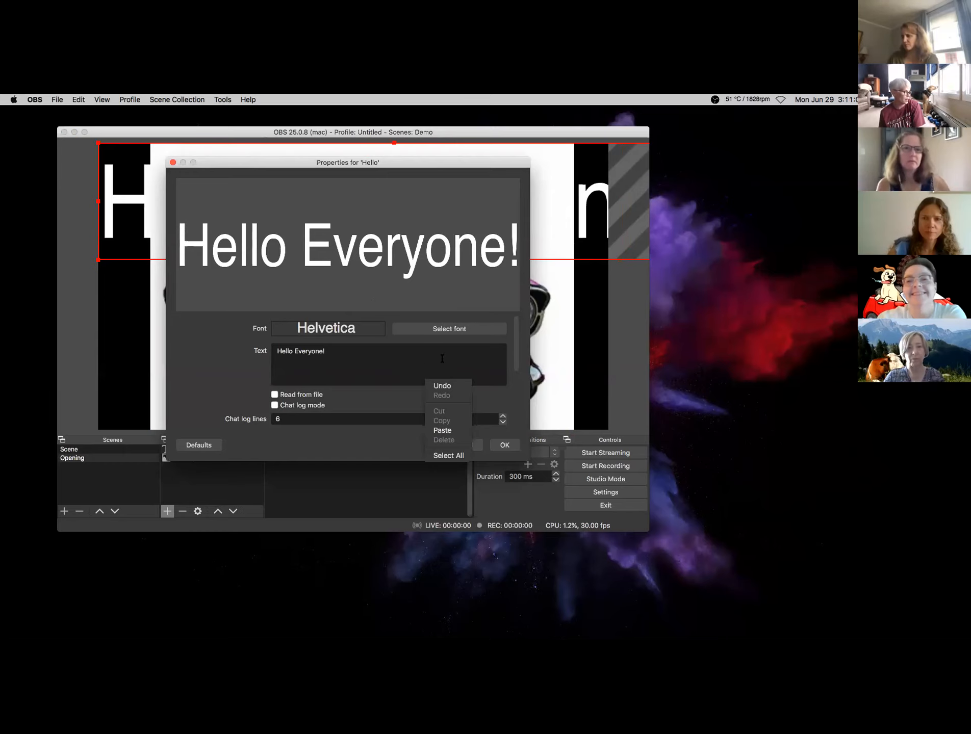
- Set the Hello text's font size to 70
left_click(421, 334)
left_click(421, 334)
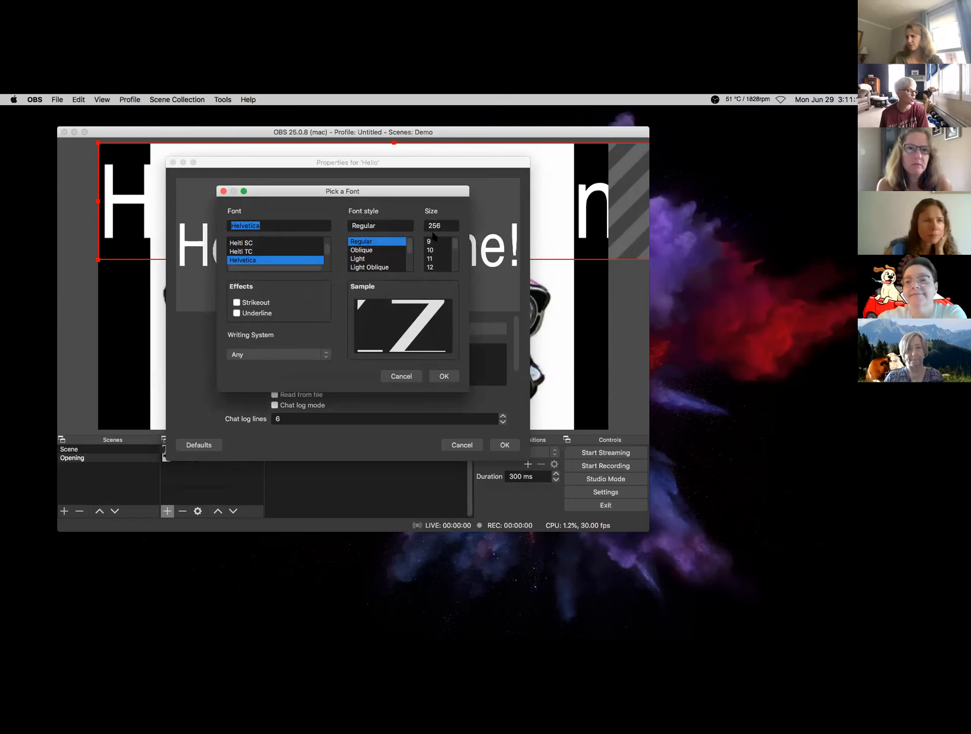
double_click(438, 227)
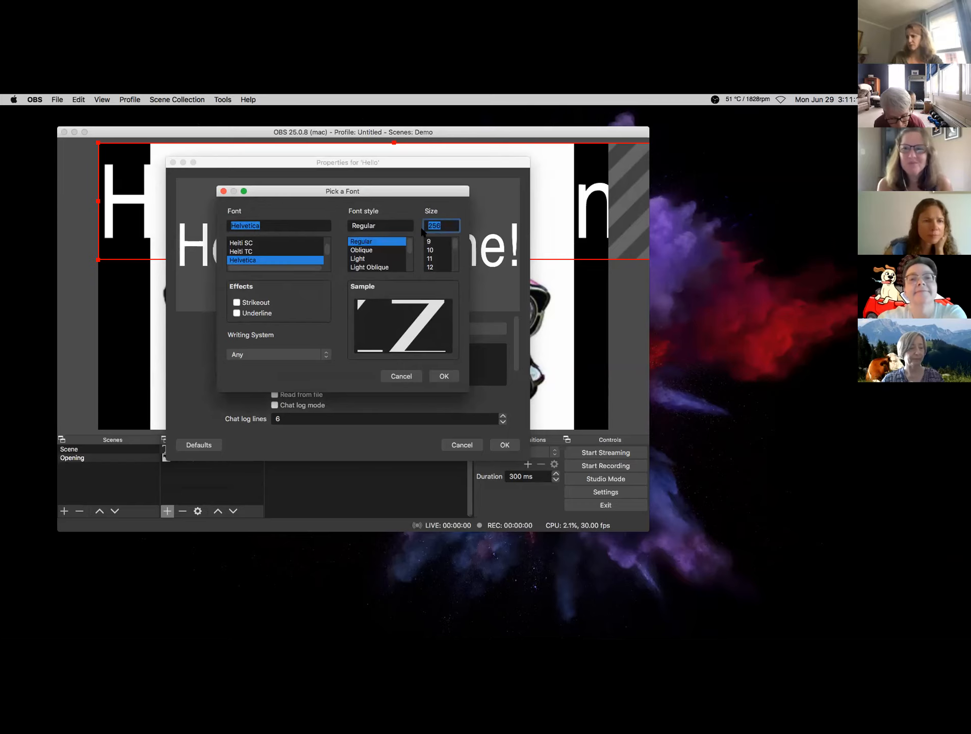
type("70")
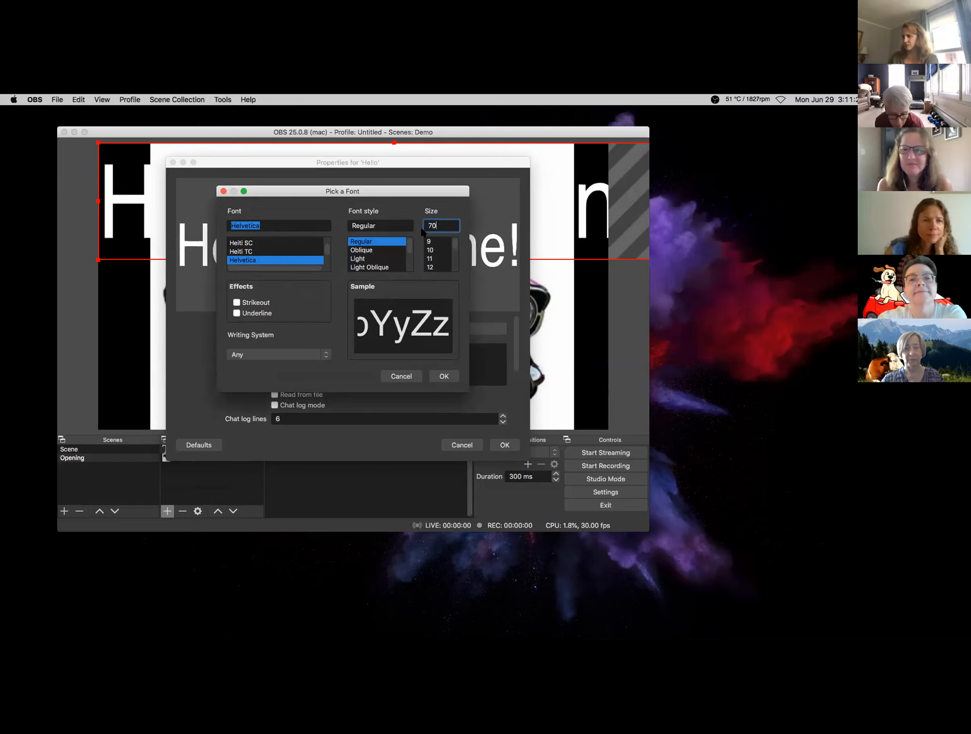
key("Return")
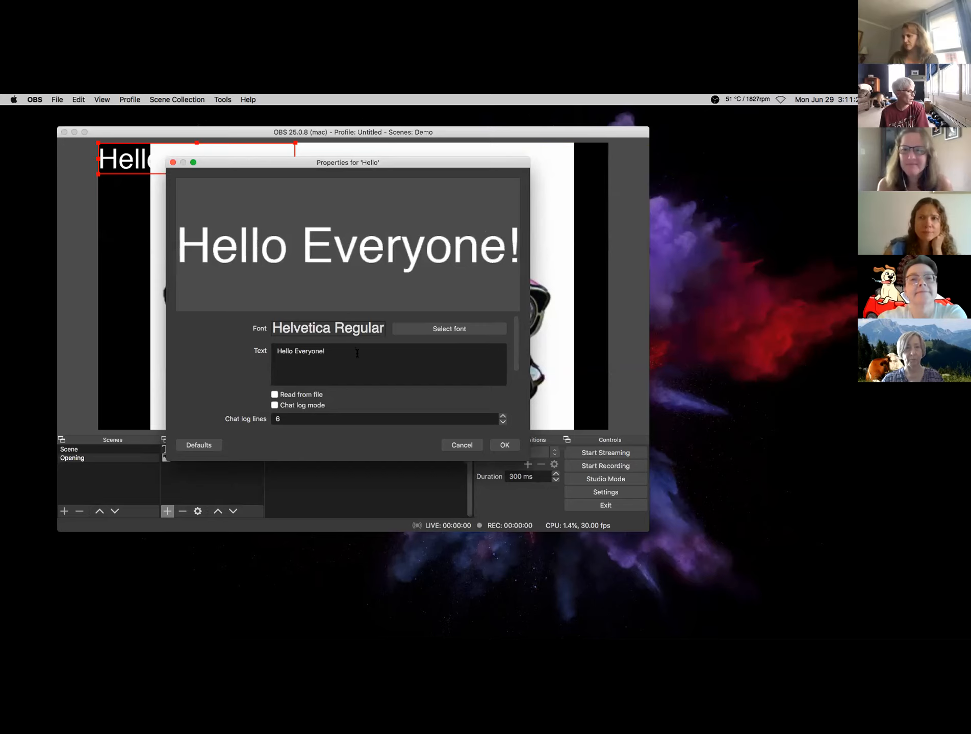
- Choose the AlleycatICG Regular font and close the text properties
left_click(447, 330)
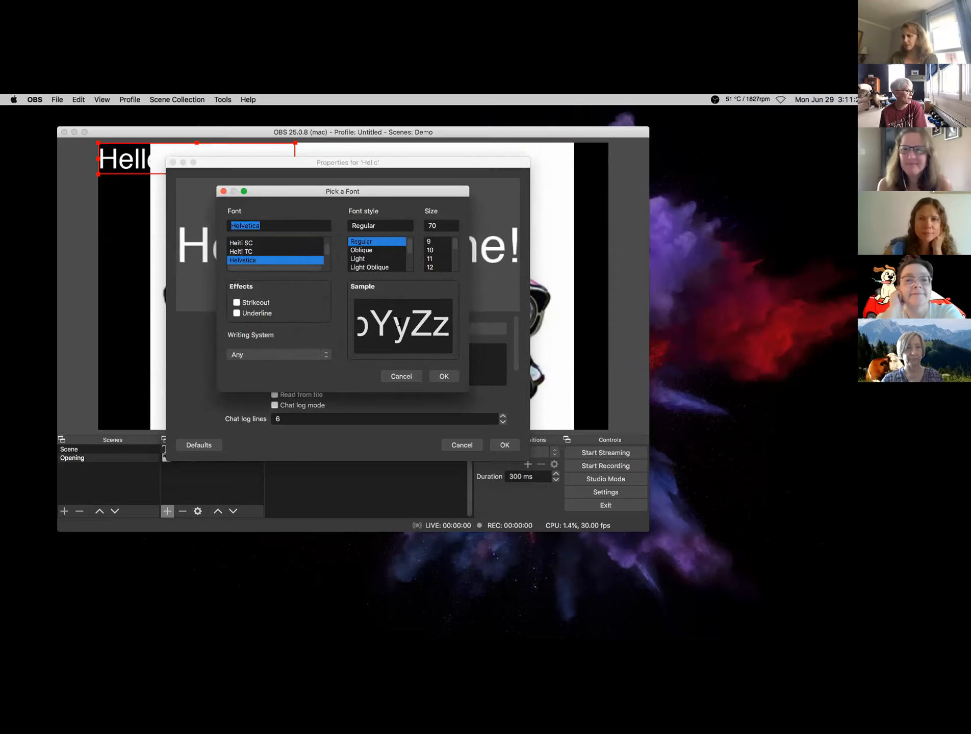
left_click_drag(325, 248, 325, 240)
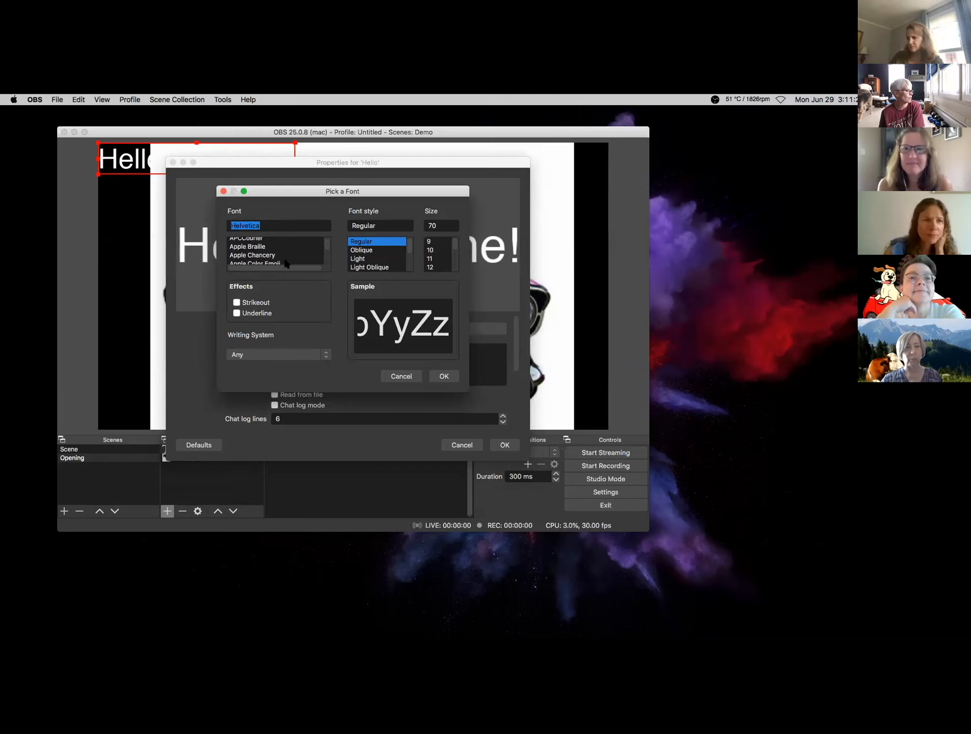
scroll(290, 253, "up", 7)
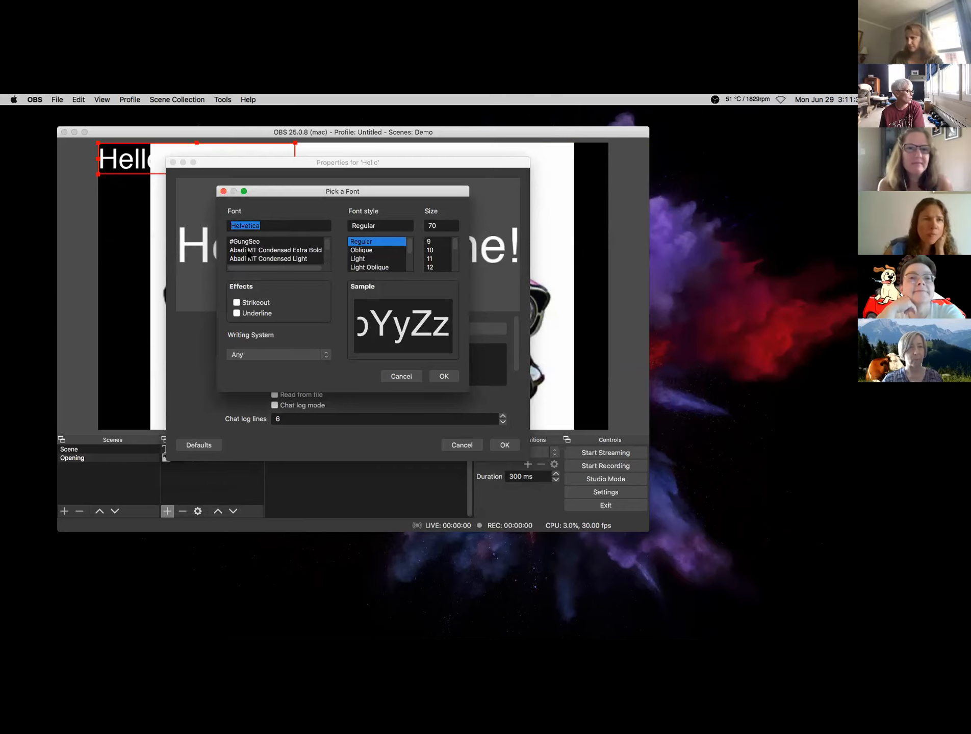
scroll(248, 251, "down", 4)
left_click(247, 259)
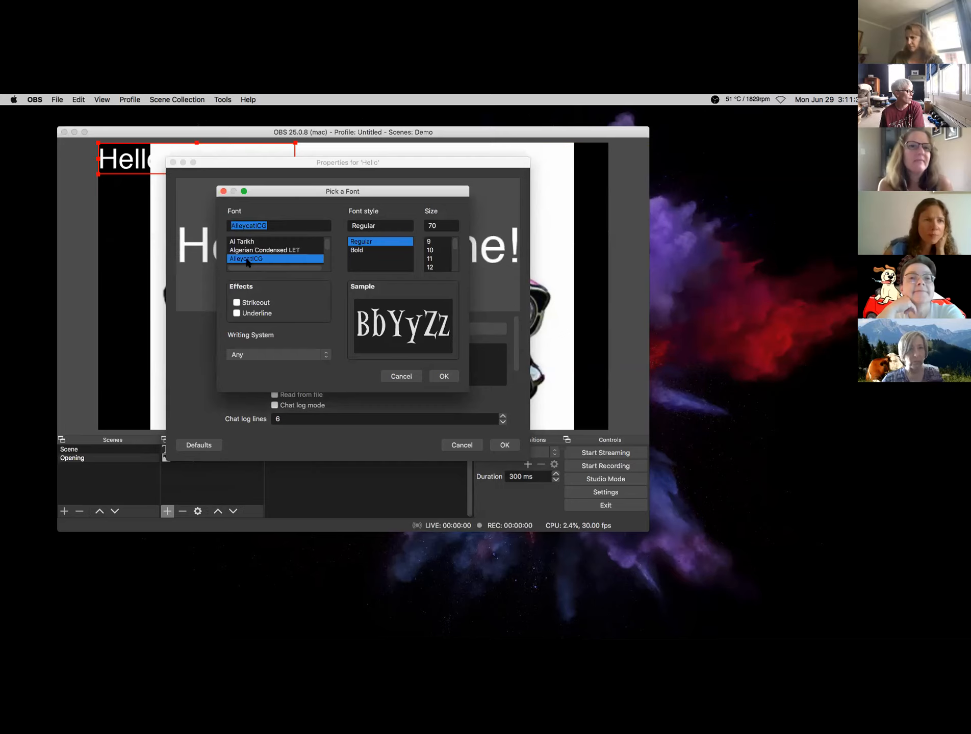
left_click(444, 376)
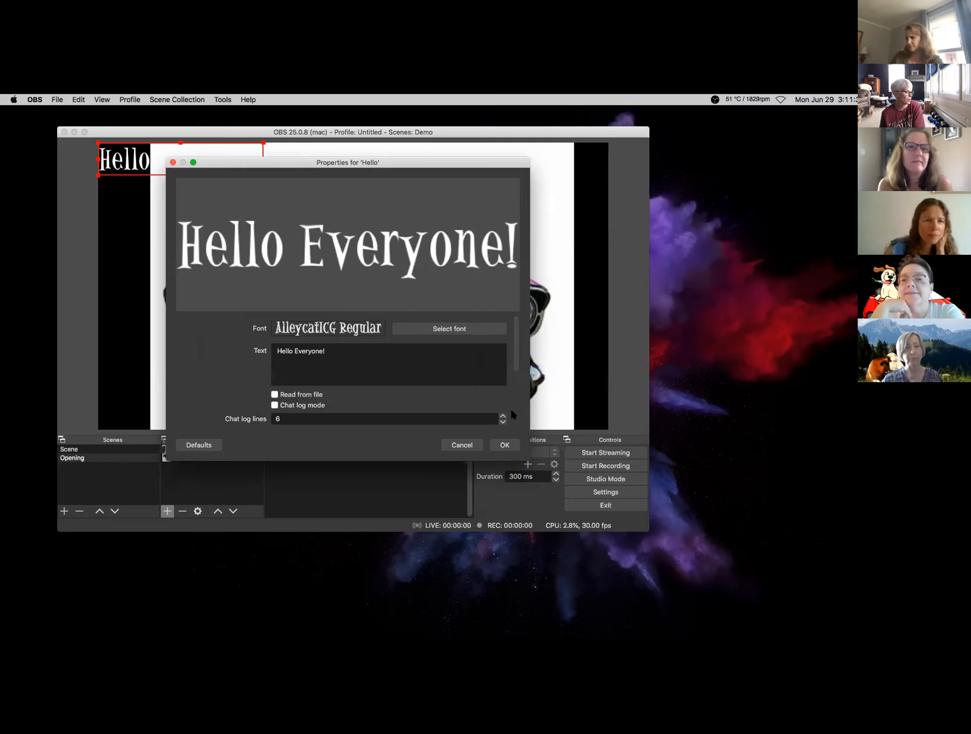
left_click(511, 447)
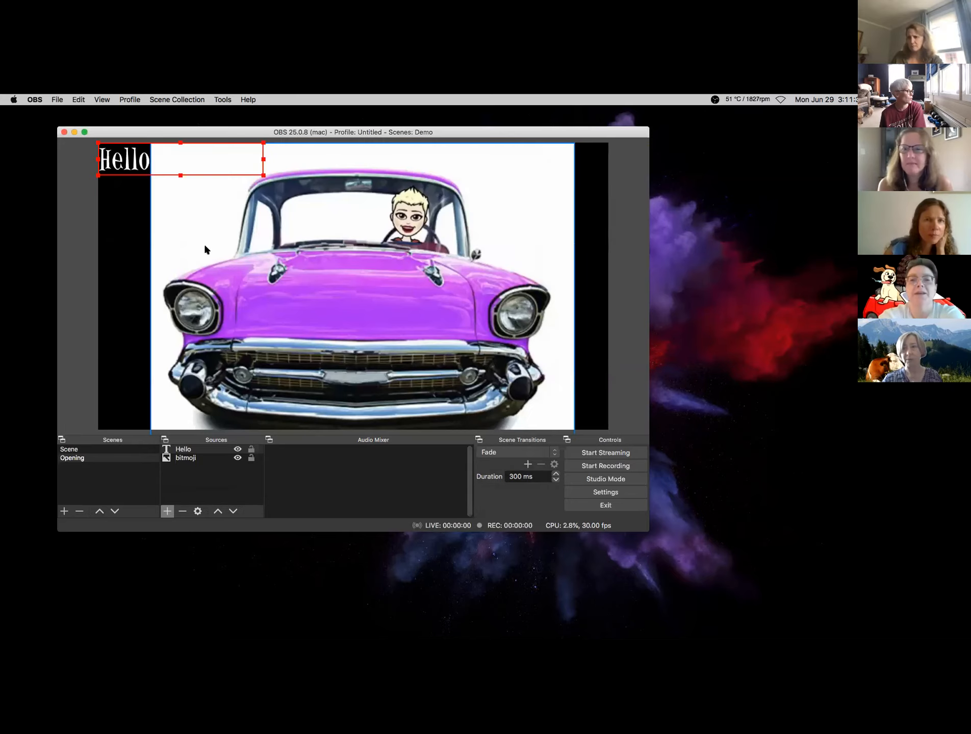
- Drag the 'Hello Everyone!' text onto the centre of the purple car's hood
left_click_drag(132, 171, 306, 311)
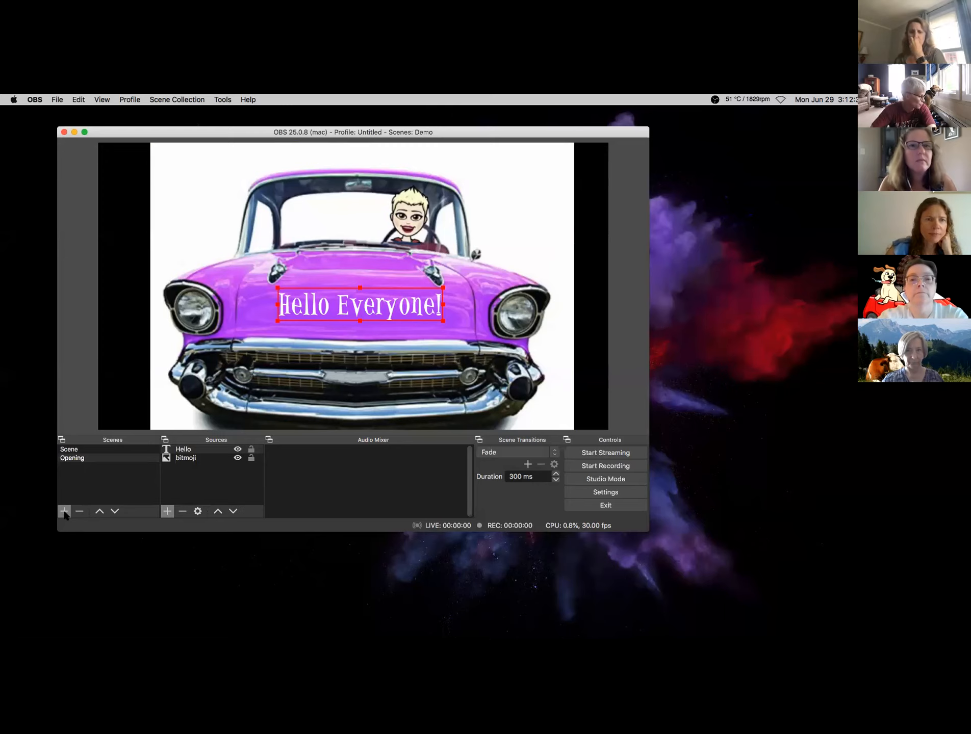
- Start a new scene but cancel its naming, then bring up the Sources add list
left_click(64, 511)
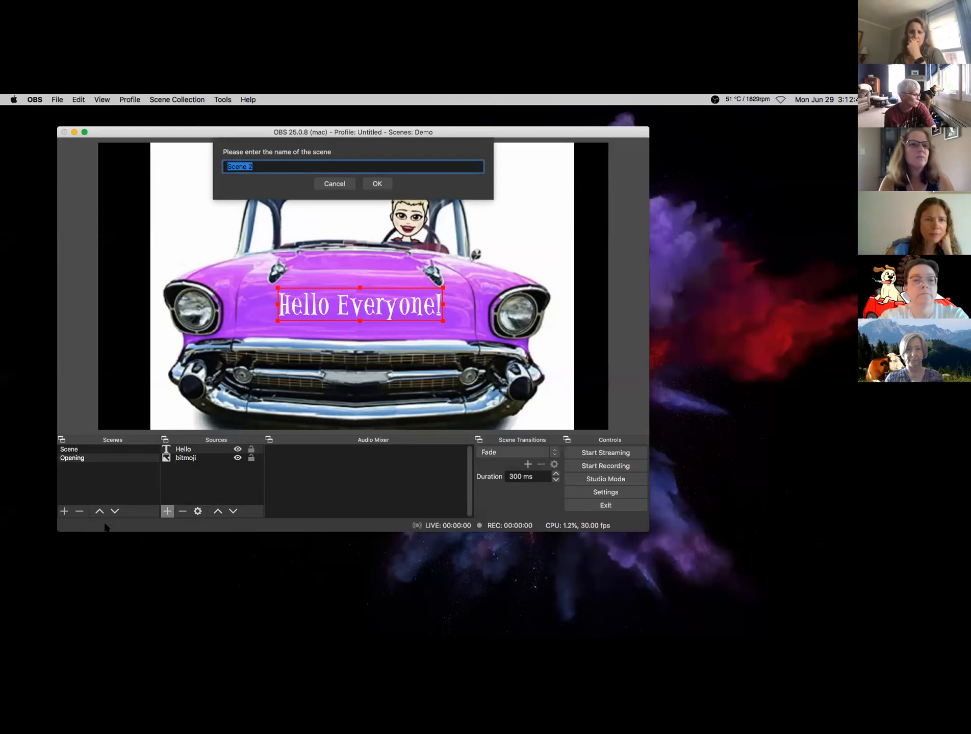
left_click(332, 186)
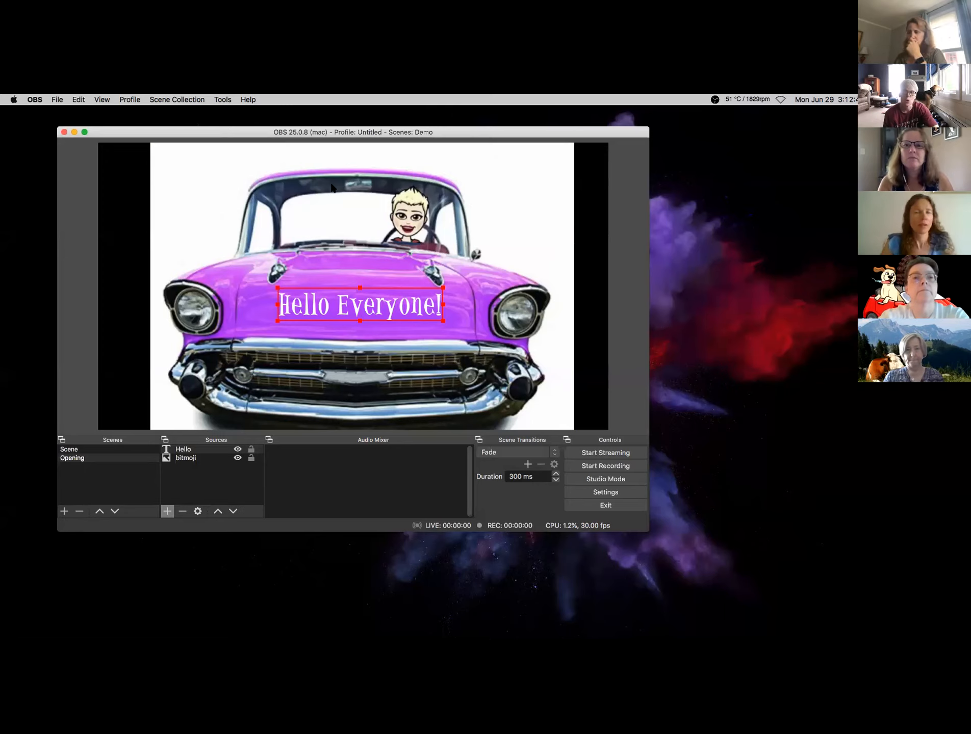
left_click(167, 511)
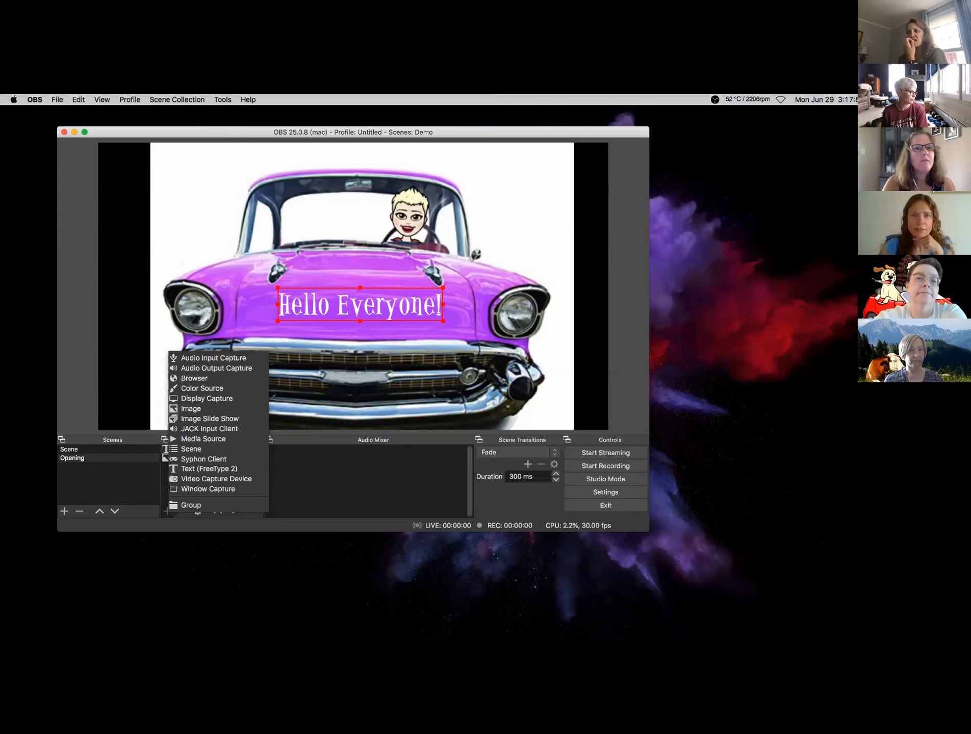
- Close the source list and cancel a new scene named 'Class story' without adding it
left_click(79, 496)
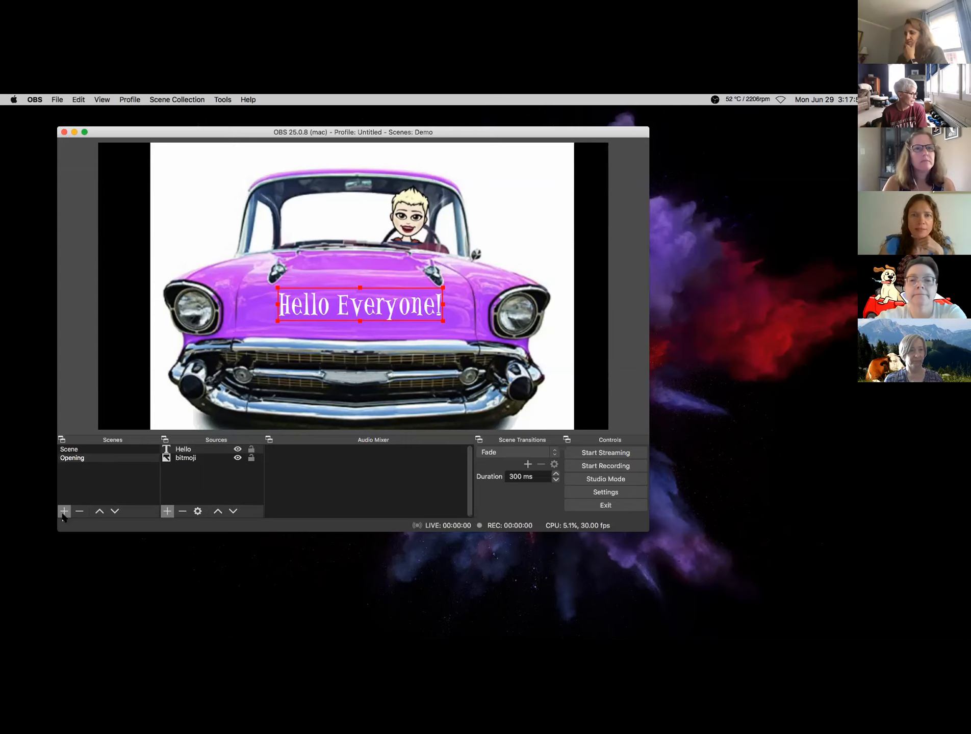
left_click(64, 511)
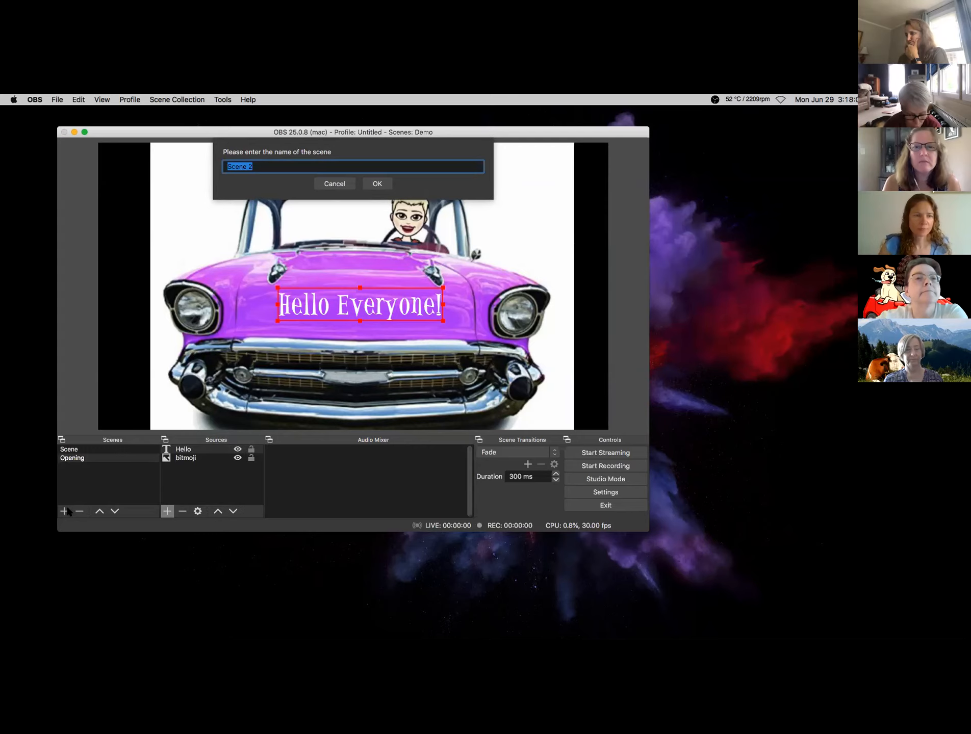
type("Class ta")
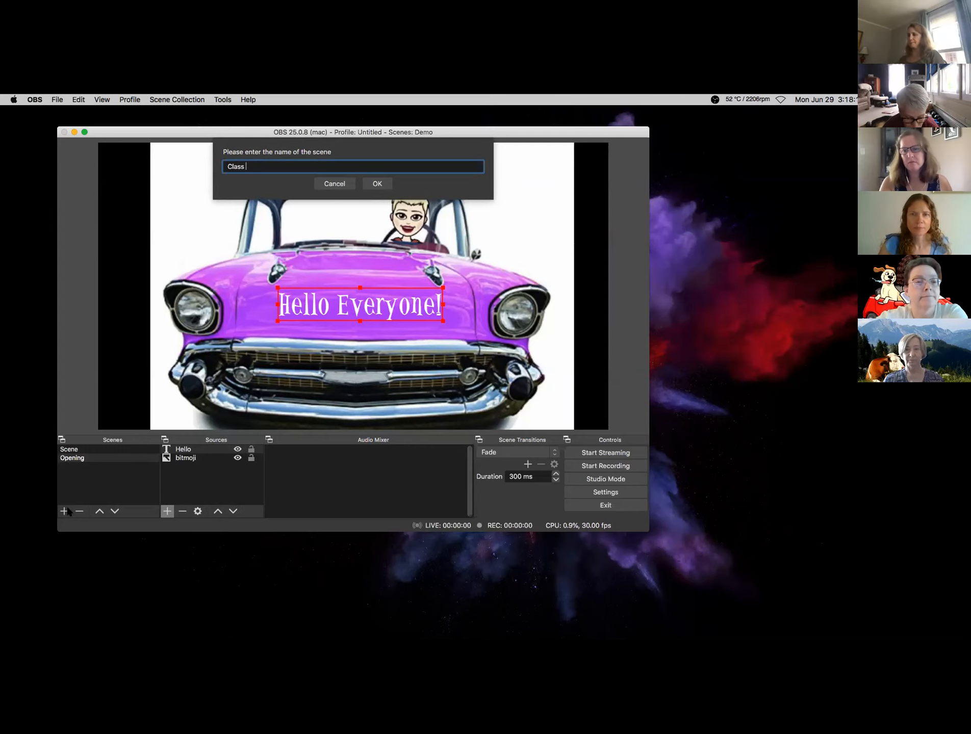
key("BackSpace")
key("BackSpace")
type("story")
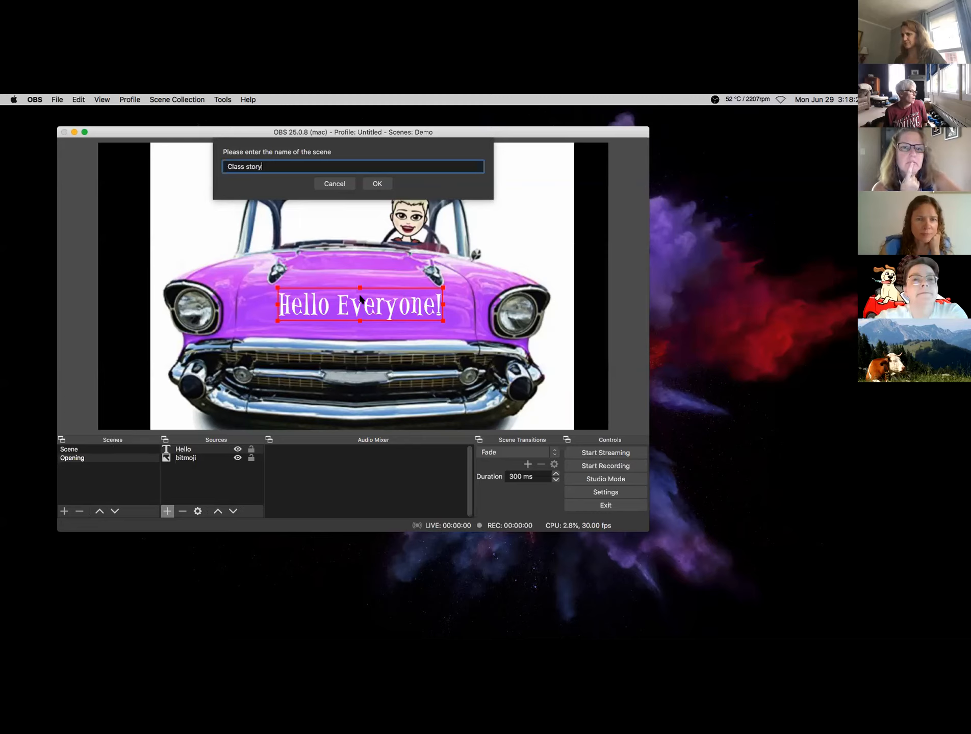
left_click(334, 184)
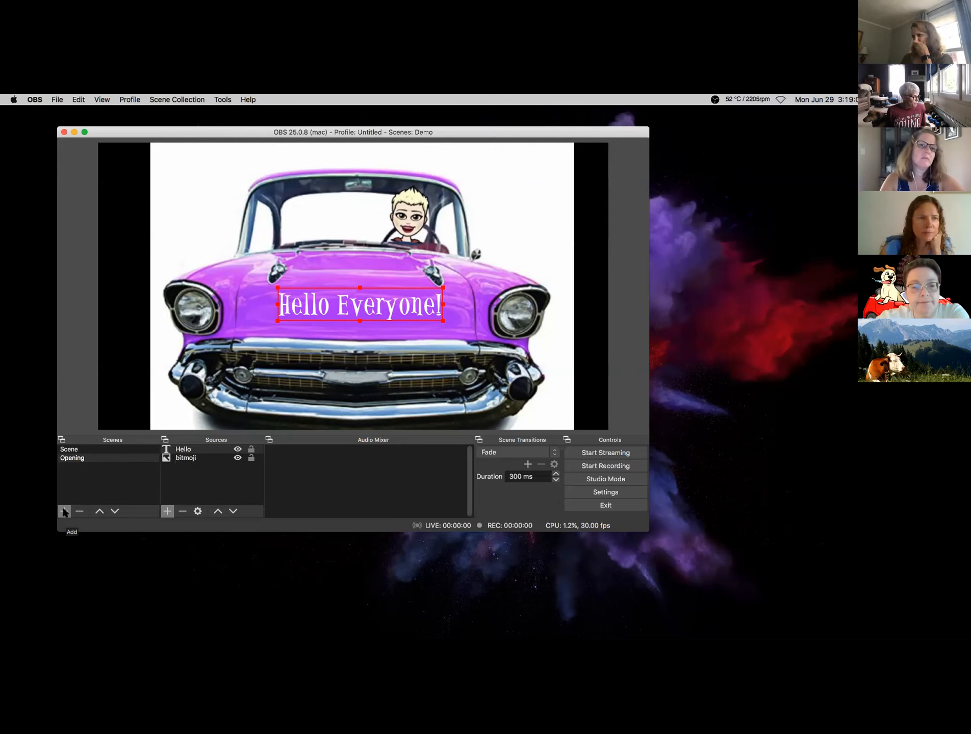
- Create a new scene named 'class story' with Scenes +
left_click(64, 511)
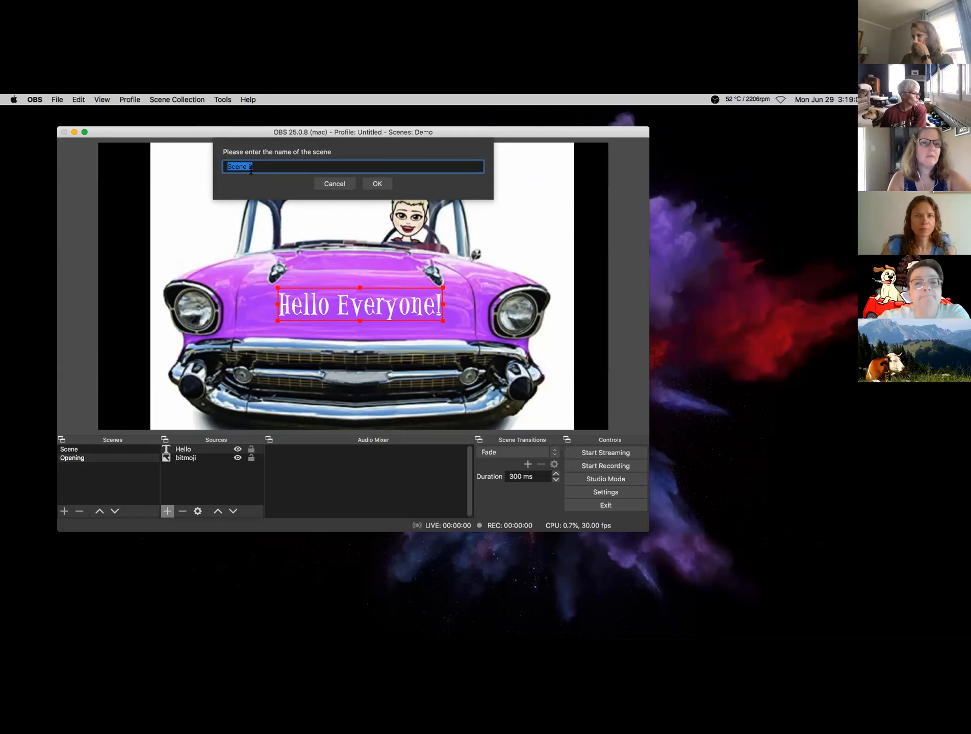
type("class")
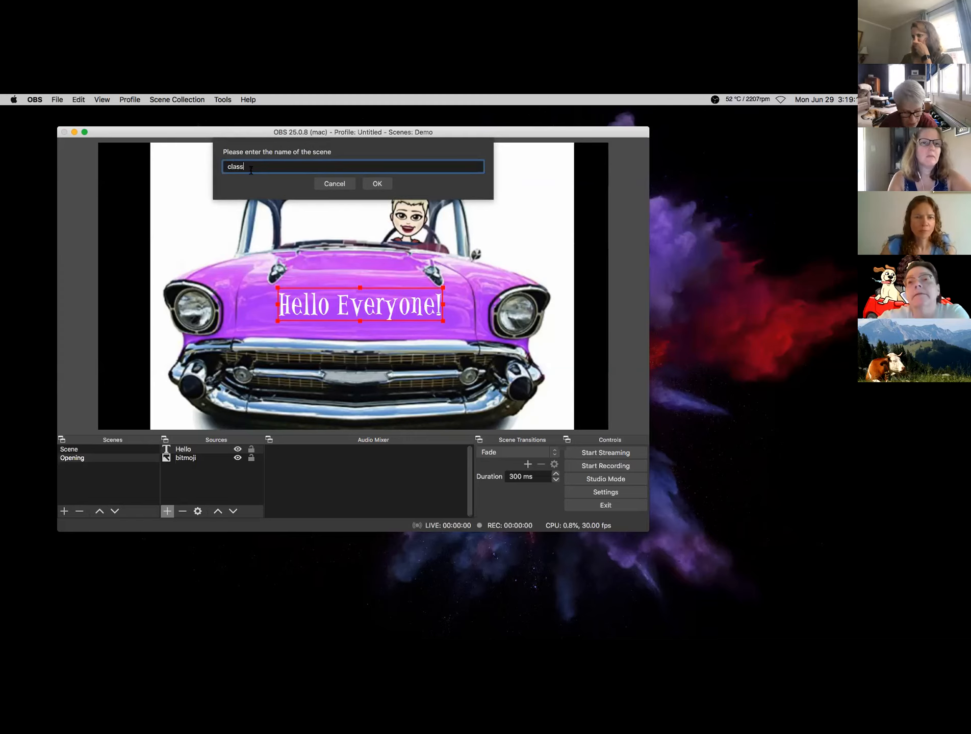
type(" story")
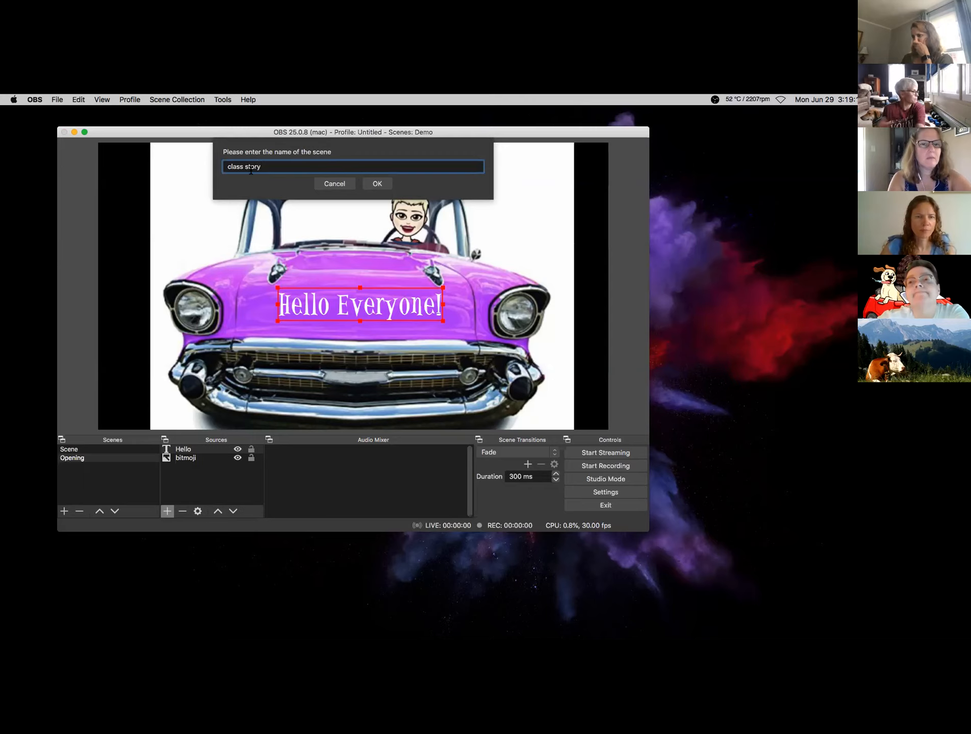
left_click(378, 184)
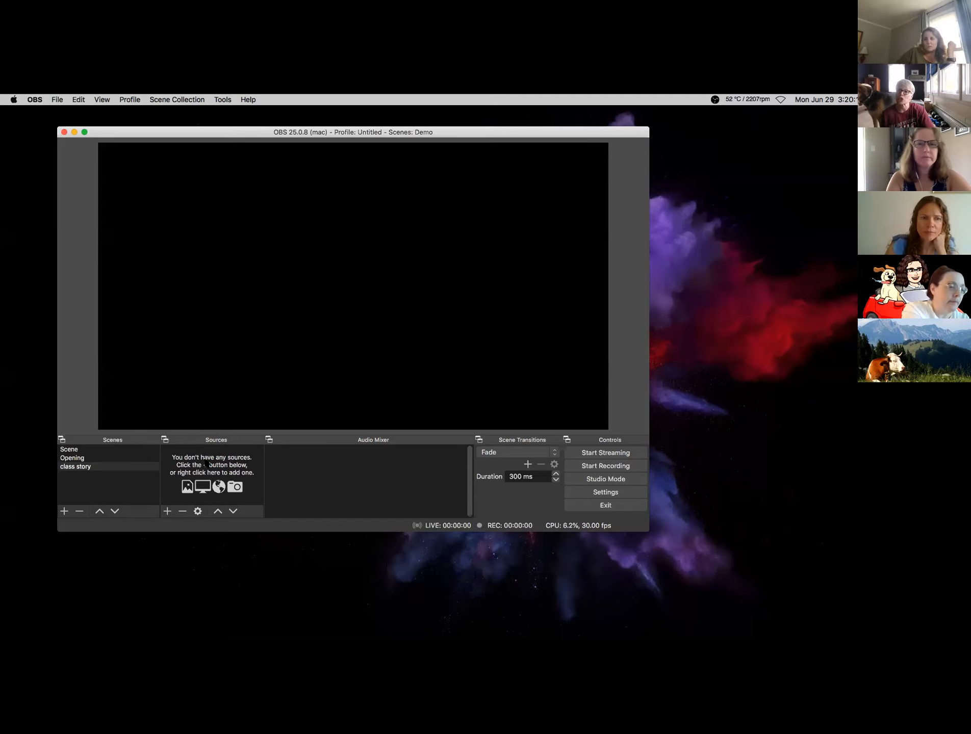
- Bring up the Sources + list of source types for the empty class story scene
left_click(168, 511)
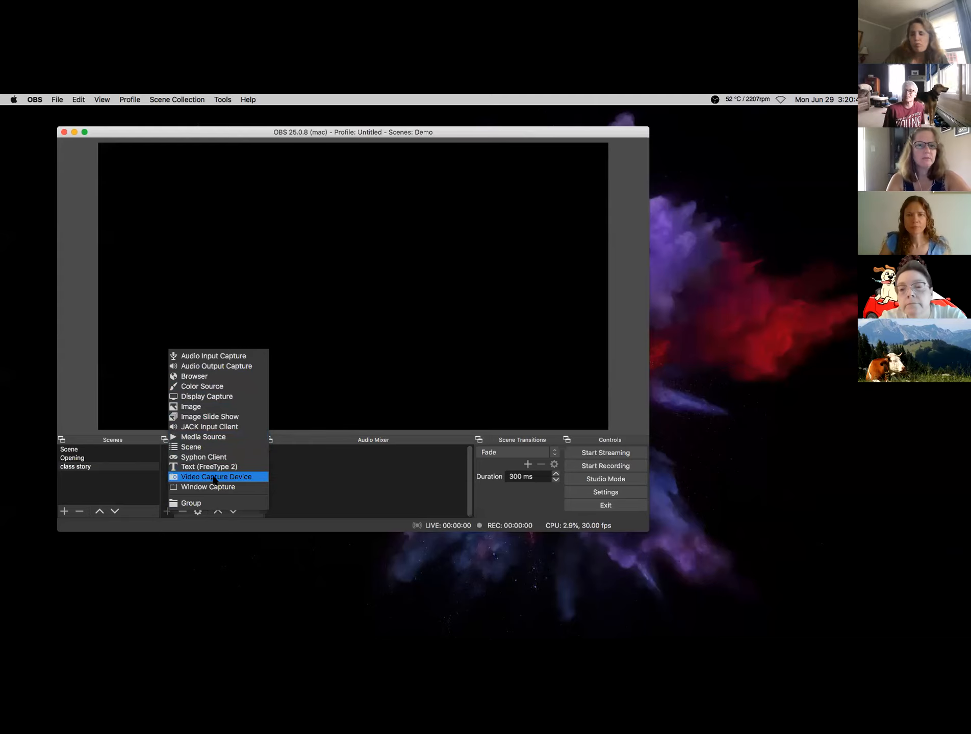
- Add a trial Video Capture Device named 'camera', closing its settings without choosing a device
left_click(213, 477)
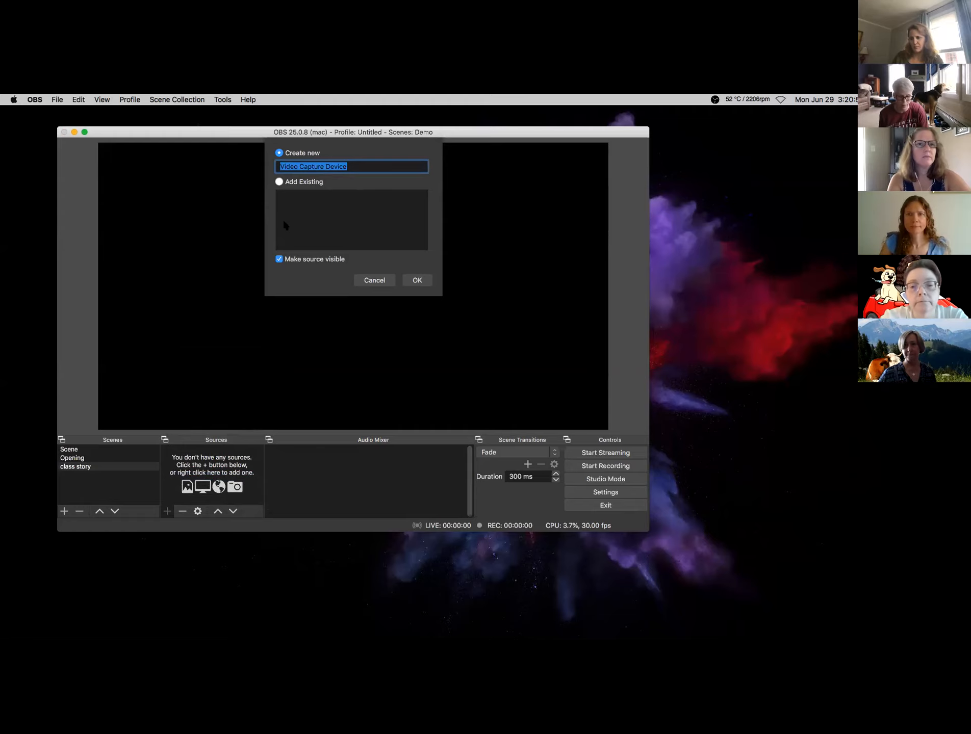
type("camera")
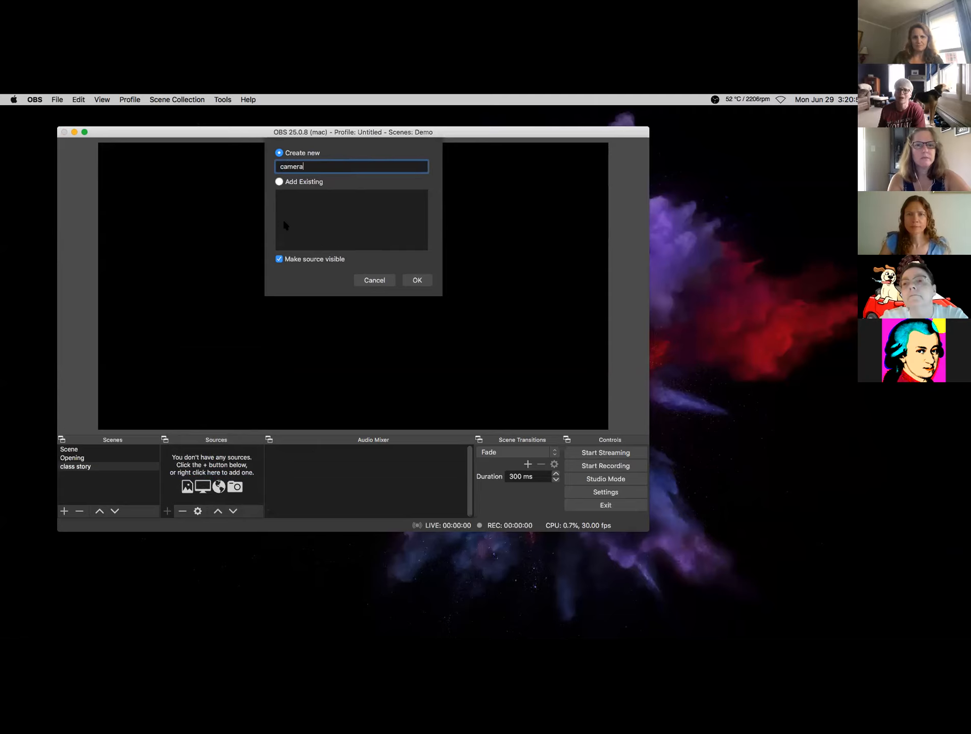
left_click(411, 279)
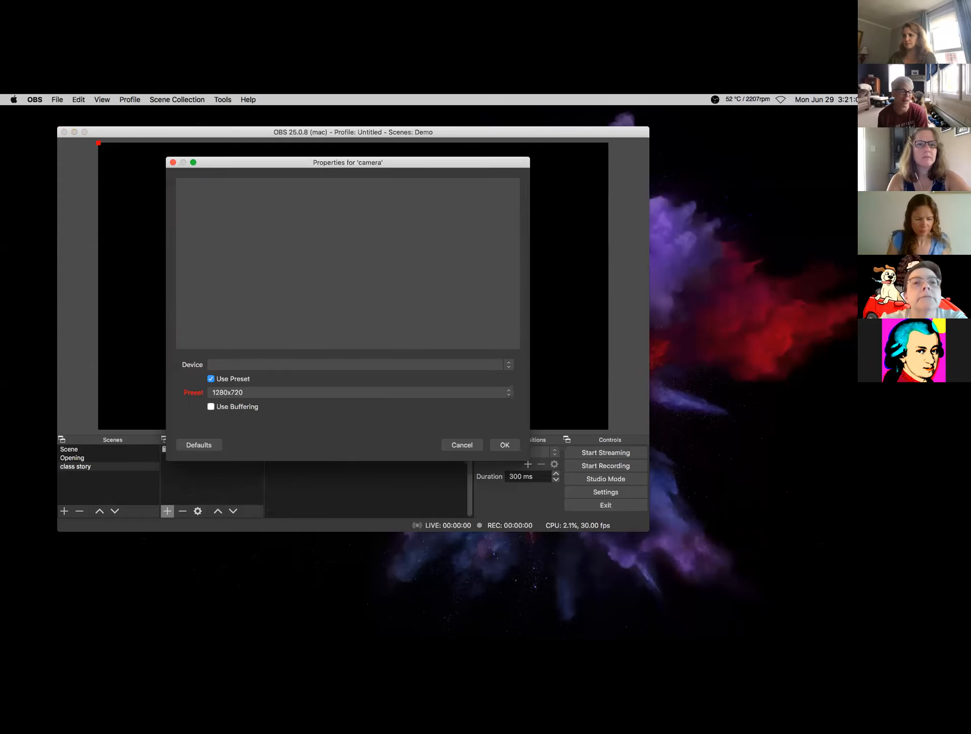
left_click(508, 365)
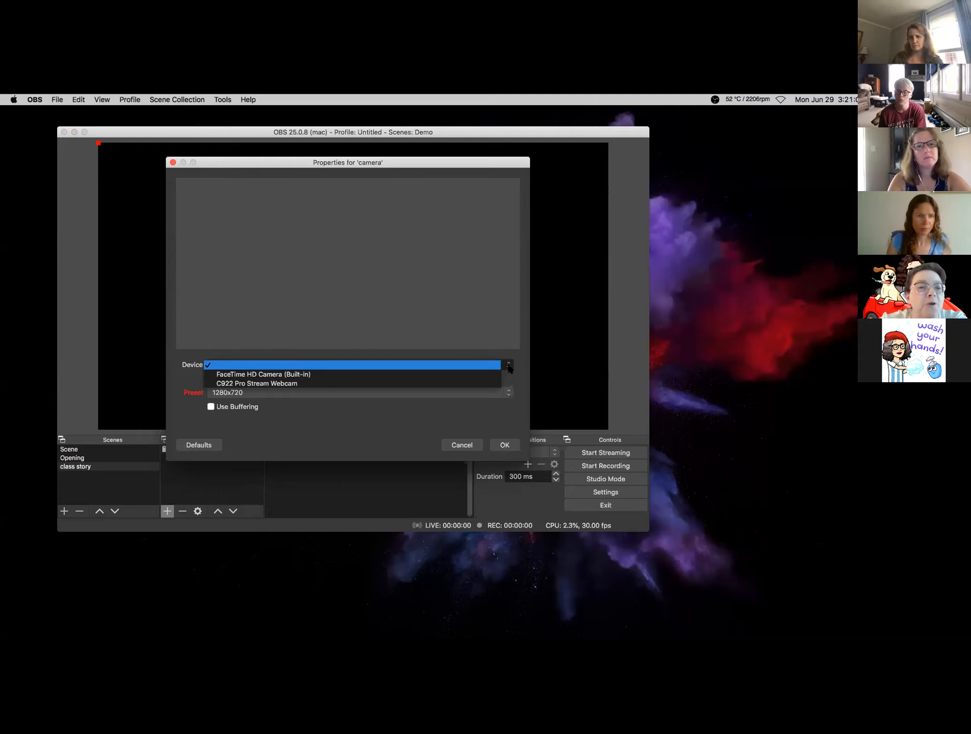
left_click(172, 163)
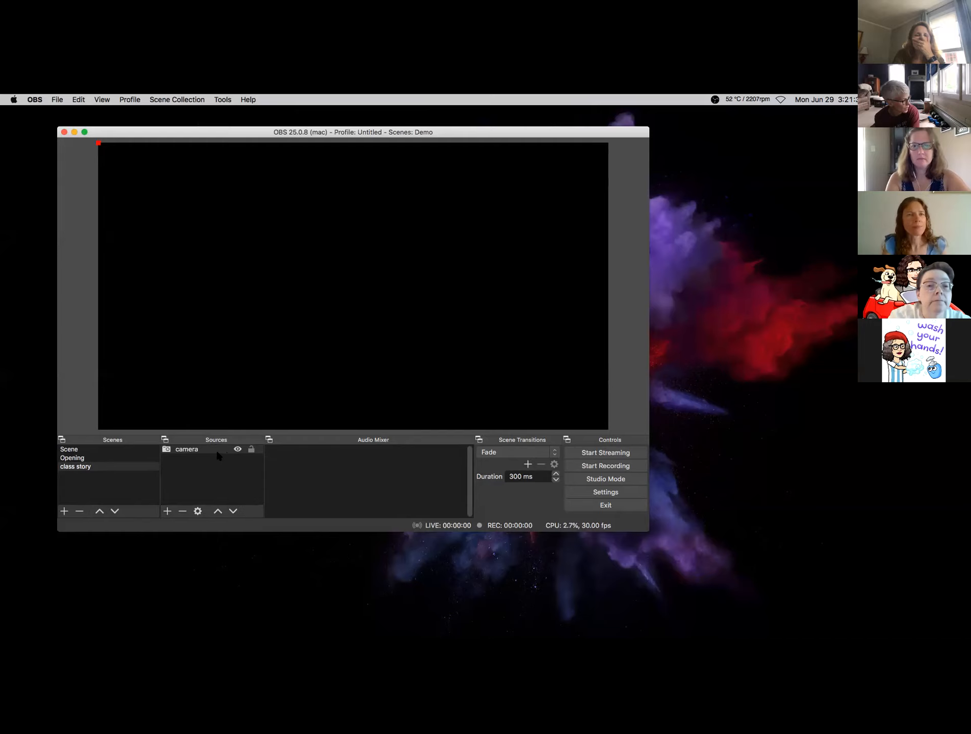
- Reopen and cancel the camera source's settings, then delete the source and confirm
double_click(192, 451)
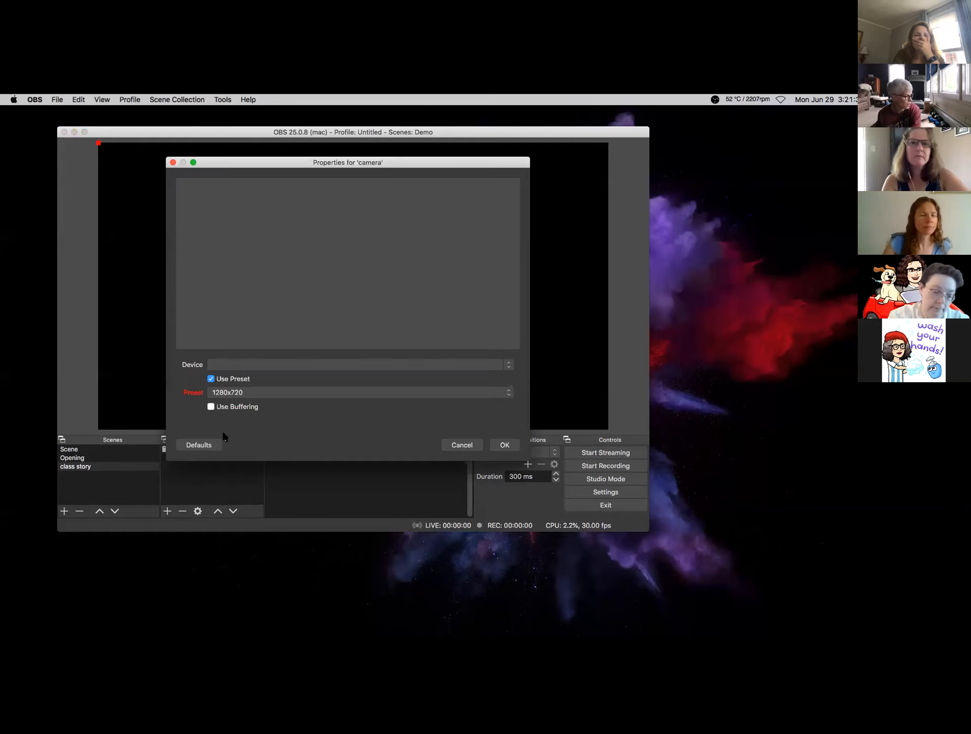
left_click(451, 446)
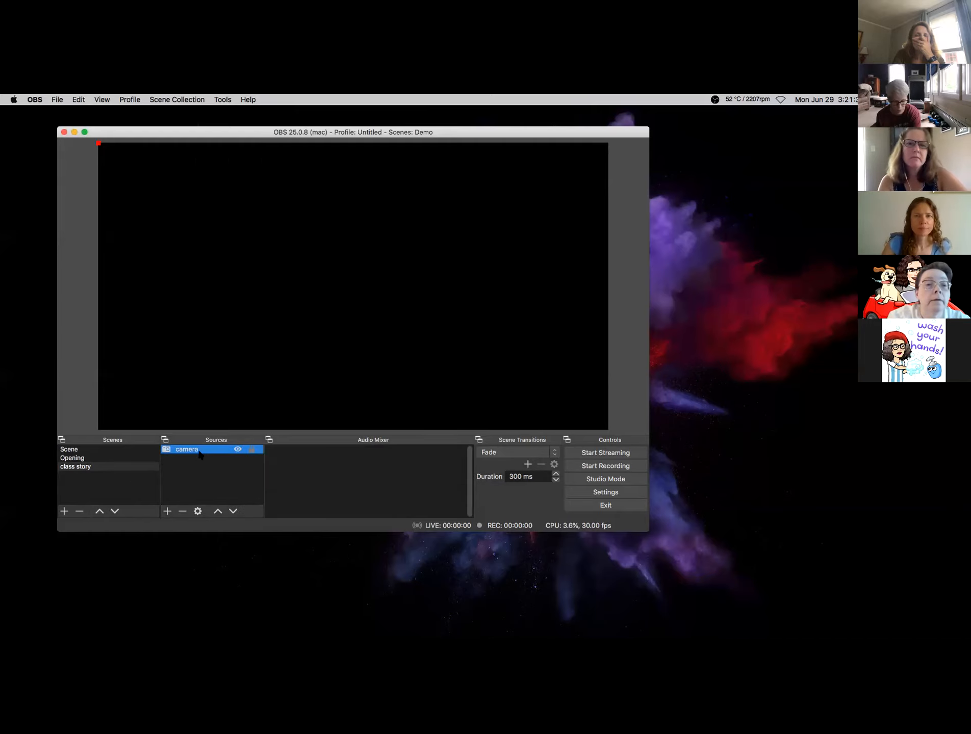
key("Delete")
left_click(419, 329)
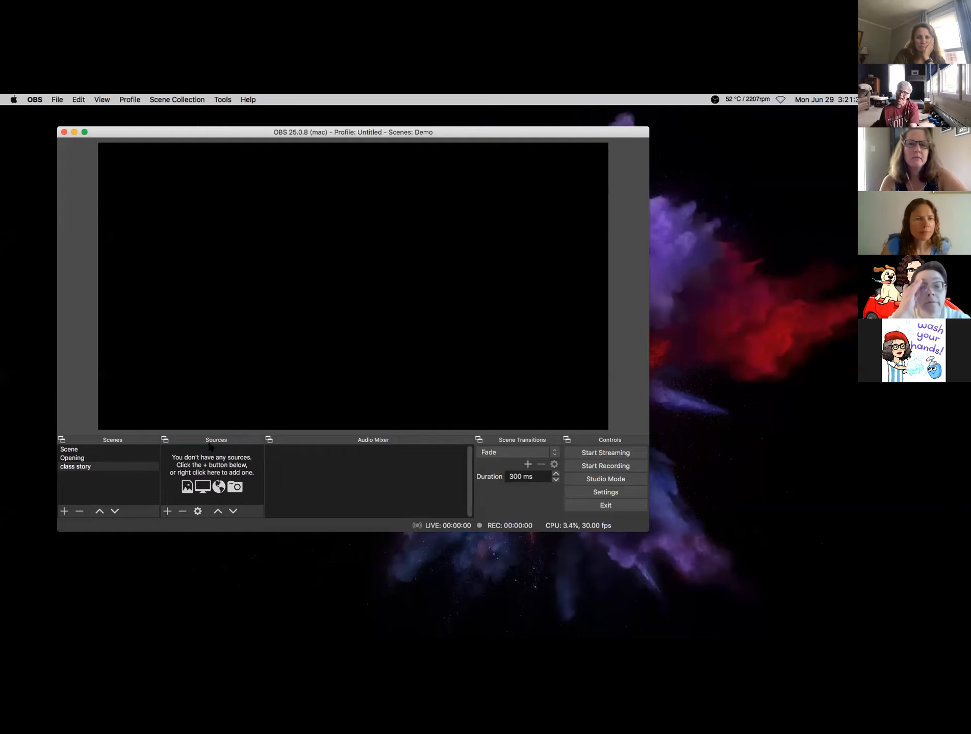
- Add a Video Capture Device named 'Camera' using the C922 Pro Stream Webcam
left_click(168, 511)
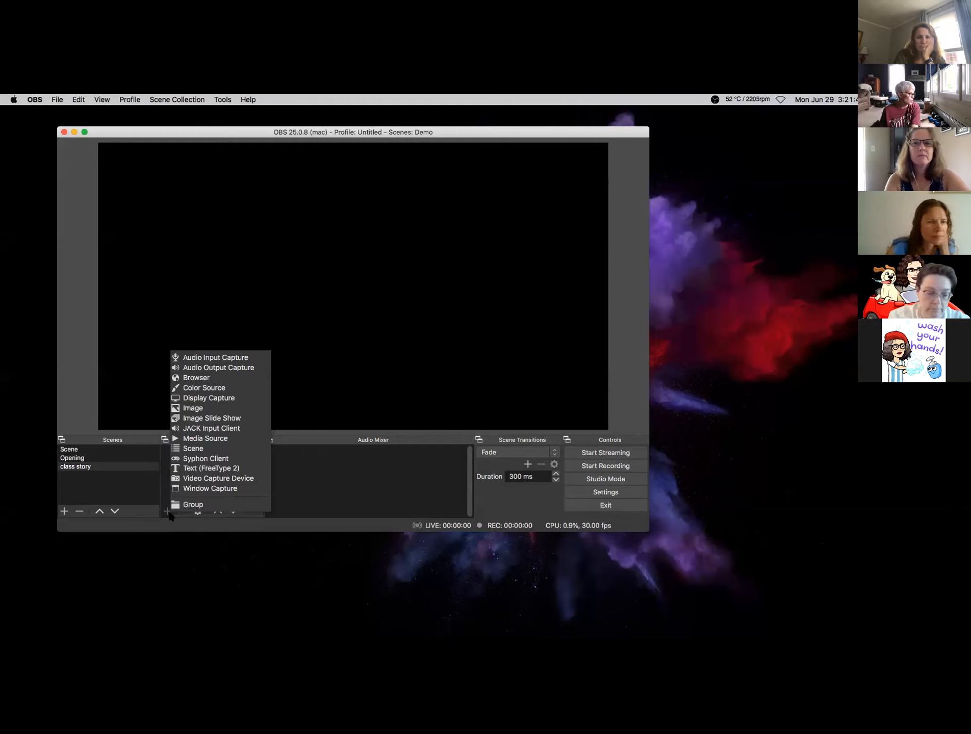
left_click(193, 480)
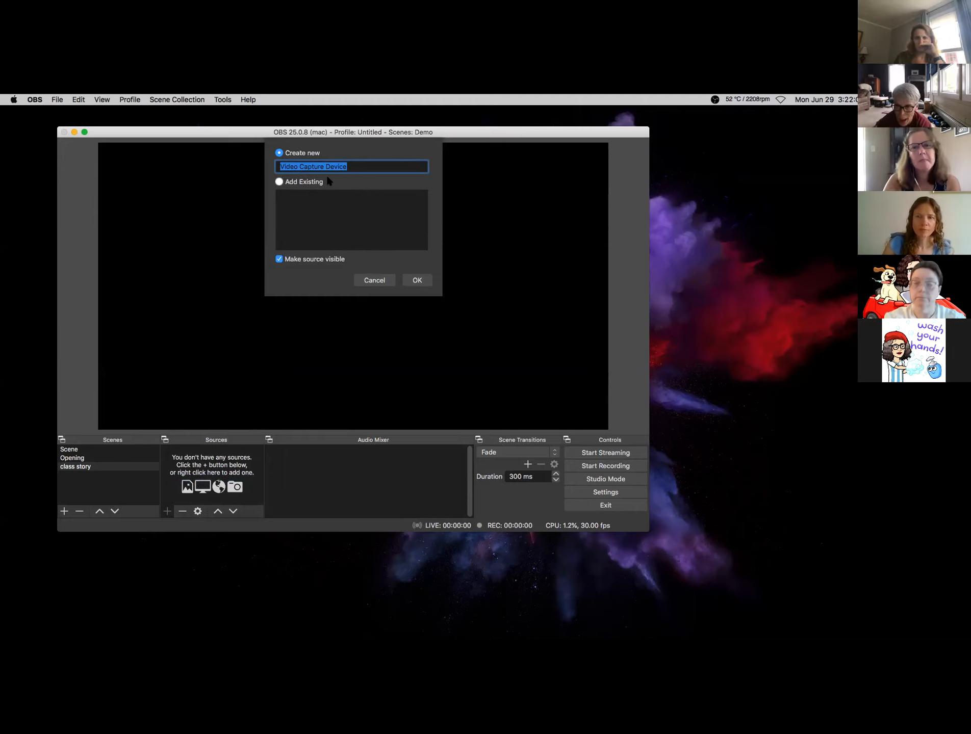
type("Camera")
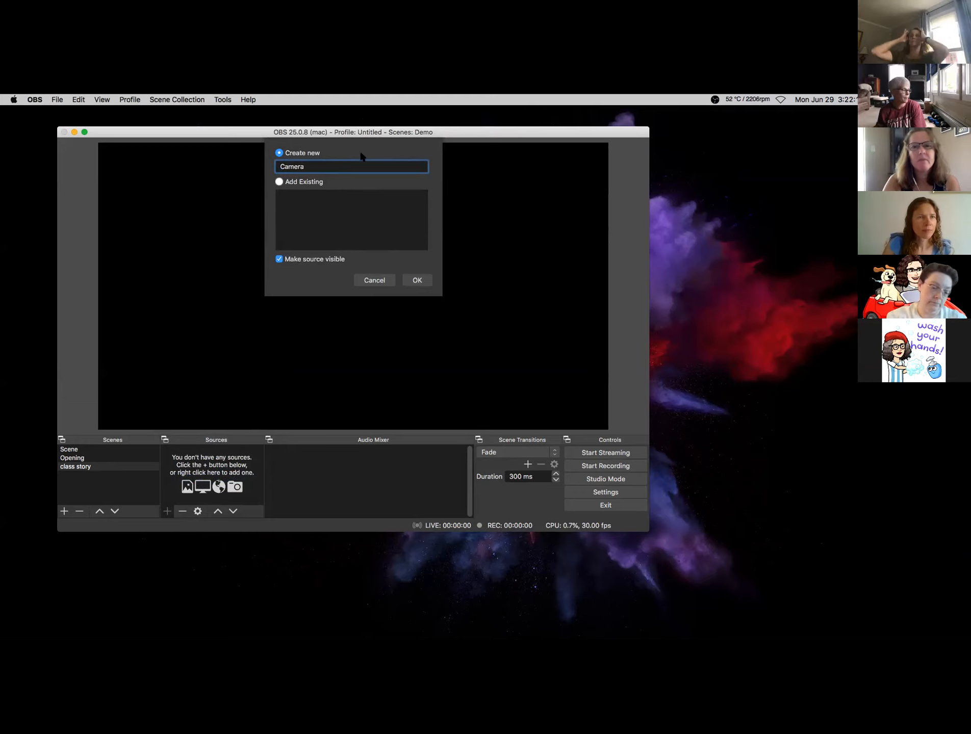
left_click(414, 282)
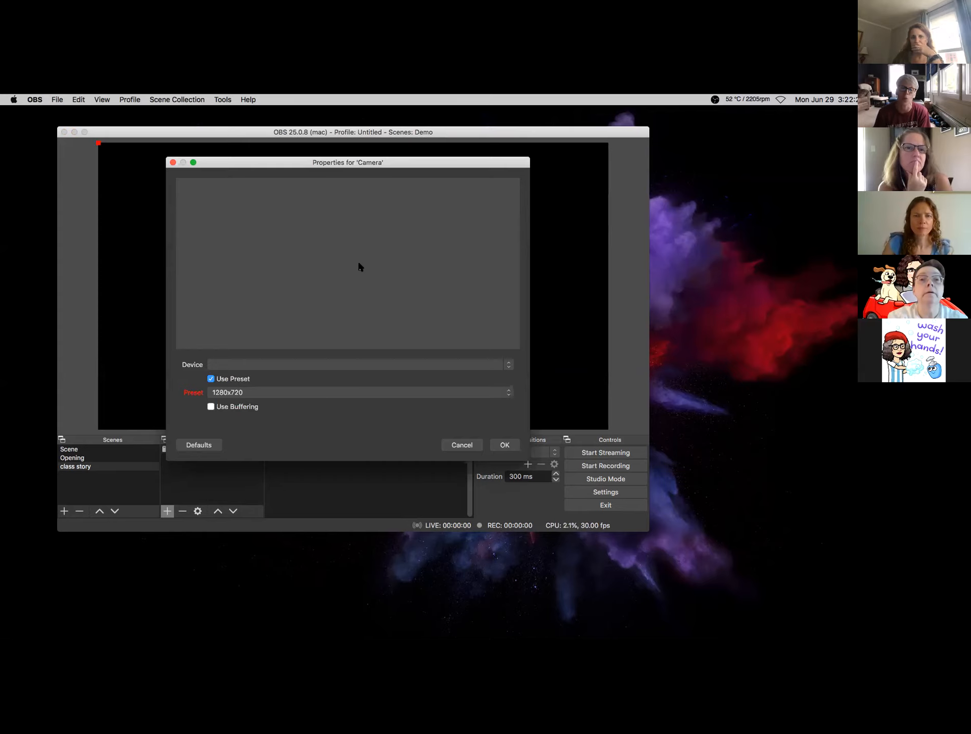
left_click(508, 367)
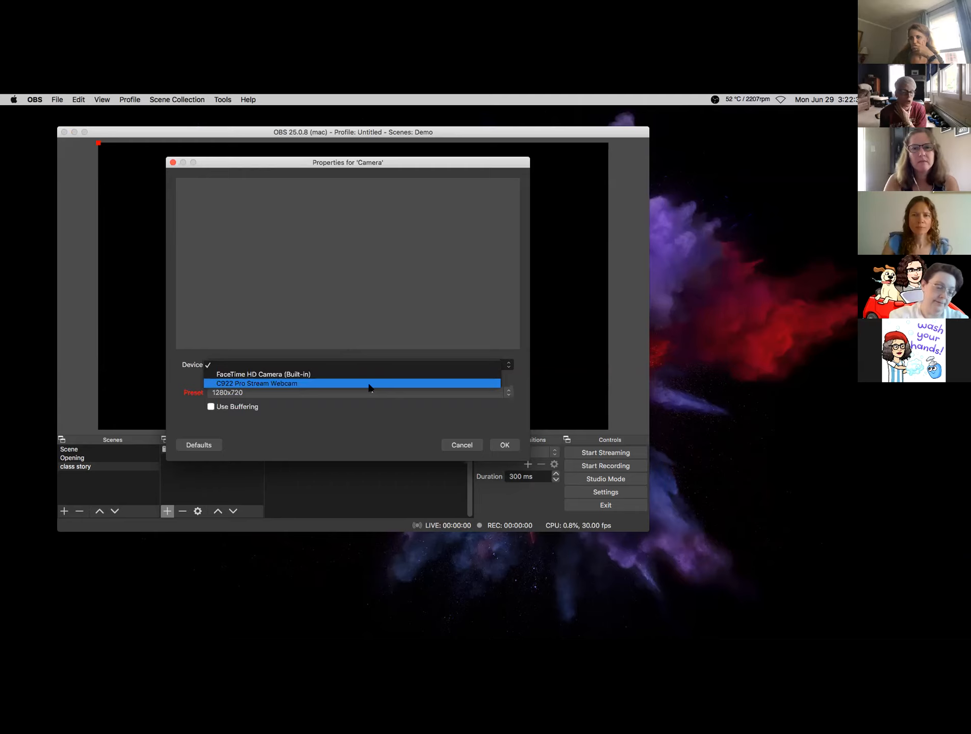
left_click(347, 385)
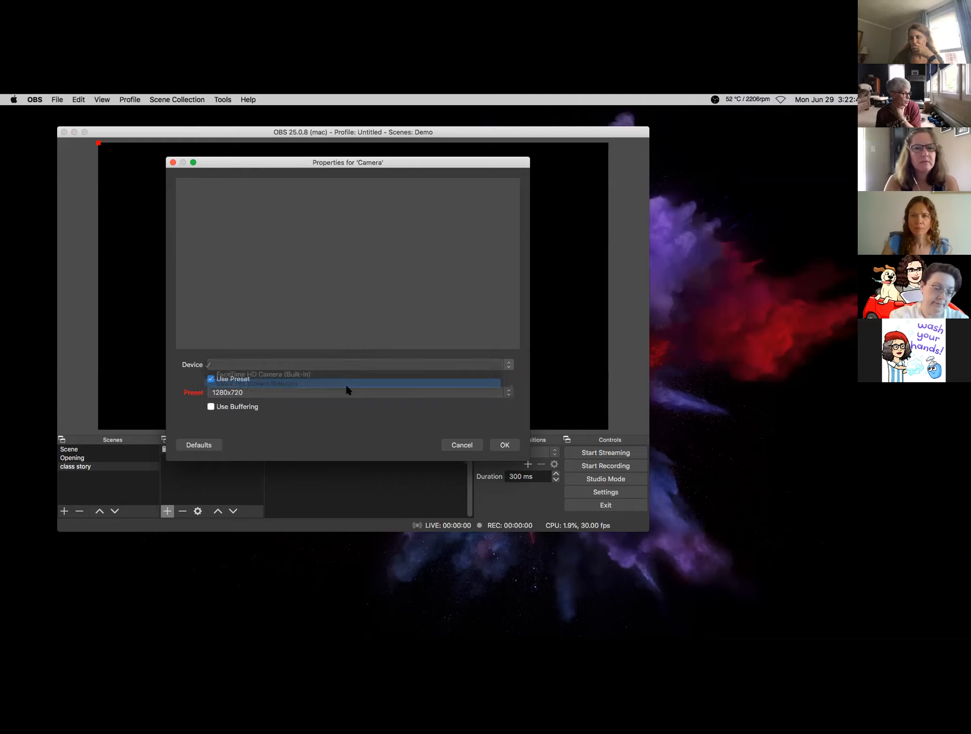
left_click(509, 366)
left_click(382, 386)
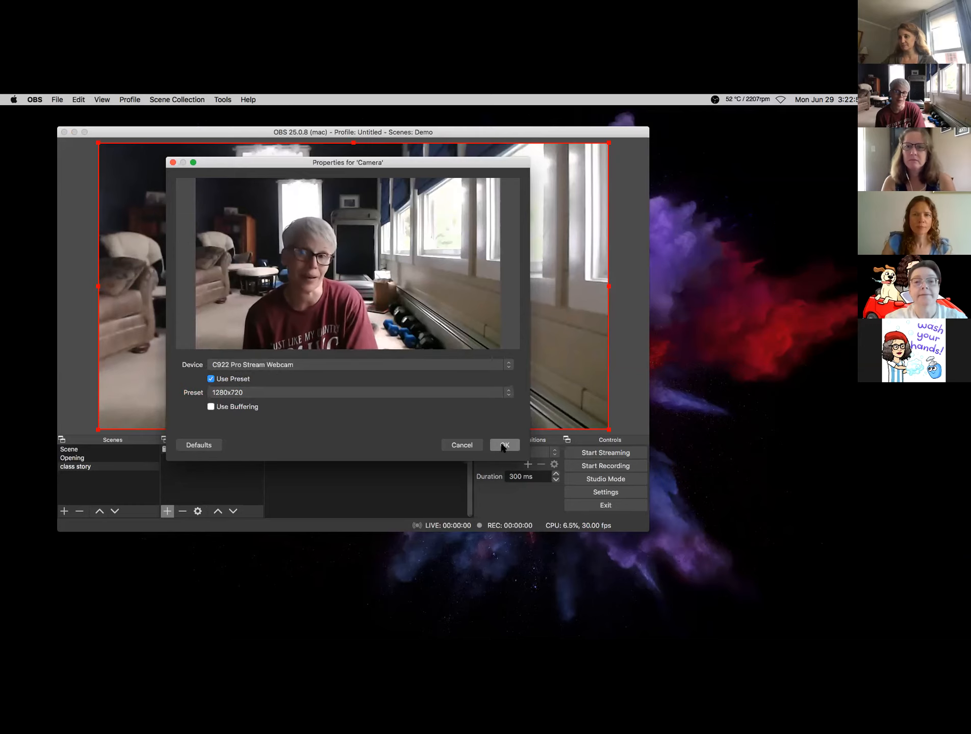
left_click(504, 446)
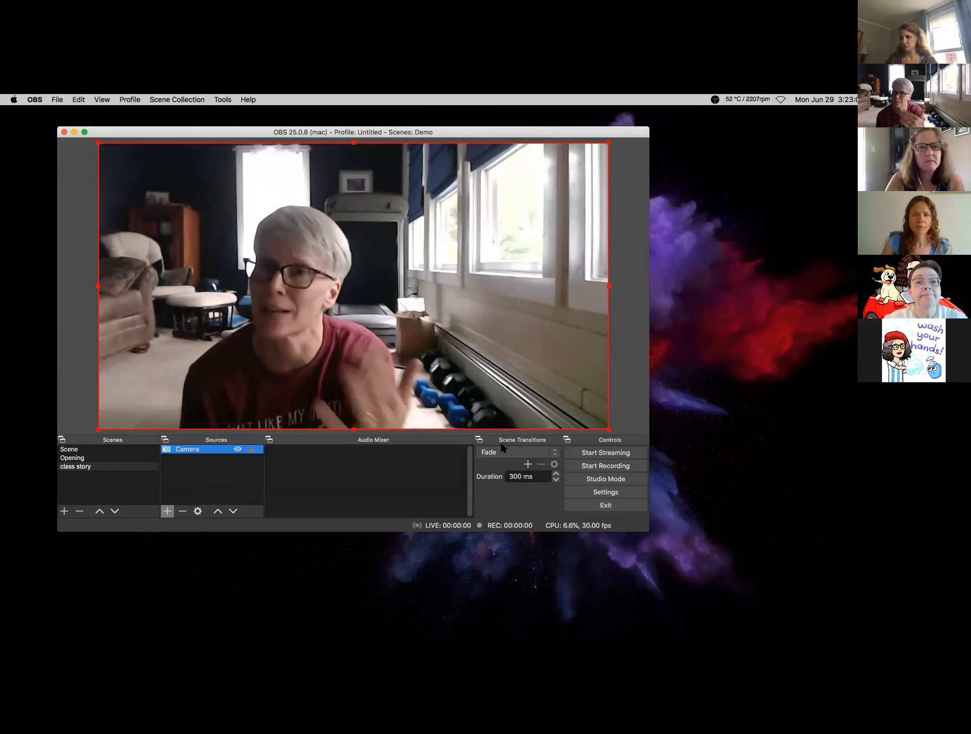
- Add the existing Camera source to class story through Video Capture Device's Add Existing
left_click(164, 511)
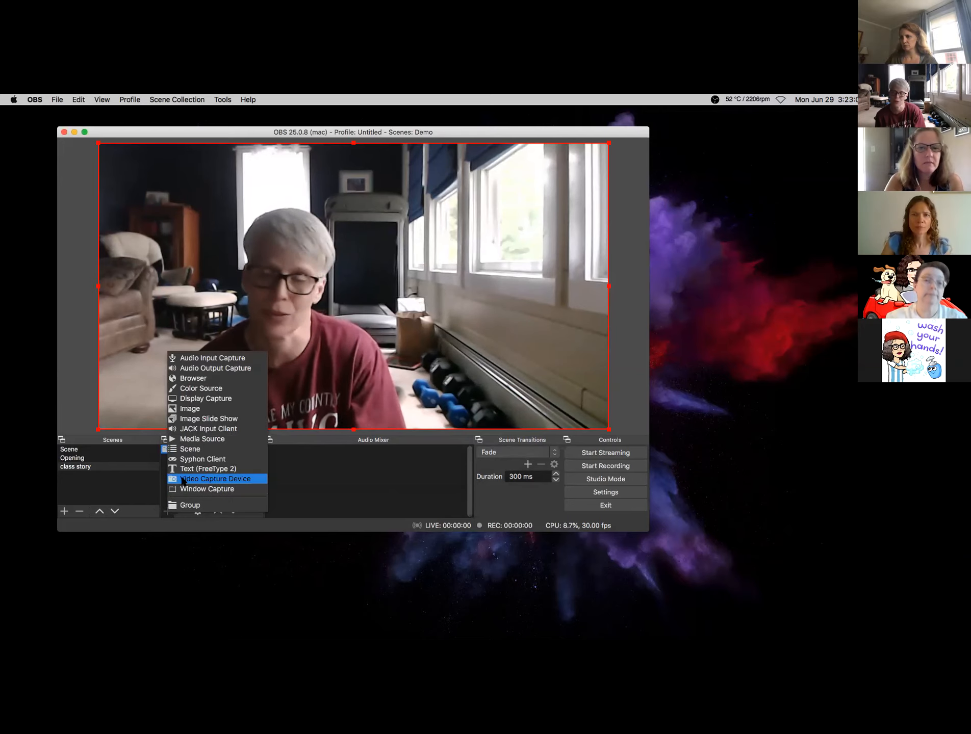
left_click(184, 481)
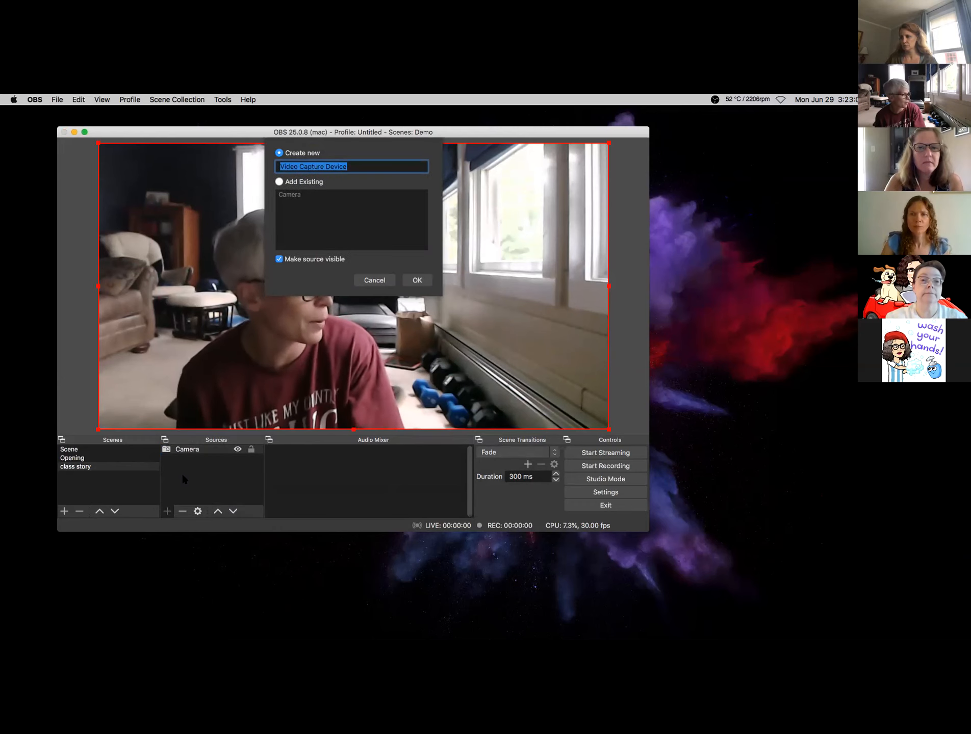
left_click(280, 182)
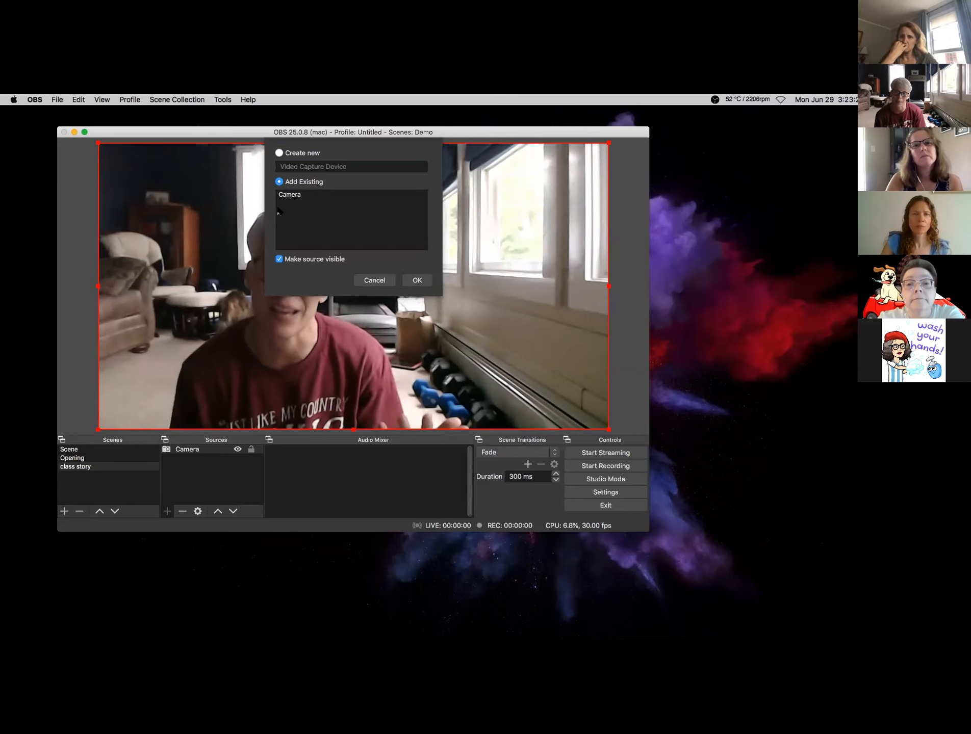
left_click(373, 280)
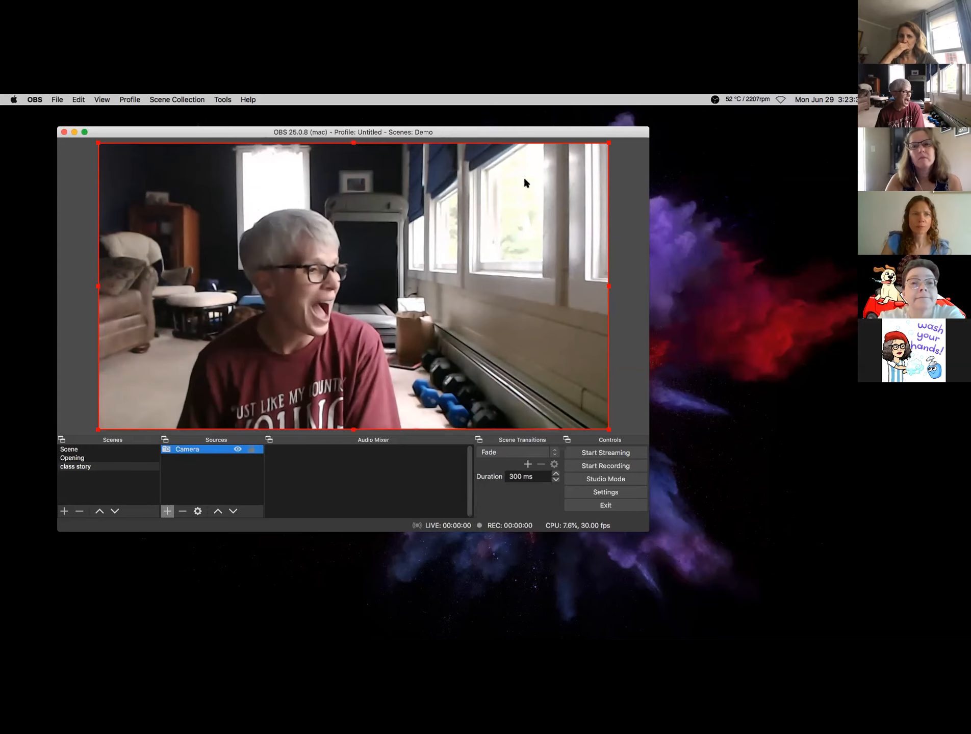
- Shrink the Camera feed to a small box, centre it, and bring up the source list
left_click_drag(607, 144, 273, 331)
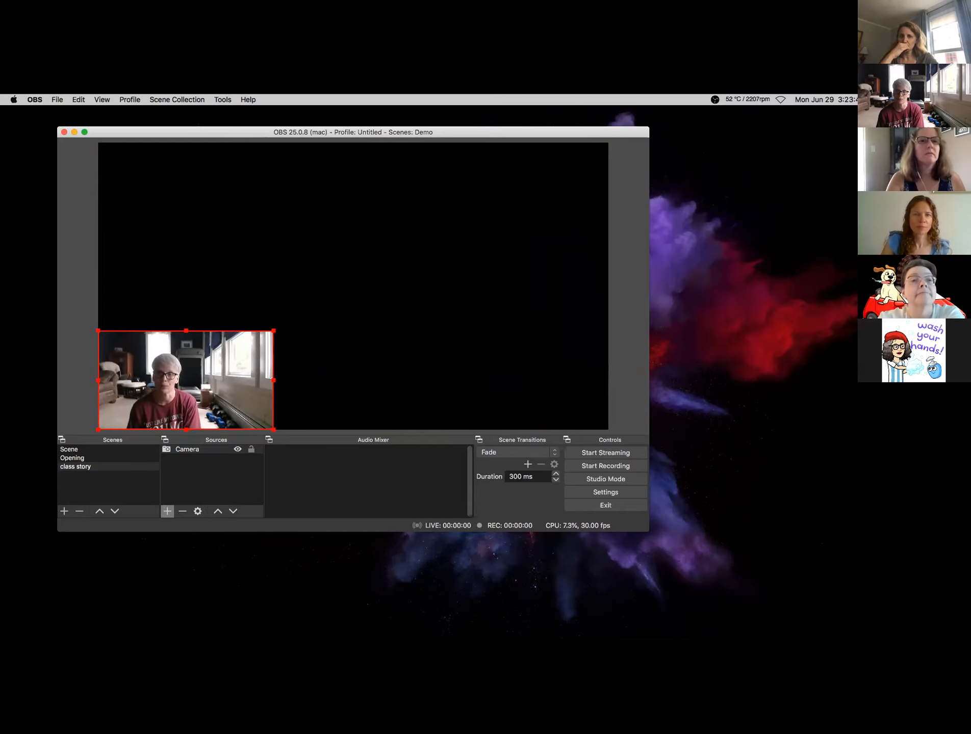
left_click_drag(274, 331, 274, 331)
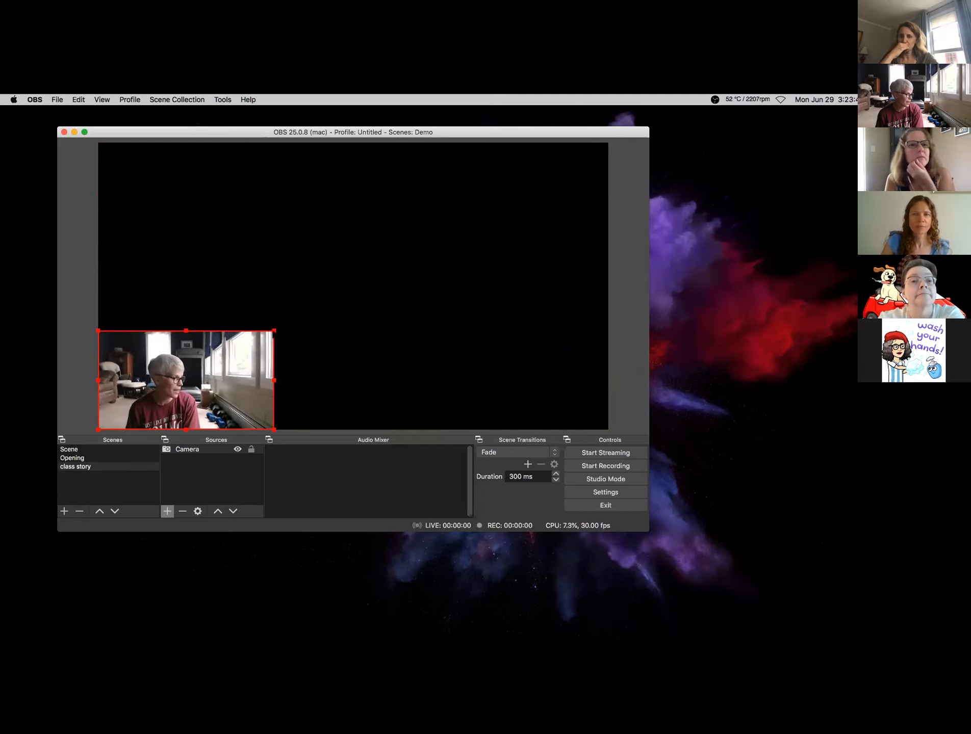
left_click_drag(215, 390, 385, 294)
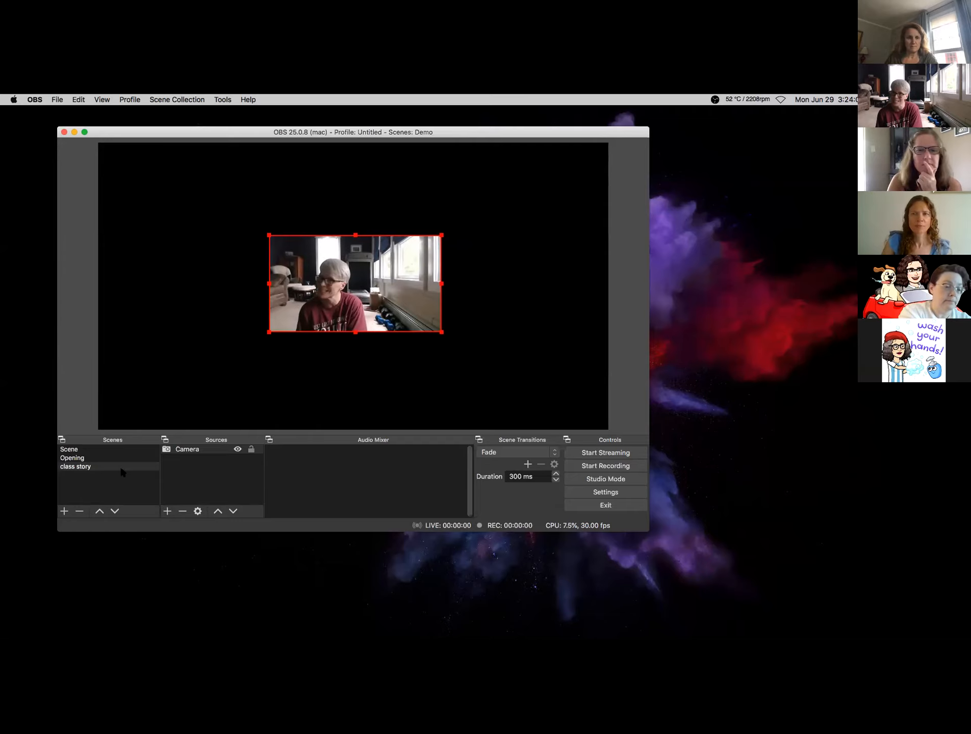
left_click(167, 511)
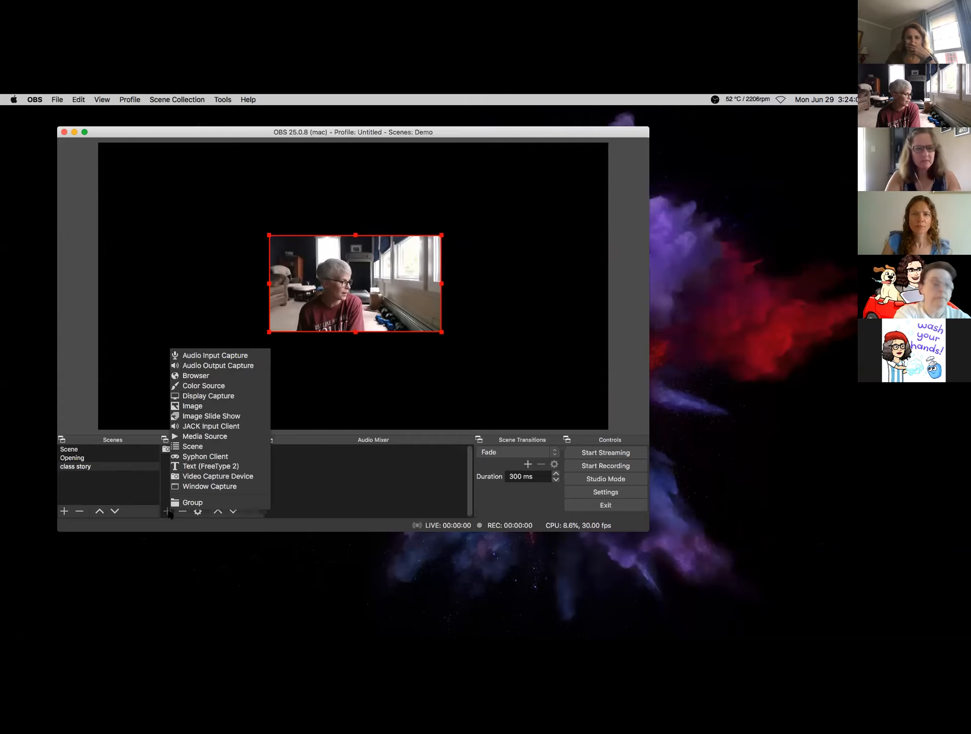
left_click(216, 360)
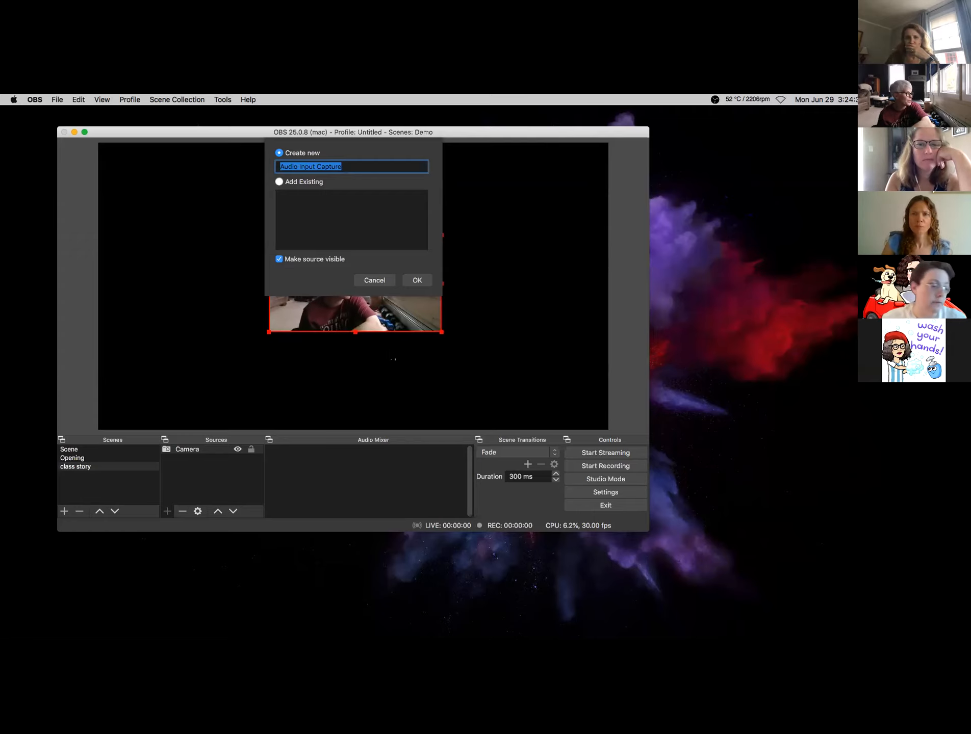
left_click(417, 281)
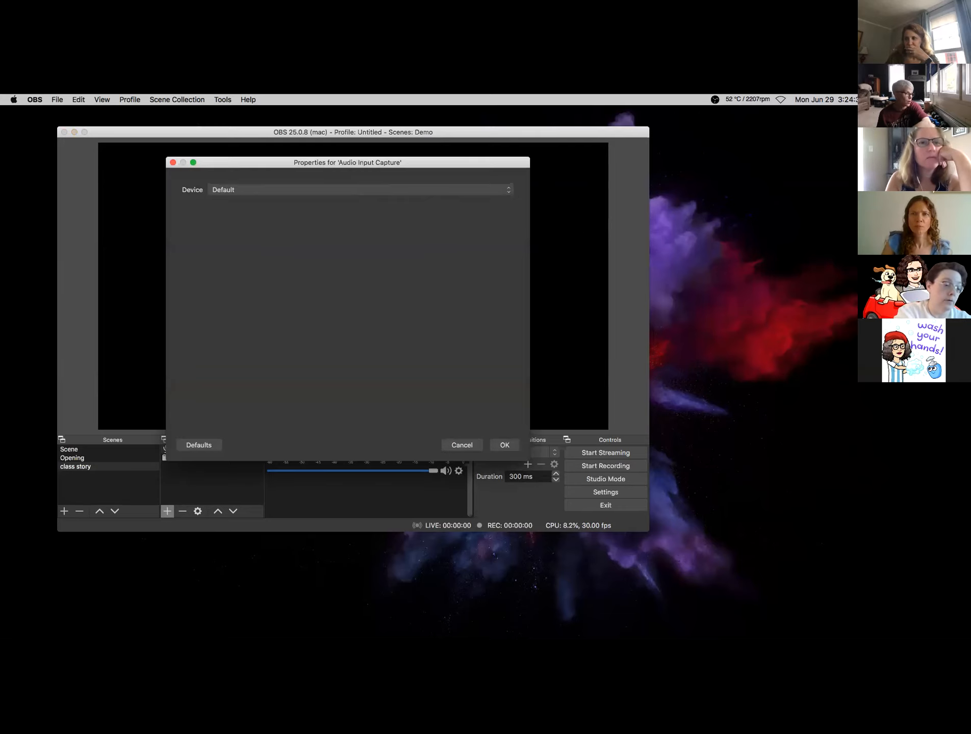
left_click(505, 446)
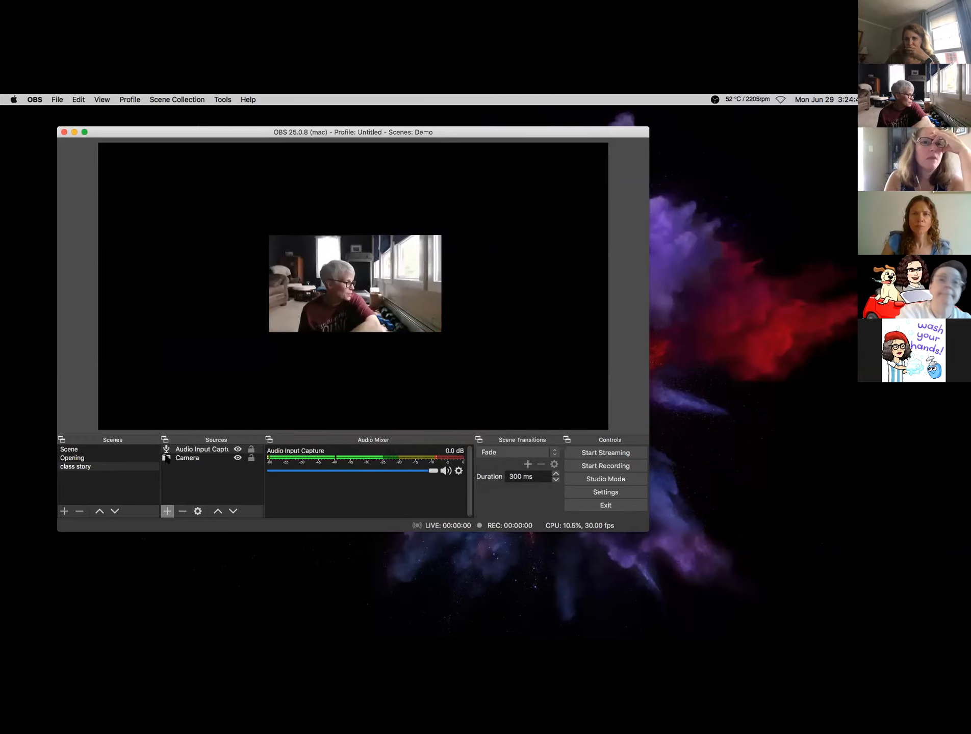
left_click(189, 450)
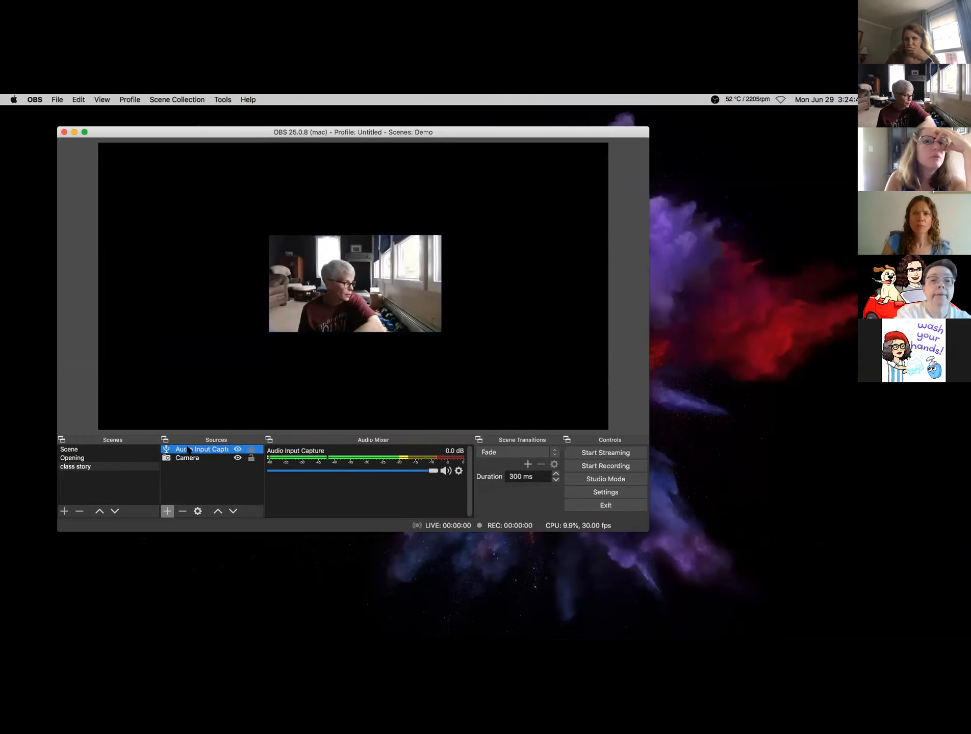
key("BackSpace")
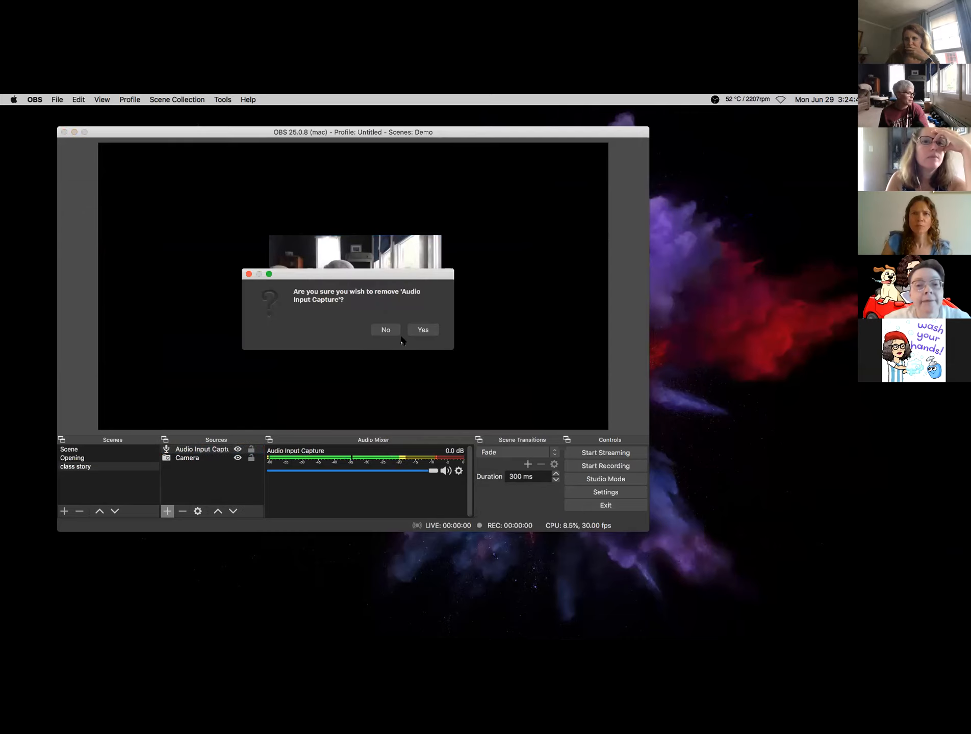
left_click(423, 330)
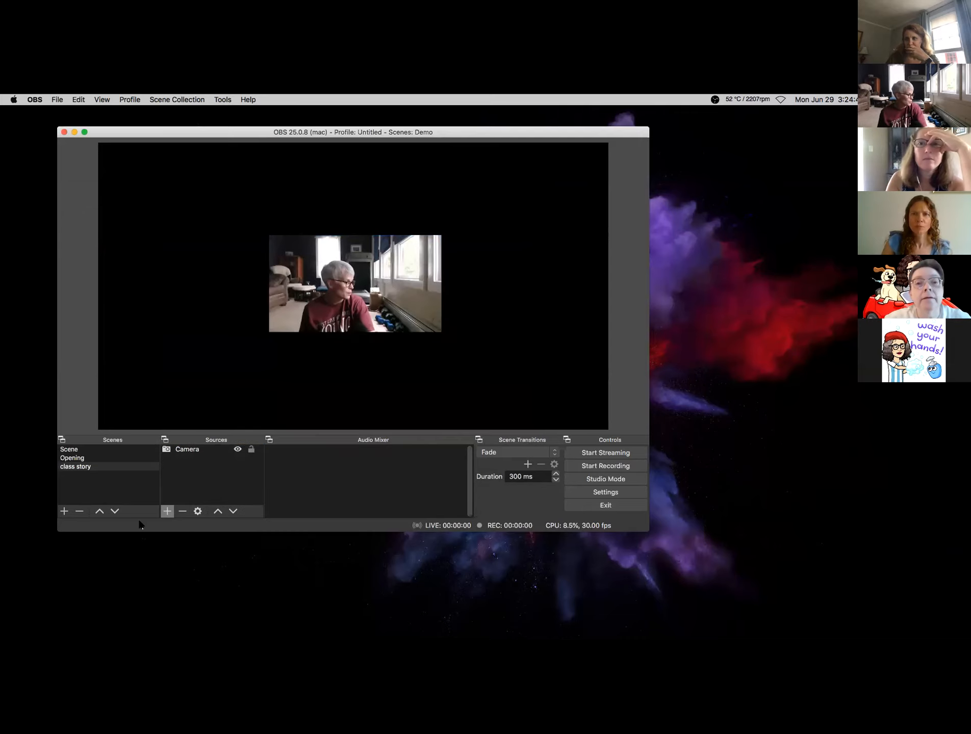
left_click(168, 511)
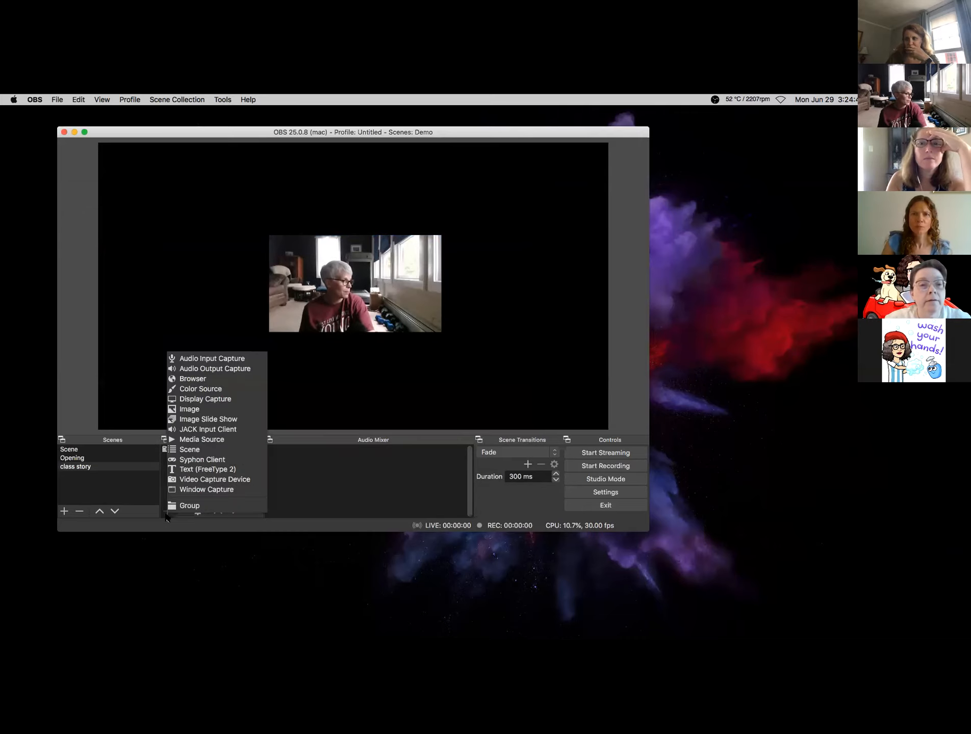
- Add an Audio Input Capture source named 'microphone' using the Blue Snowball device
left_click(224, 358)
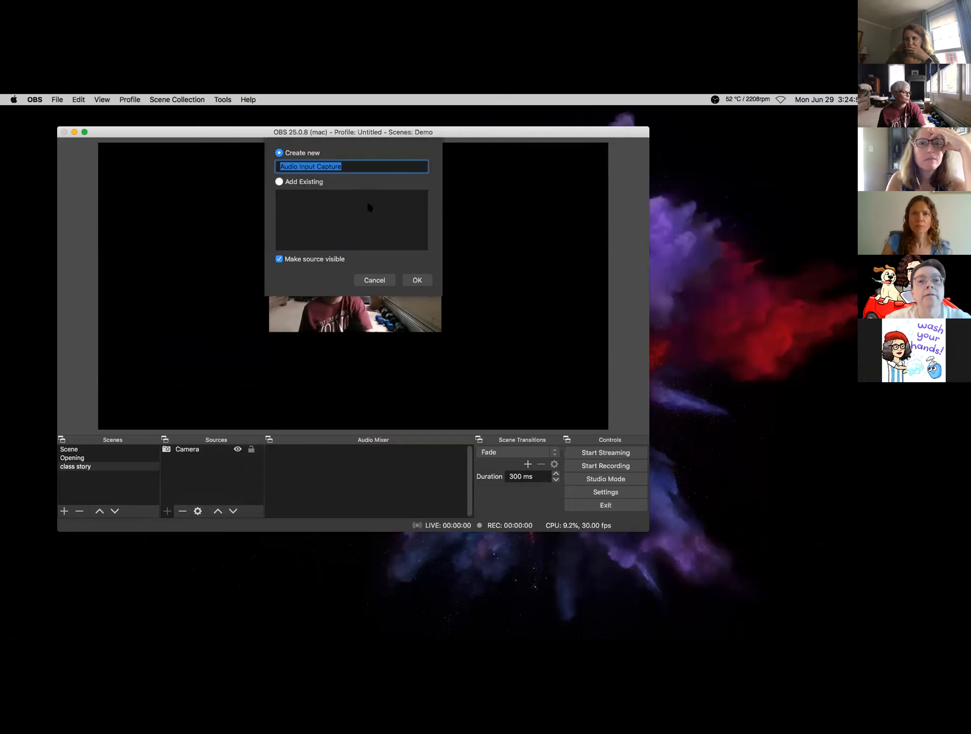
type("microphone")
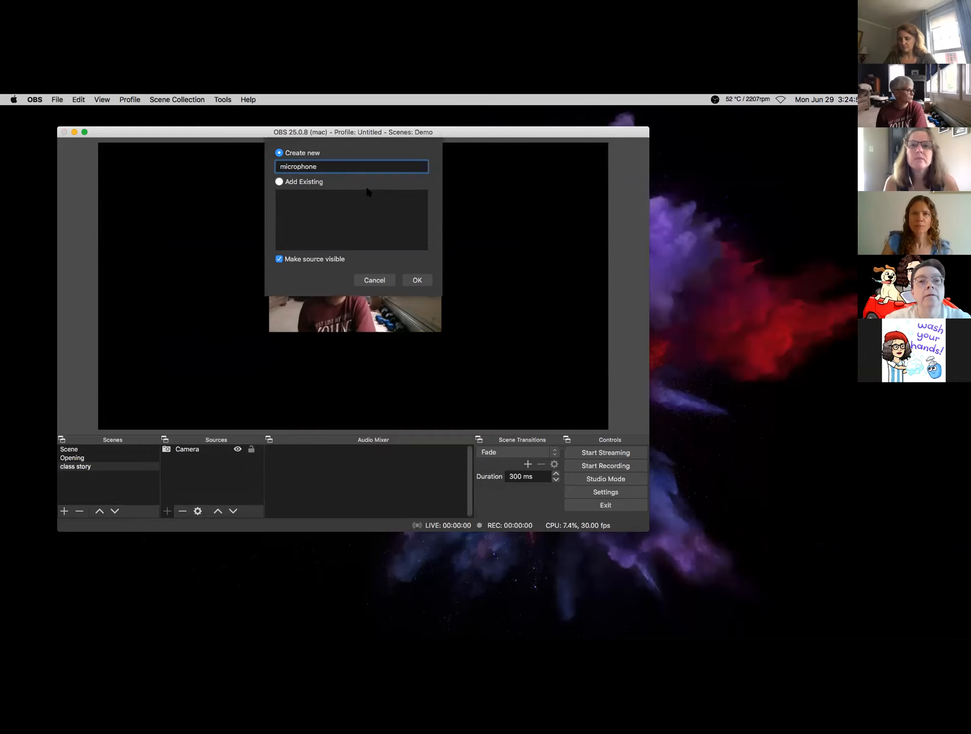
left_click(413, 280)
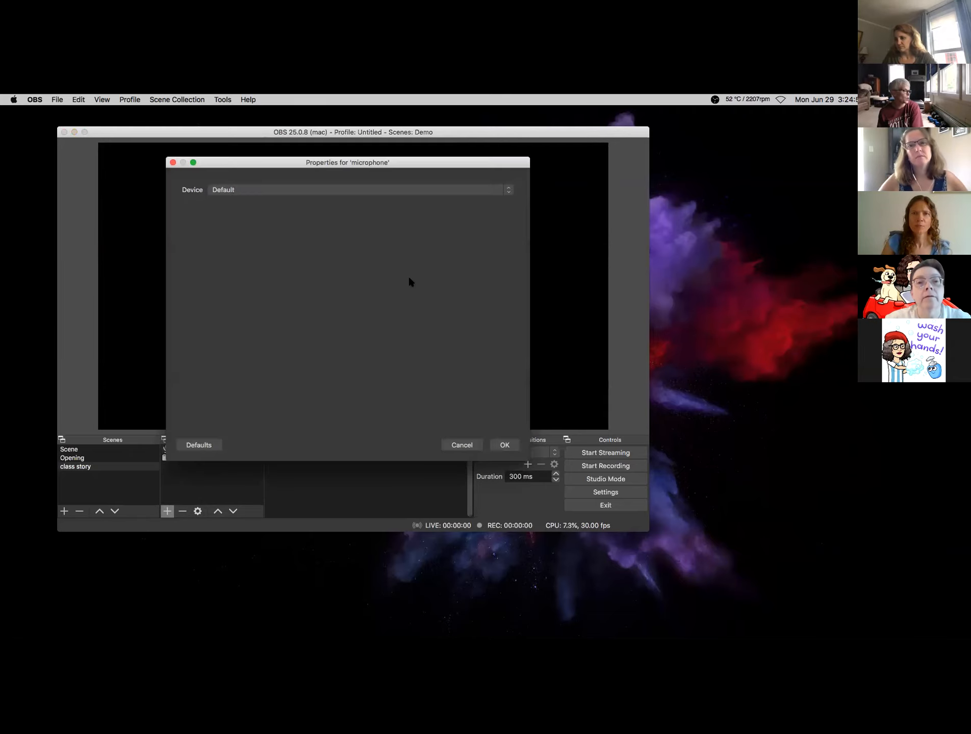
left_click(507, 194)
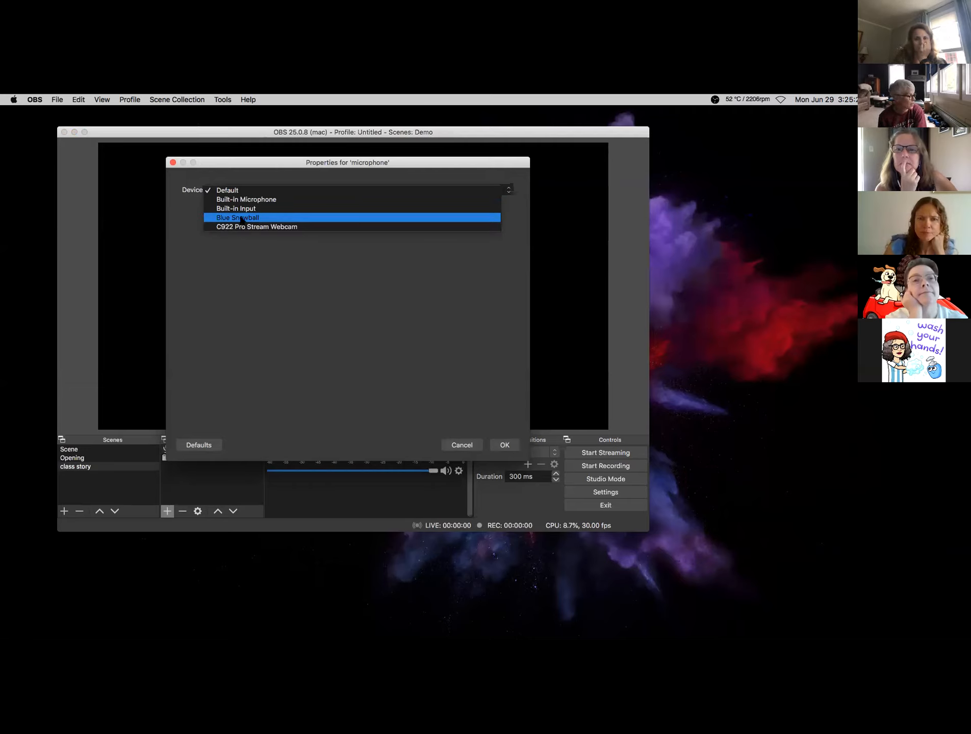
left_click(241, 218)
left_click(503, 445)
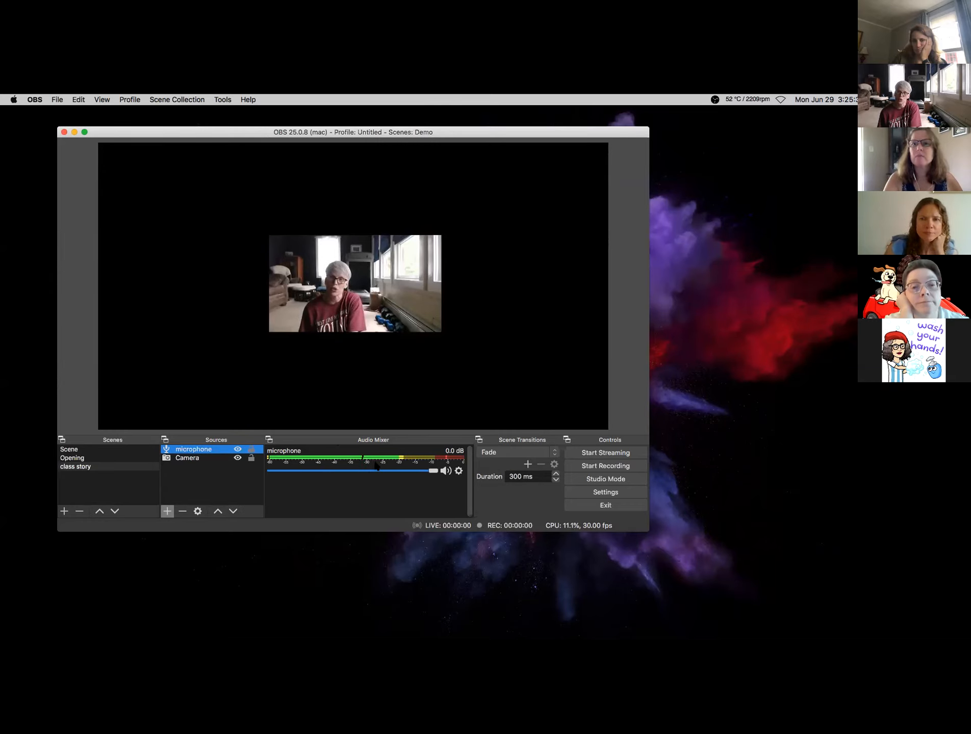
- Lower the microphone volume slightly and add an Audio Input Capture source using the Built-in Microphone
mouse_move(434, 472)
left_mouse_down()
mouse_move(303, 476)
mouse_move(437, 473)
left_mouse_up()
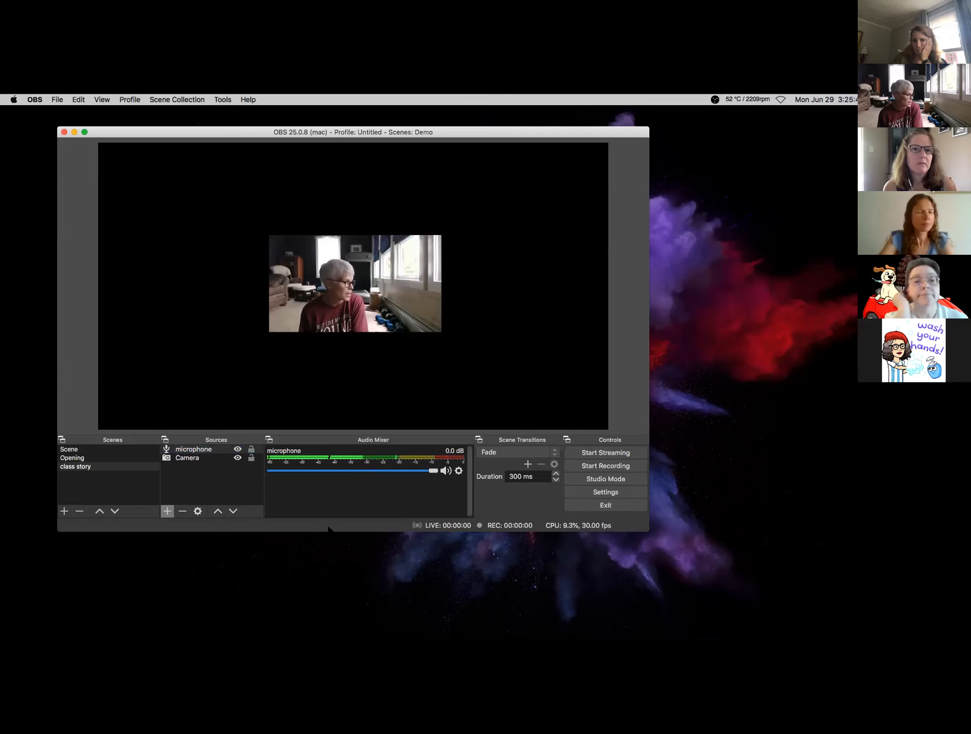
left_click(167, 512)
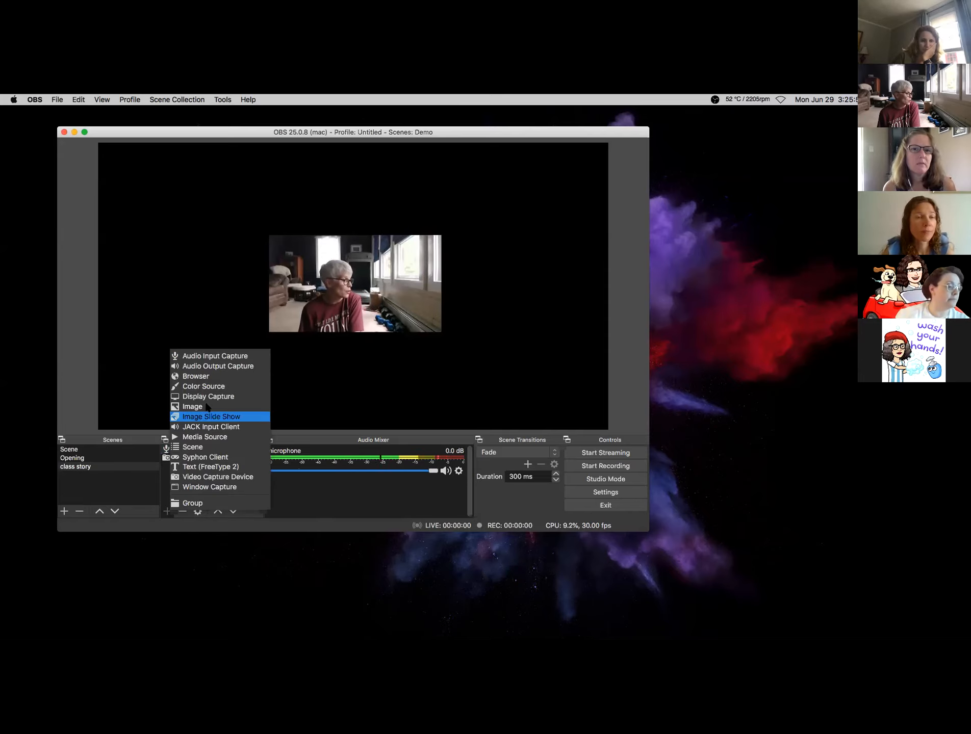
left_click(214, 357)
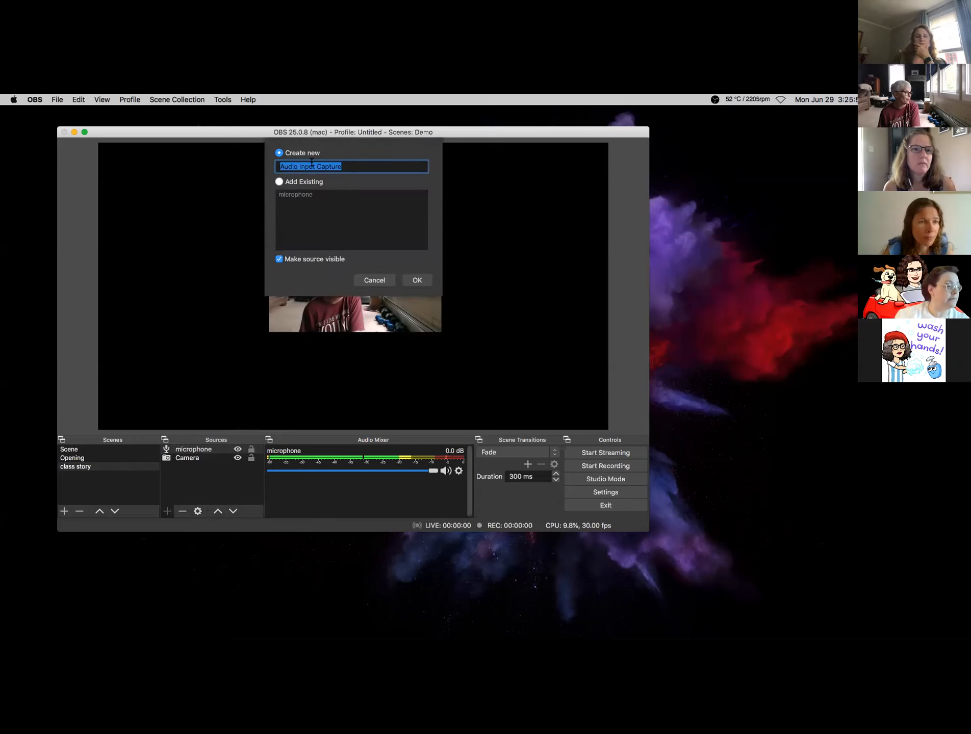
left_click(414, 279)
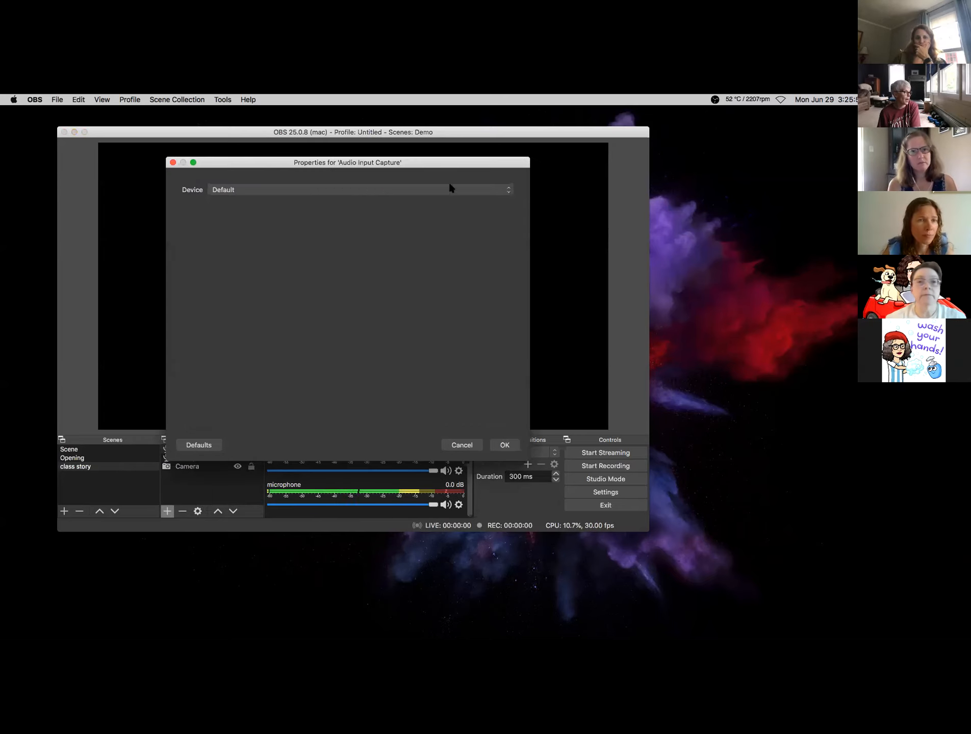
left_click(510, 190)
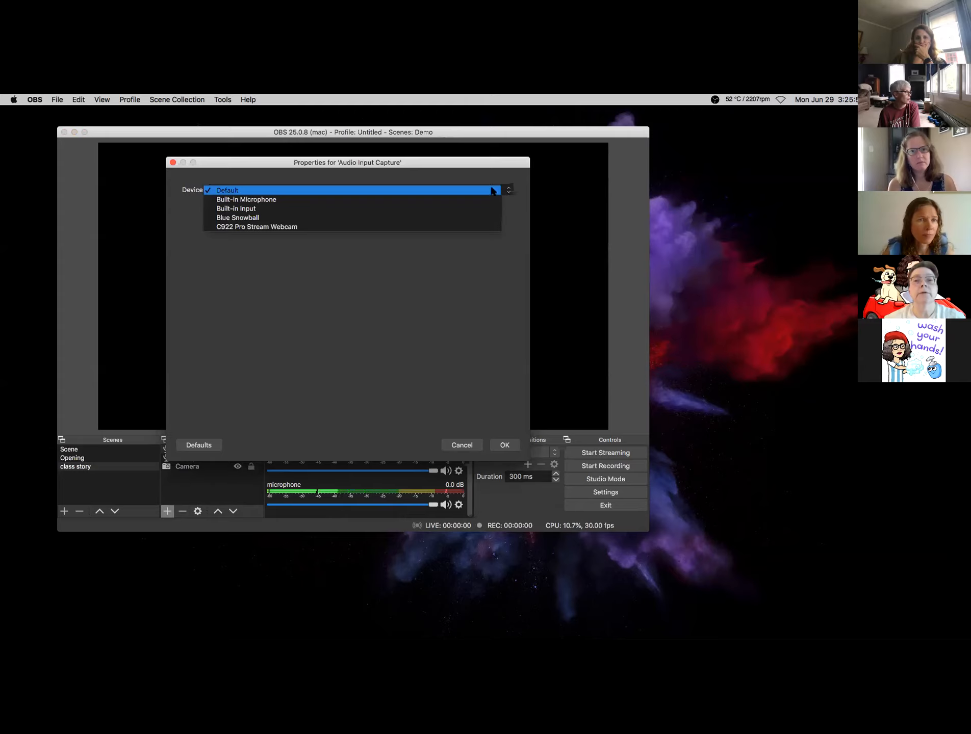
left_click(273, 200)
left_click(495, 443)
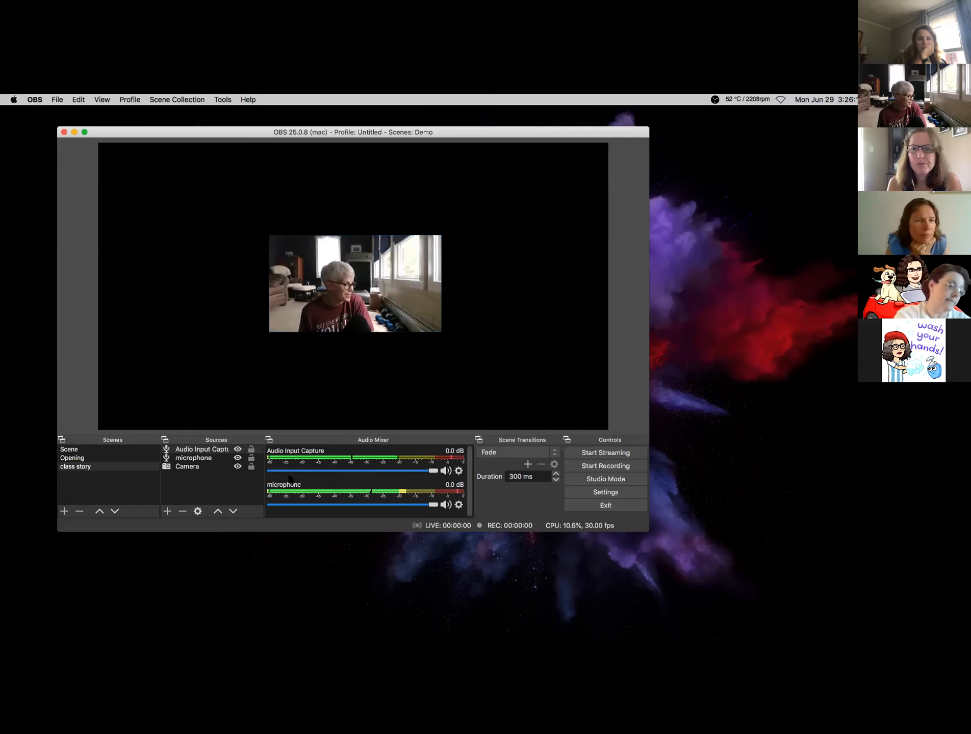
- Delete the Audio Input Capture source from the class story scene, confirming the removal
left_click(195, 452)
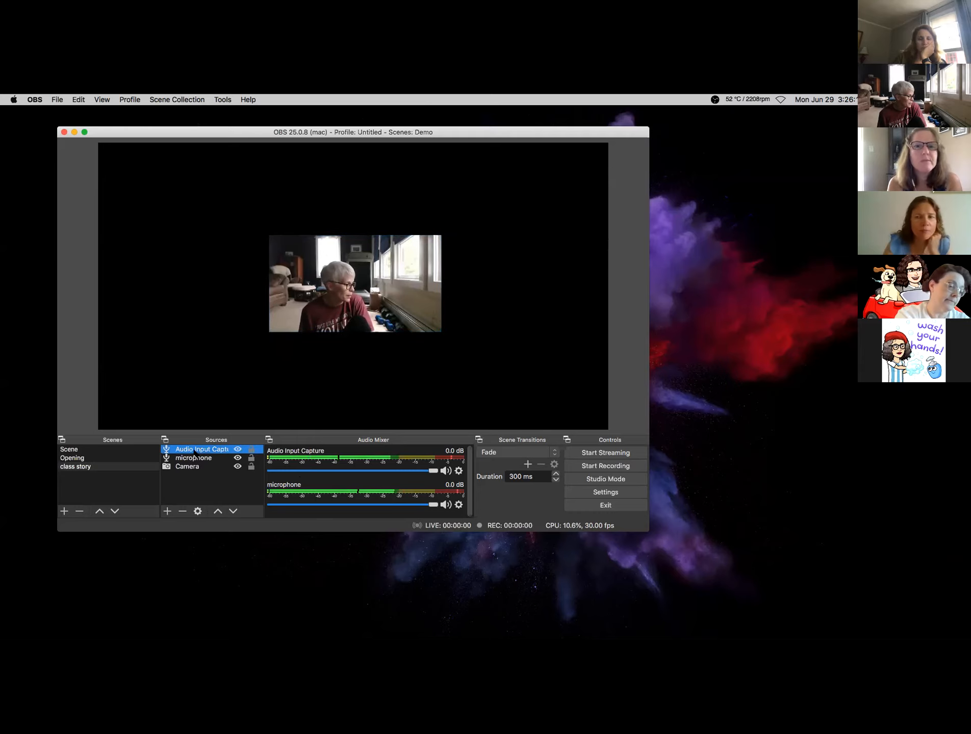
key("Delete")
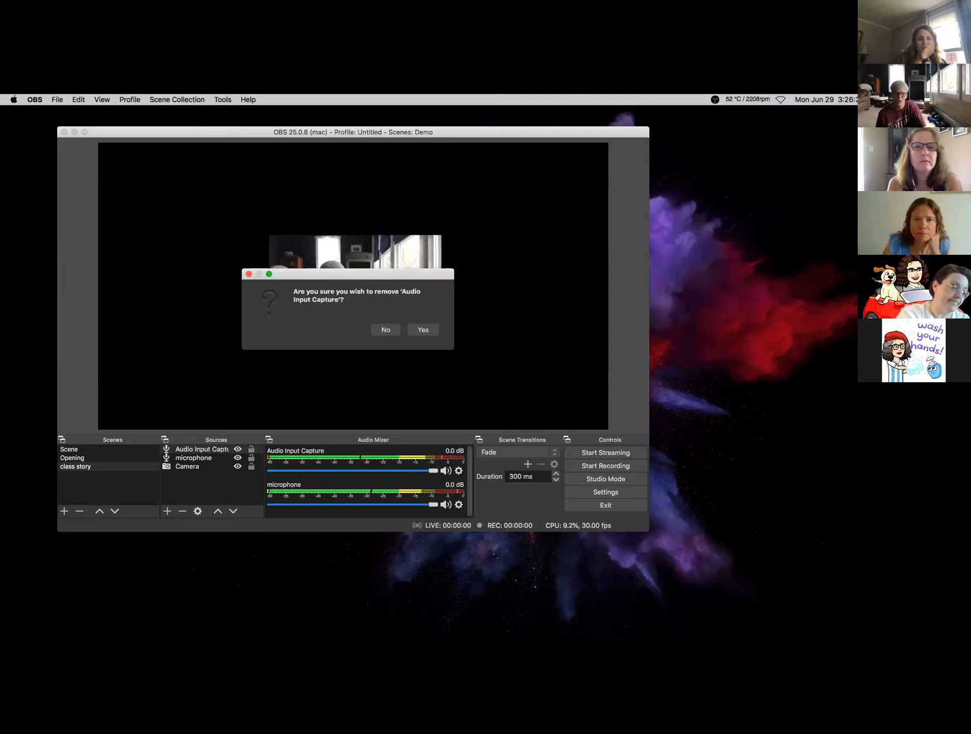
left_click(423, 330)
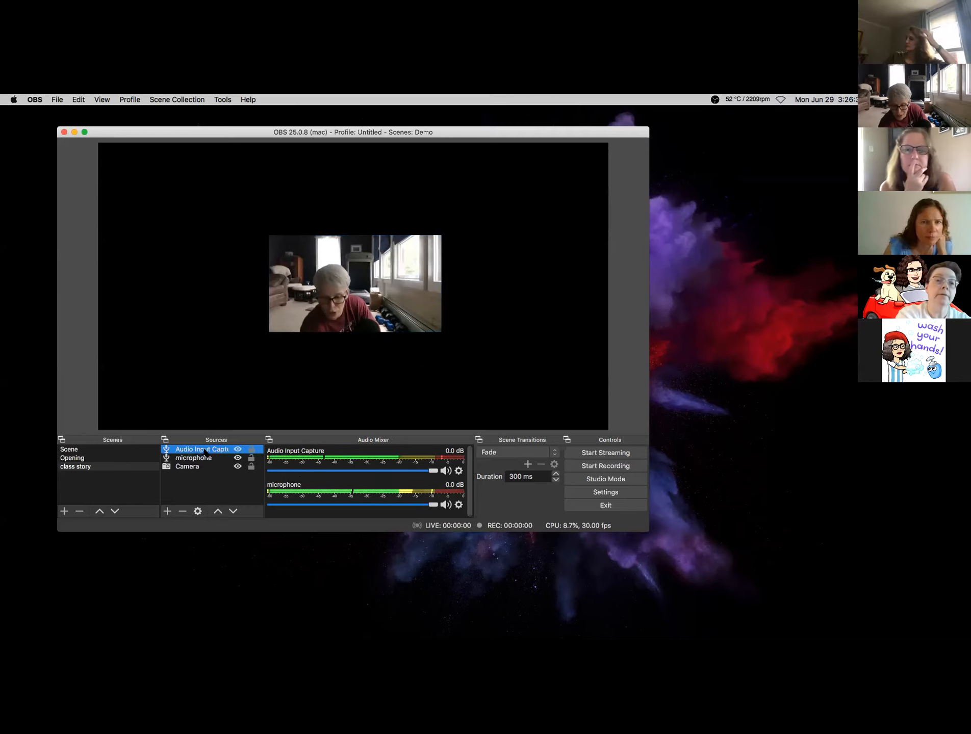
key("Delete")
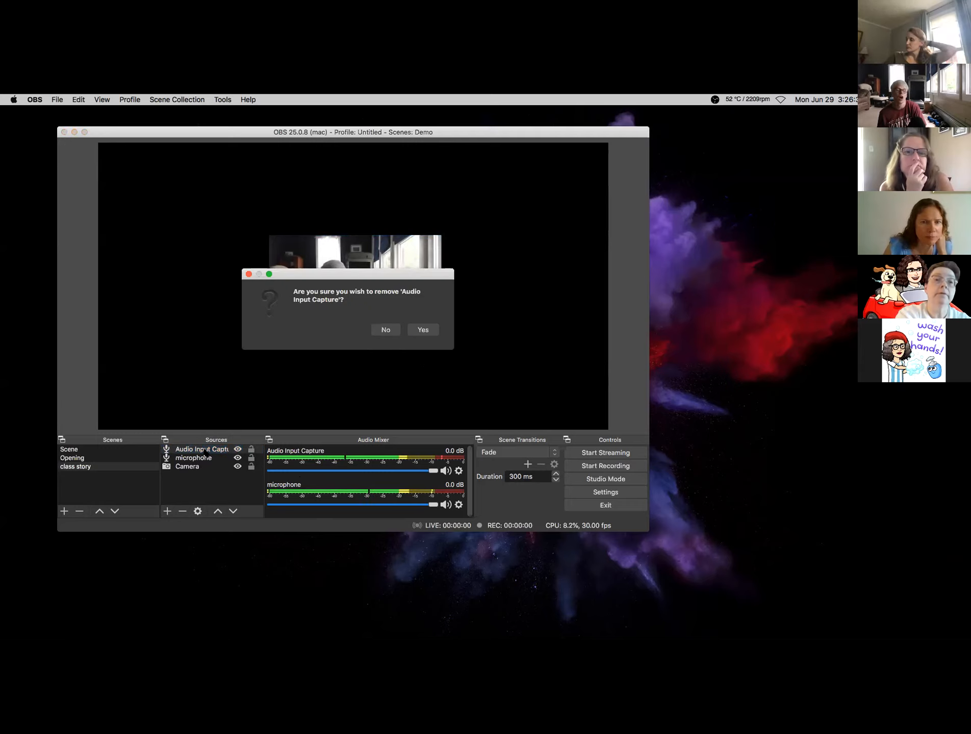
left_click(424, 330)
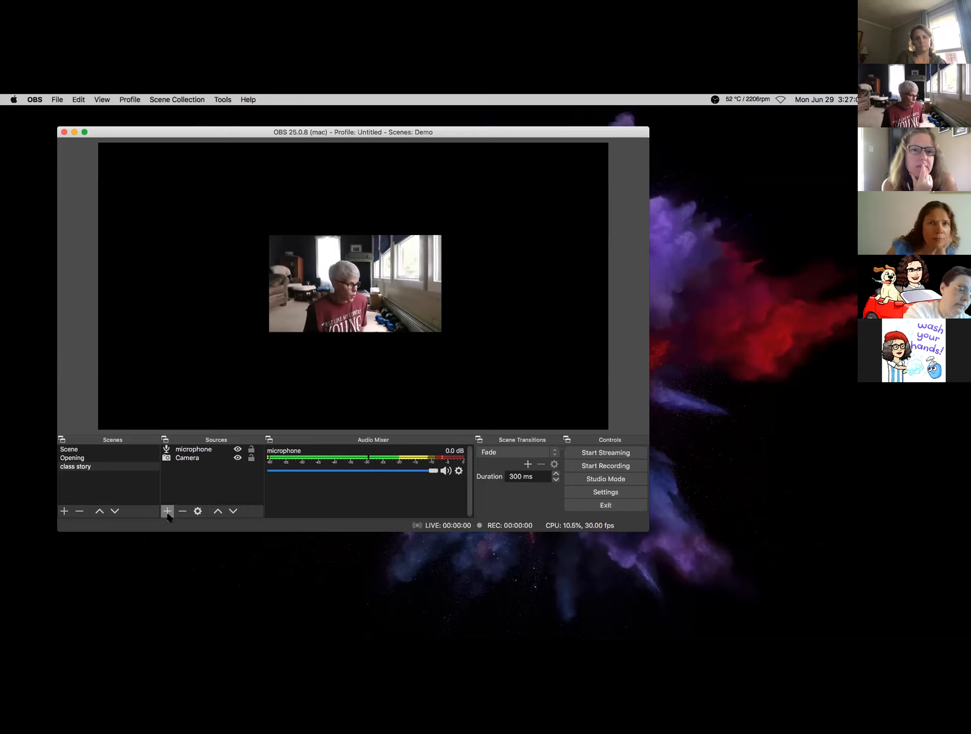
- Add a new image source named 'background 1'
left_click(166, 512)
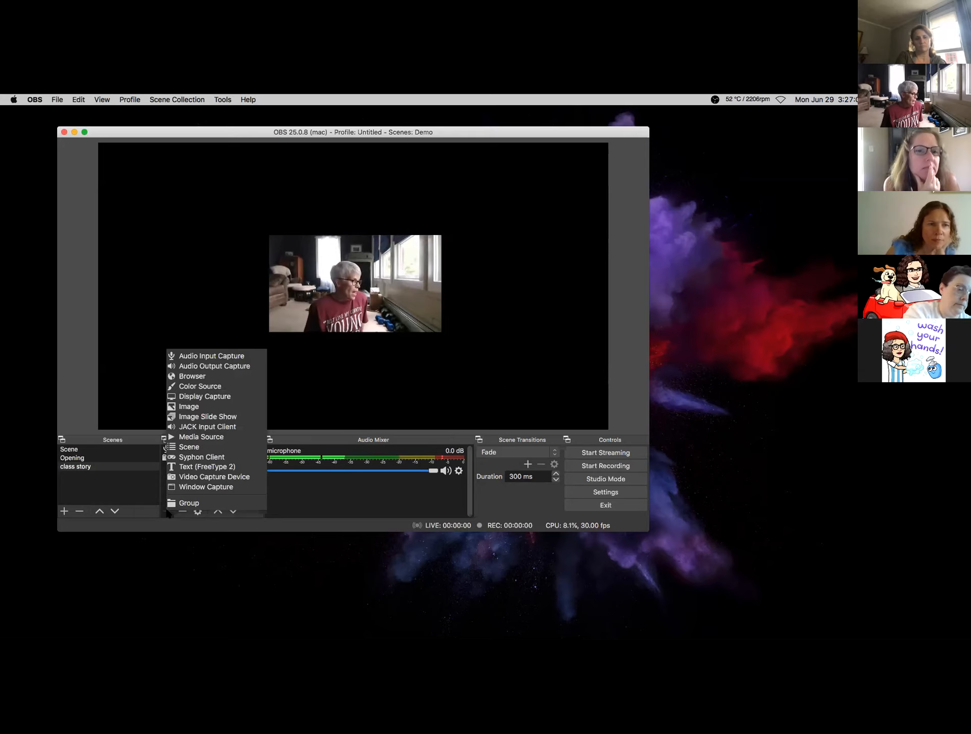
left_click(191, 407)
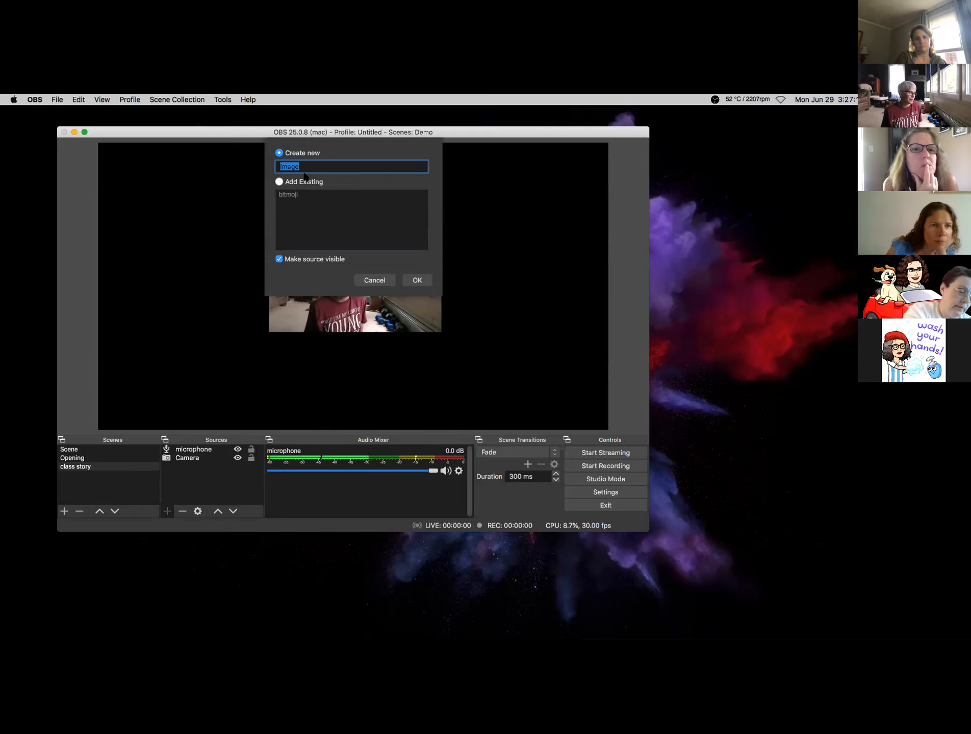
type("background")
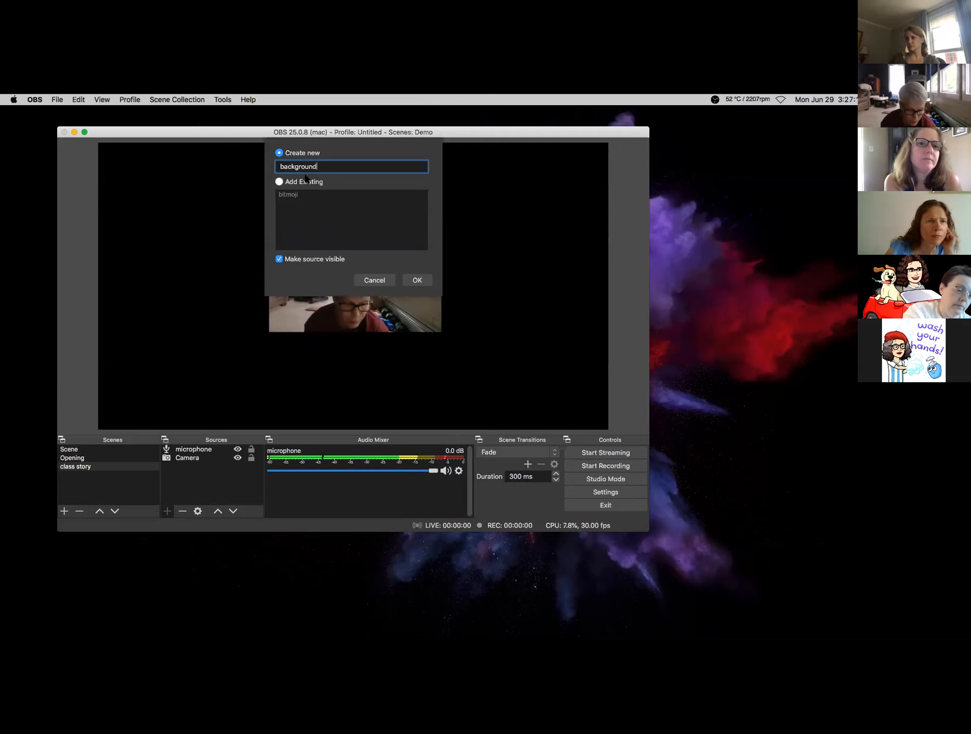
type(" 1")
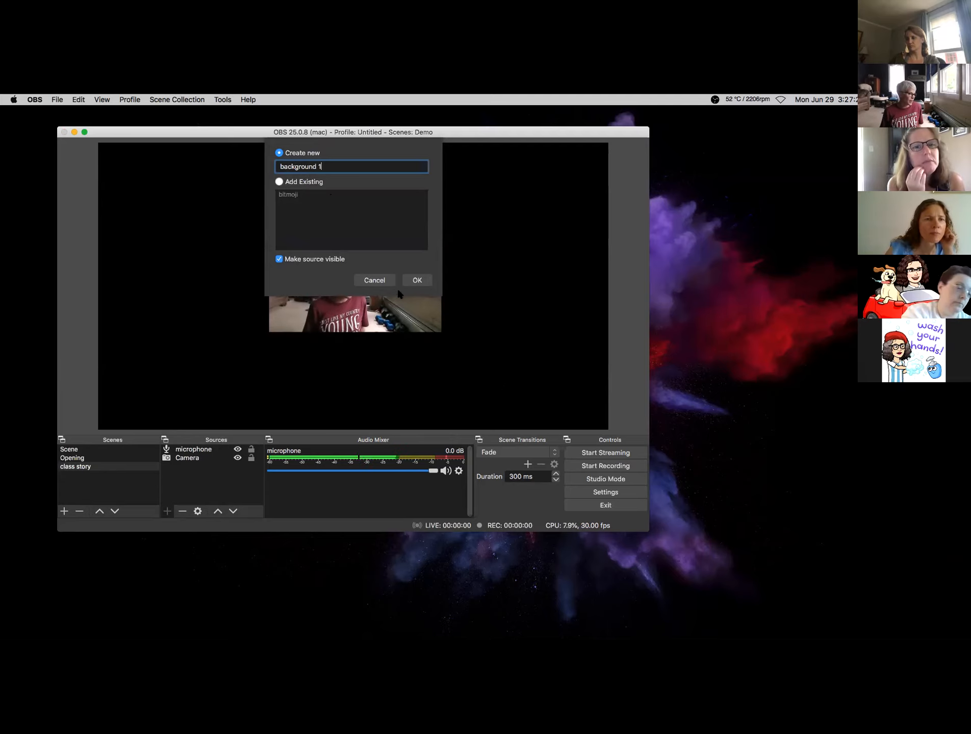
left_click(426, 283)
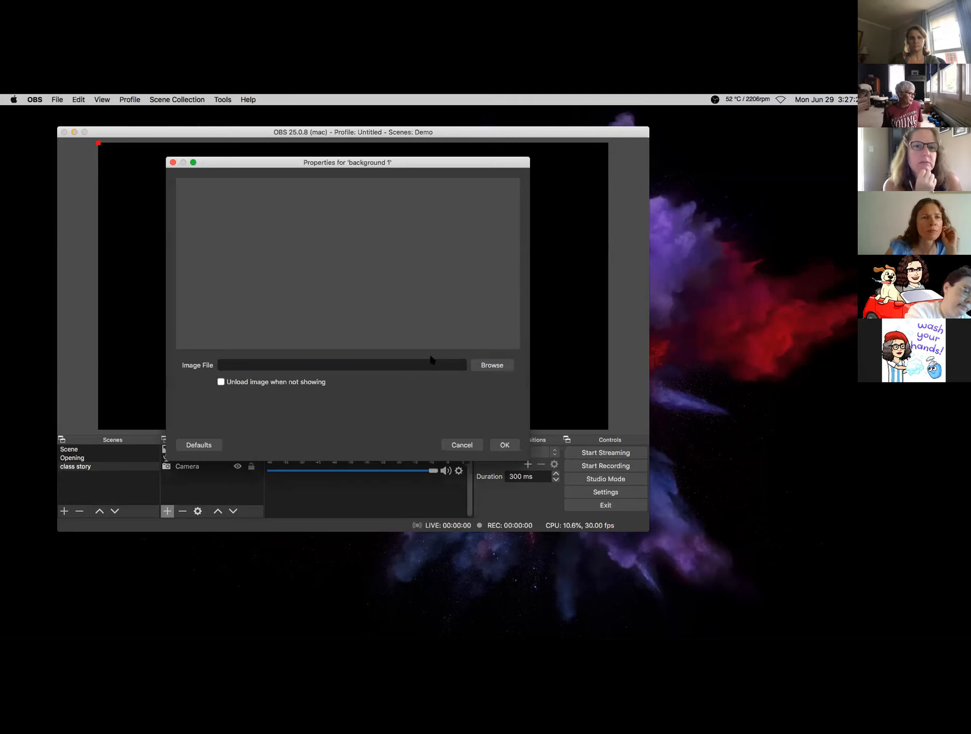
- Set its image file to the beach picture in Documents > BACKGROUNDS
left_click(493, 367)
left_click(492, 366)
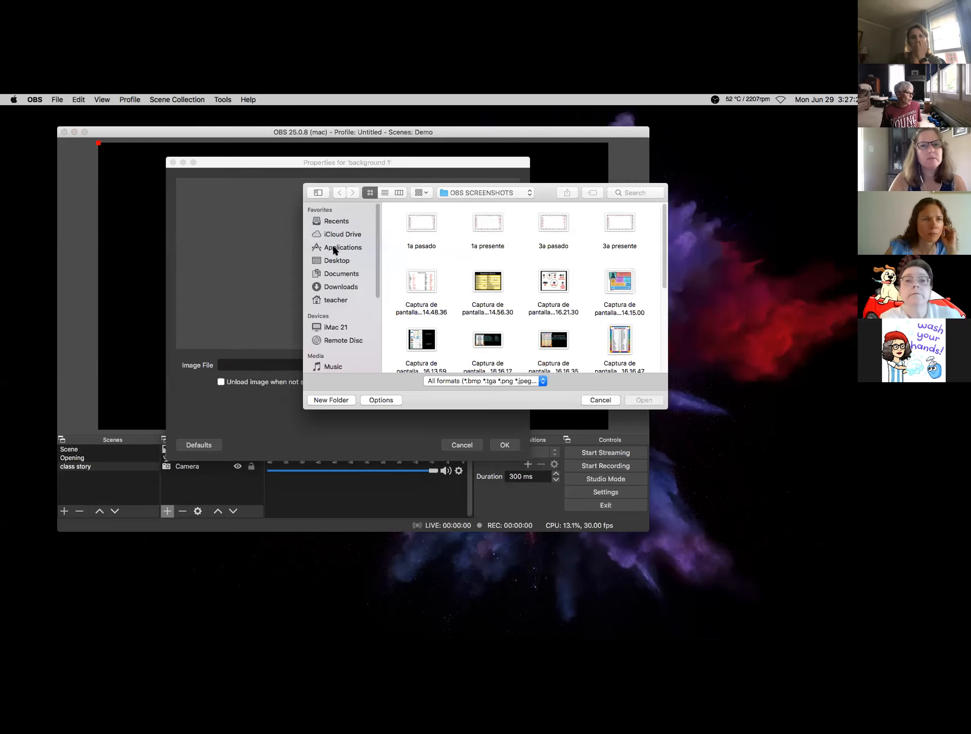
left_click(342, 275)
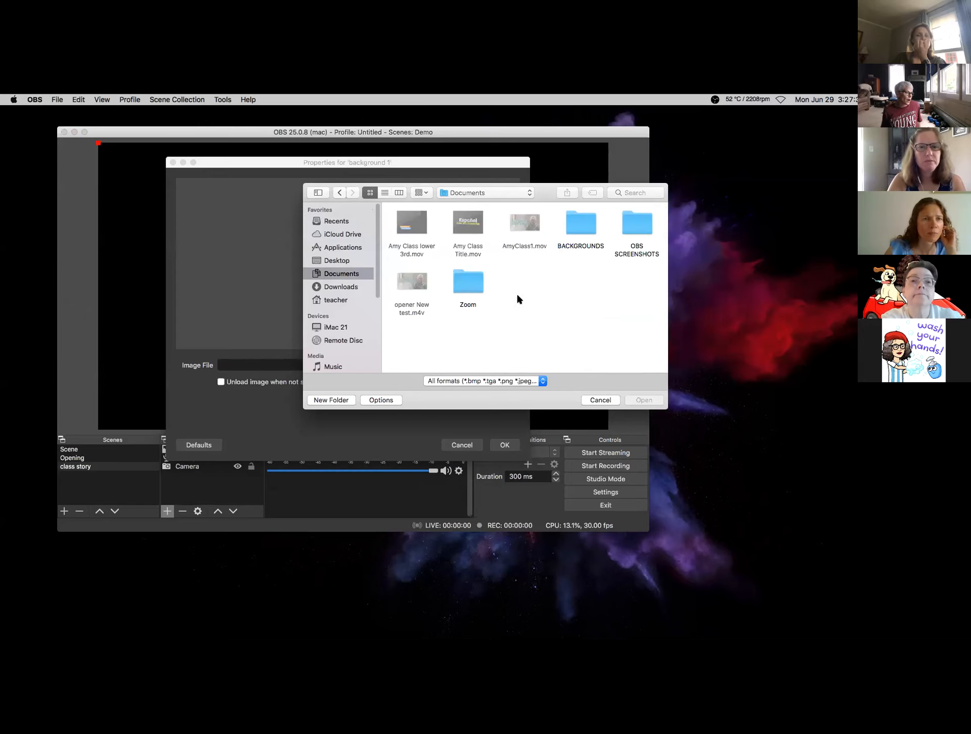
double_click(582, 229)
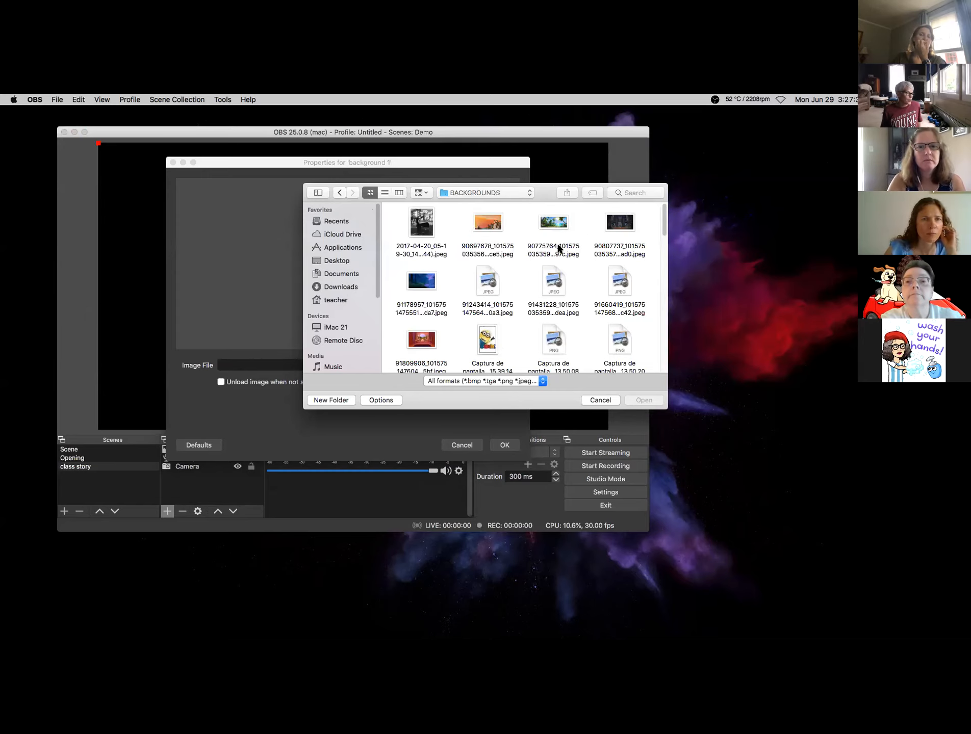
double_click(553, 223)
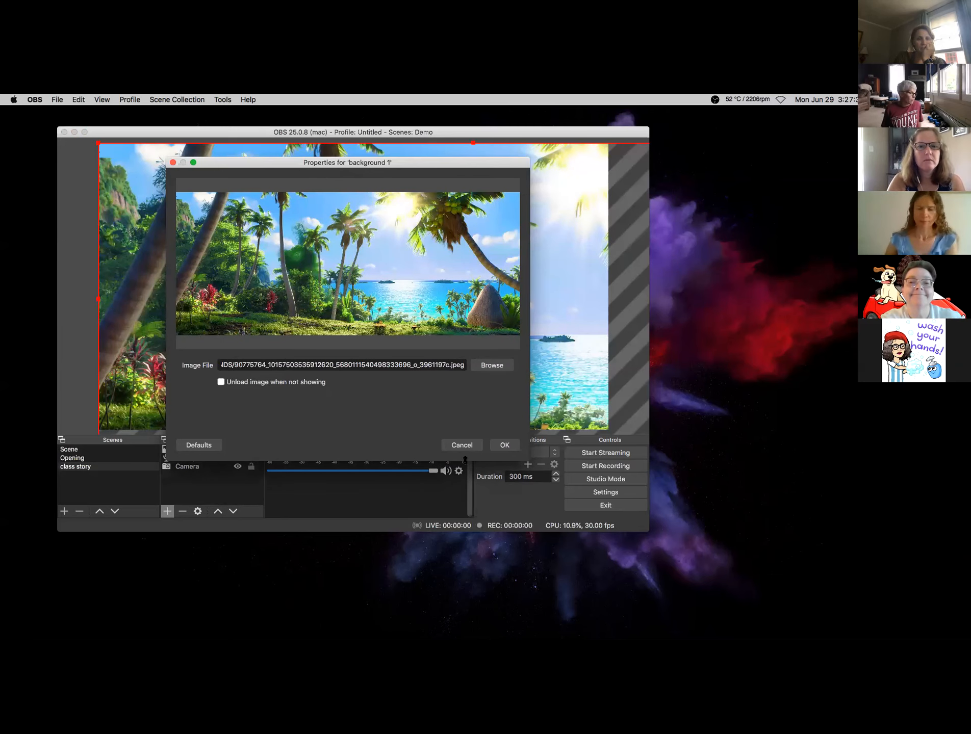
- Apply the beach image, then resize and align it to span the full canvas width
left_click(504, 446)
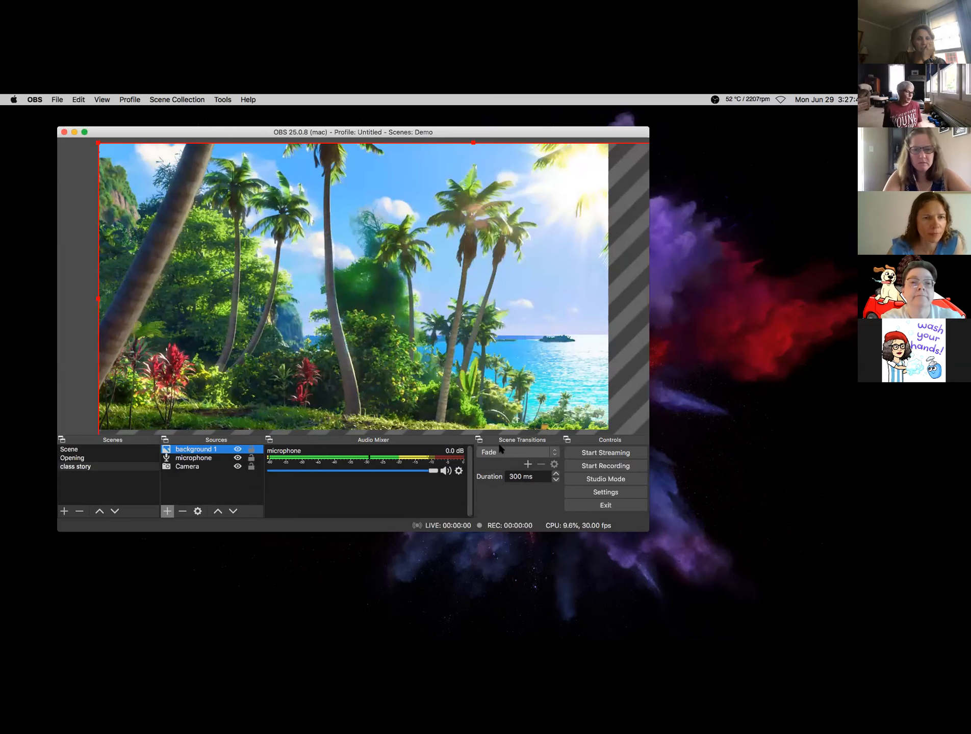
left_click_drag(99, 142, 159, 217)
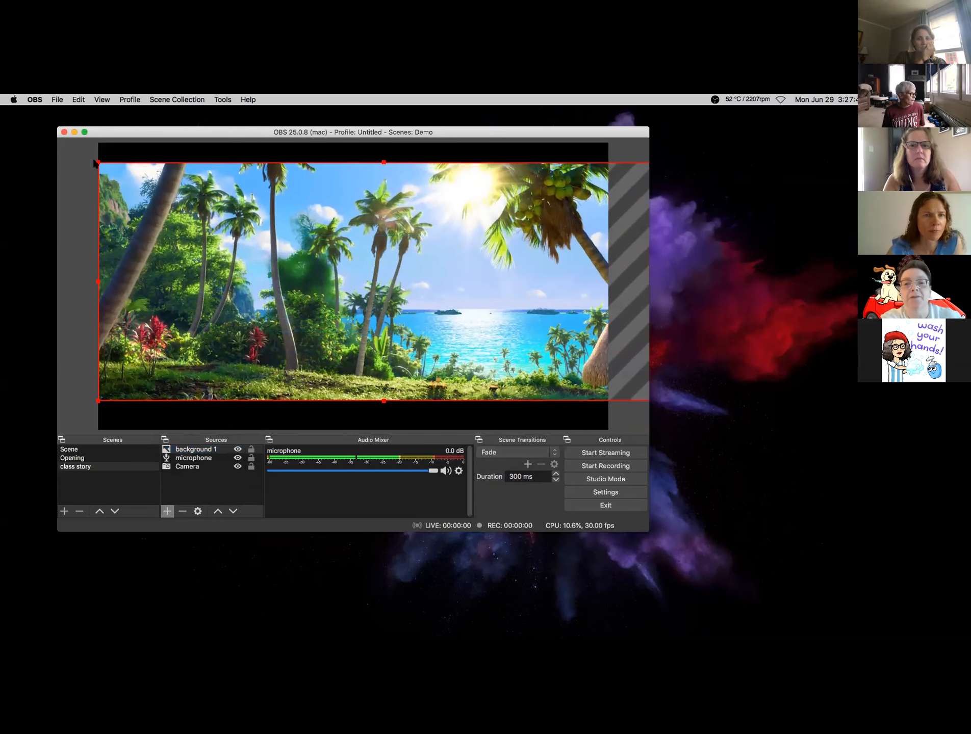
left_click_drag(99, 164, 169, 192)
left_click_drag(223, 253, 146, 245)
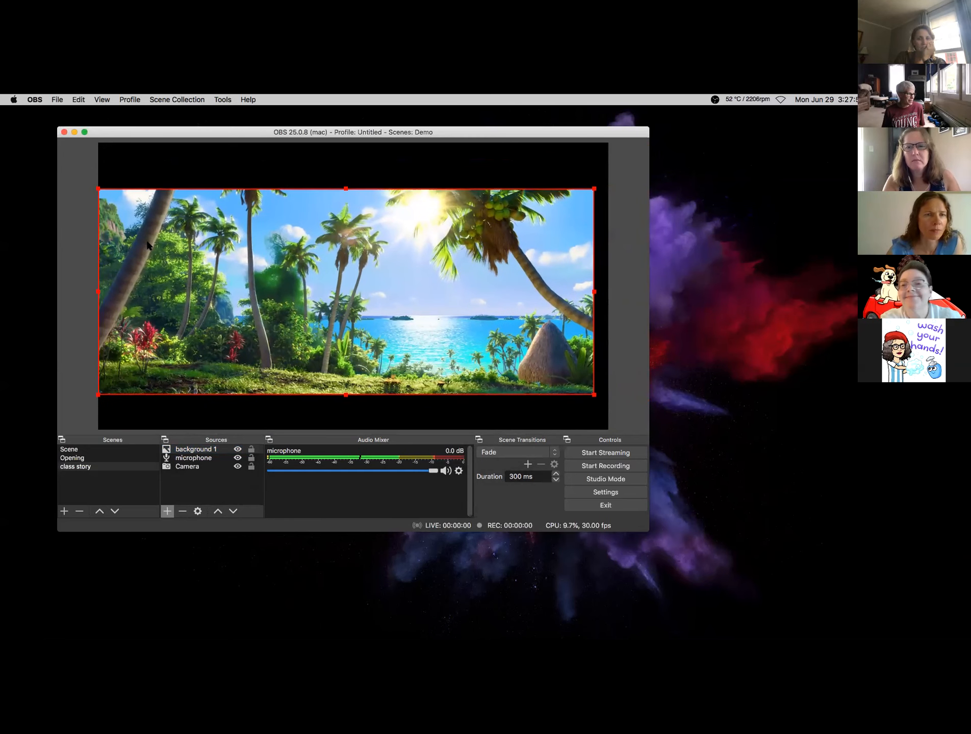
left_click_drag(594, 395, 608, 401)
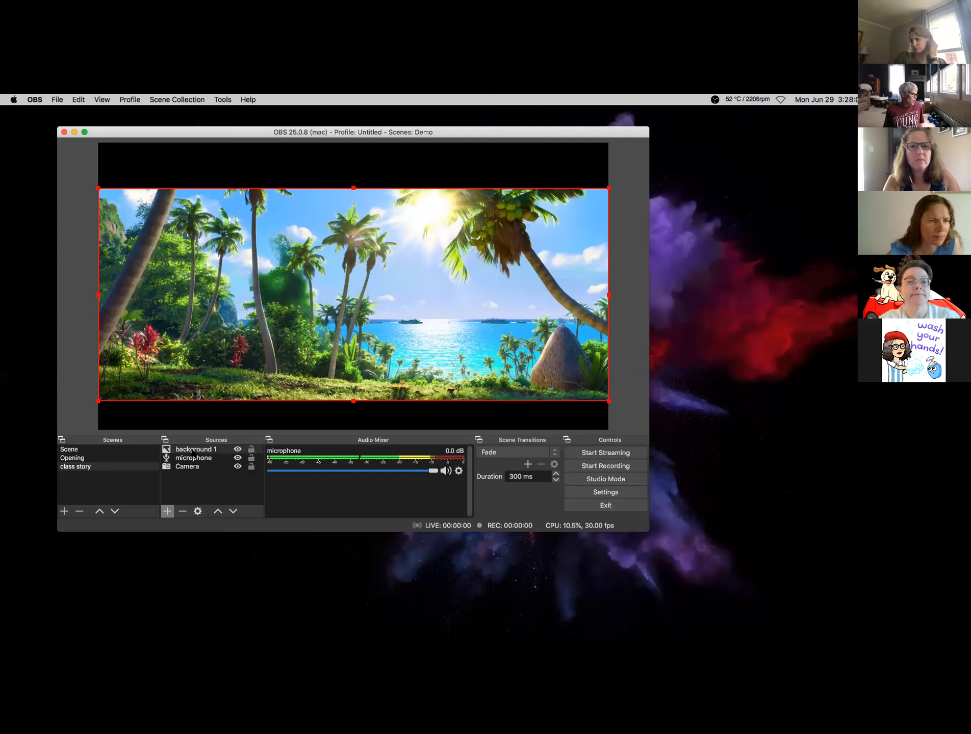
- Move background 1 below microphone and Camera to the top of Sources, then deselect
left_click_drag(192, 451, 196, 466)
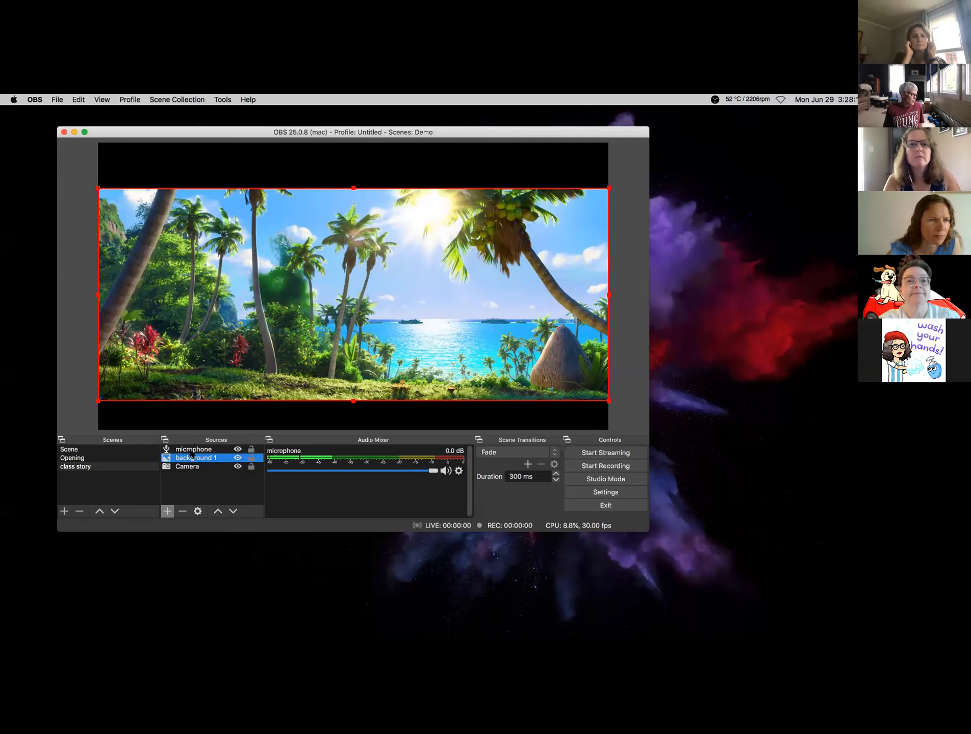
left_click(188, 468)
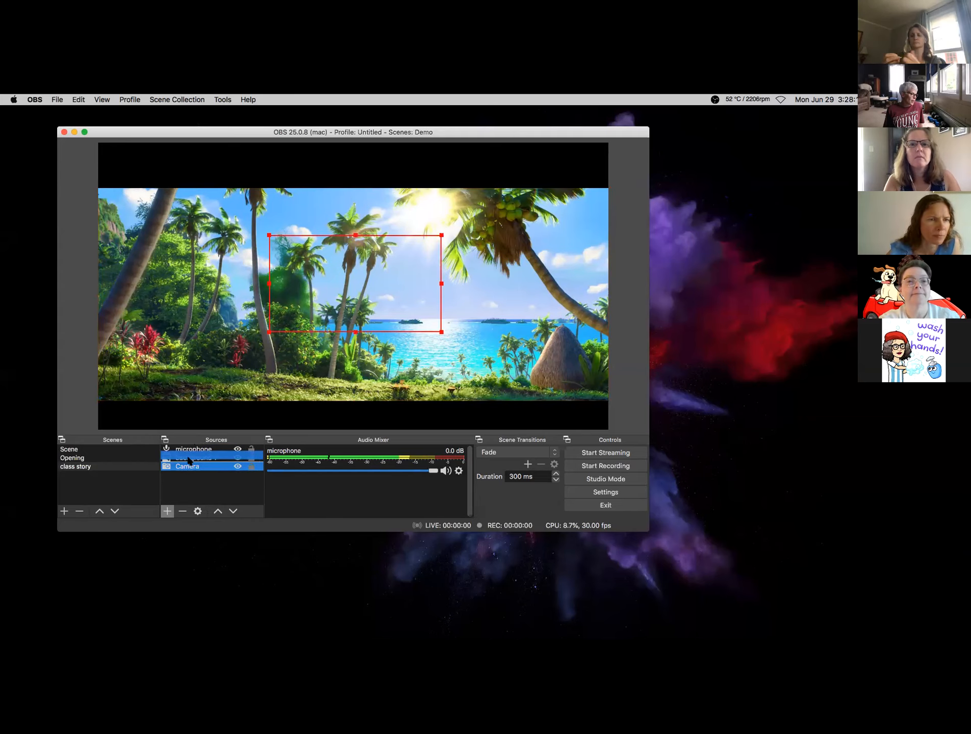
left_click_drag(188, 473, 190, 449)
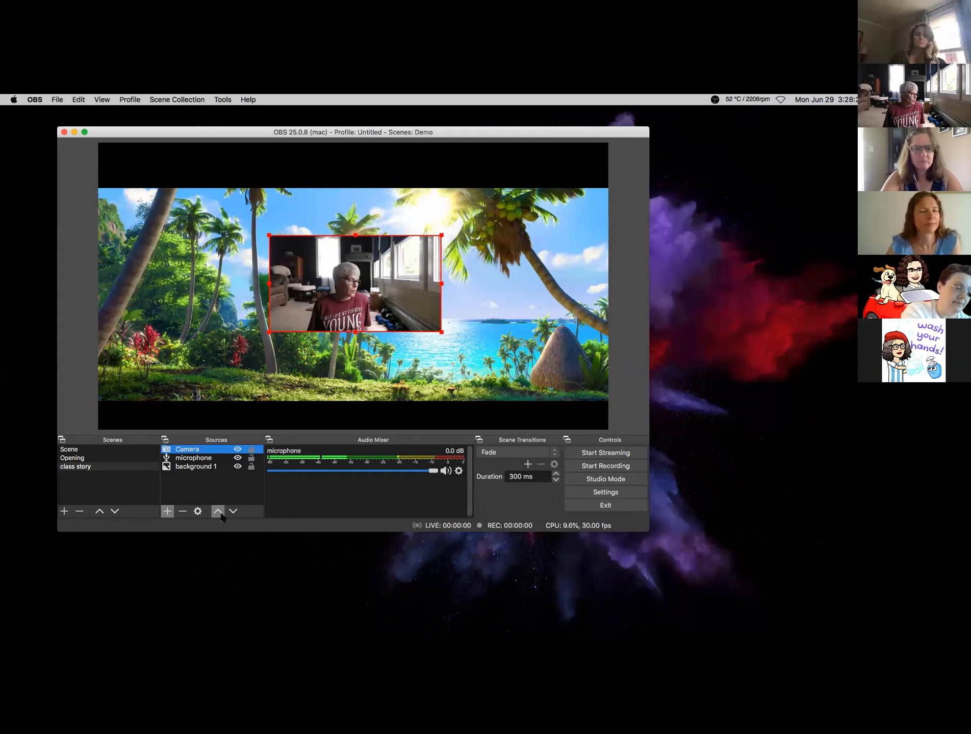
left_click(198, 473)
left_click(196, 459, "shift")
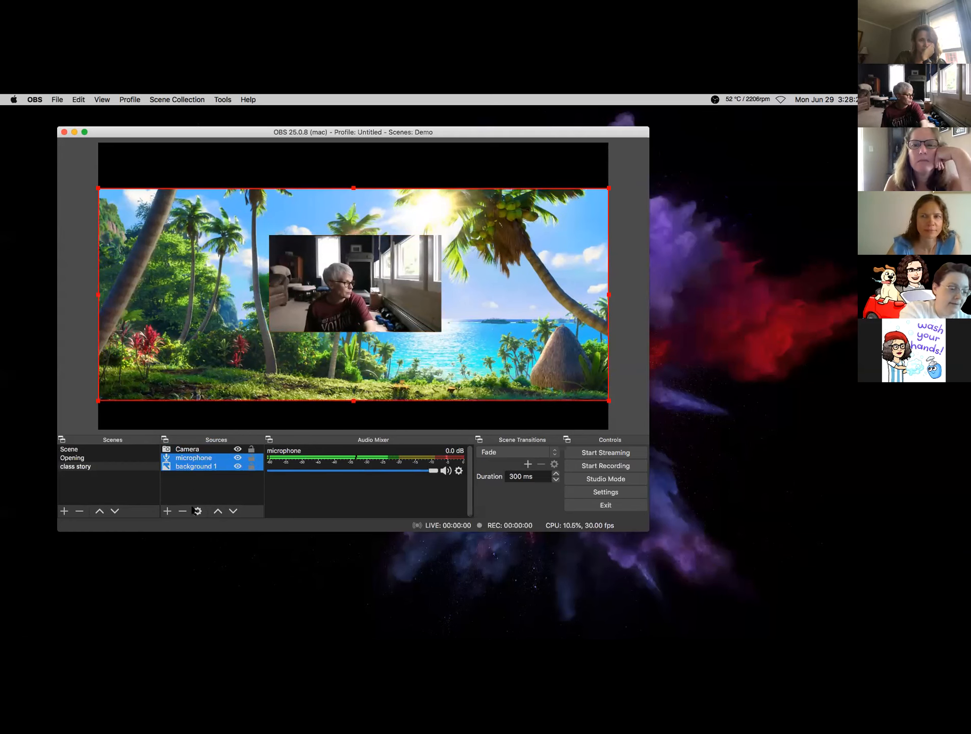
left_click(210, 485)
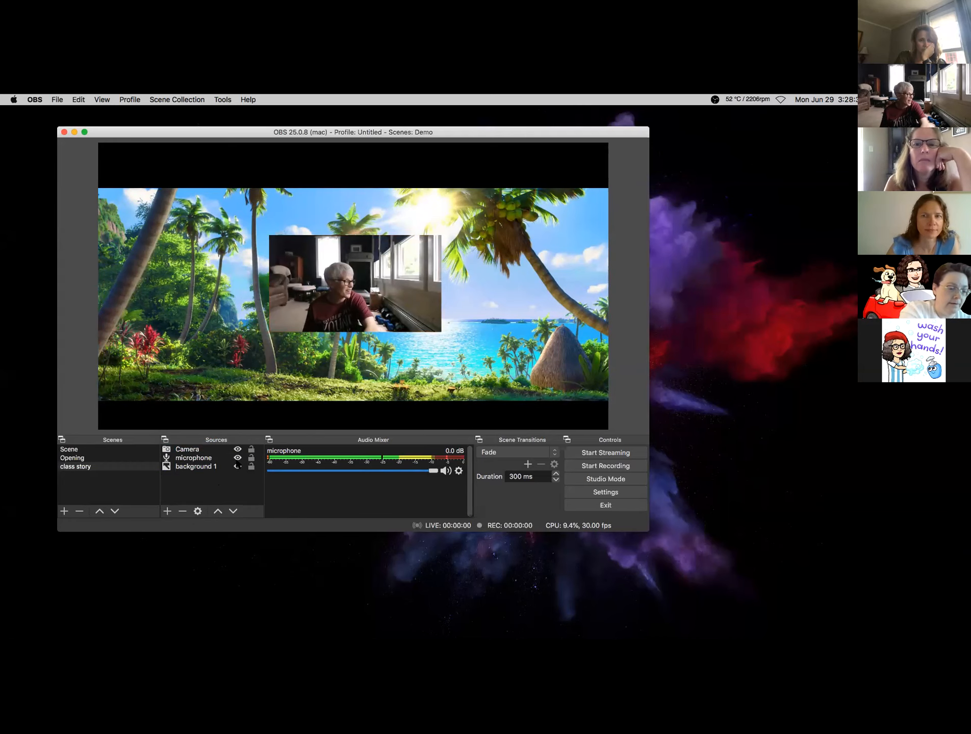
- Start a new image source and name it 'help'
left_click(168, 513)
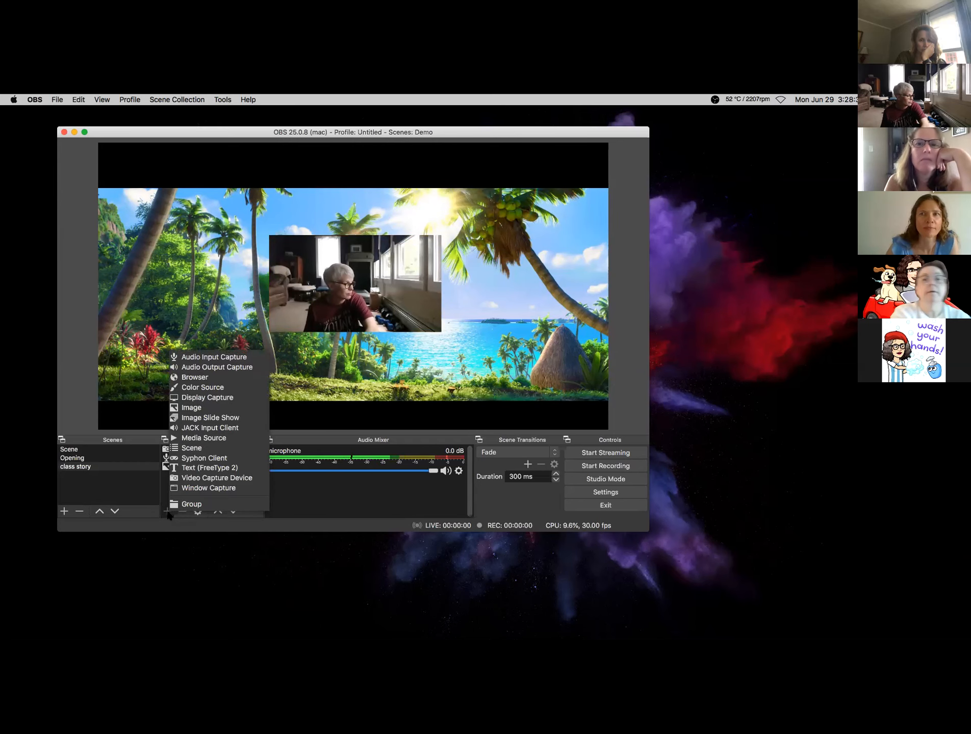
left_click(198, 408)
type("help")
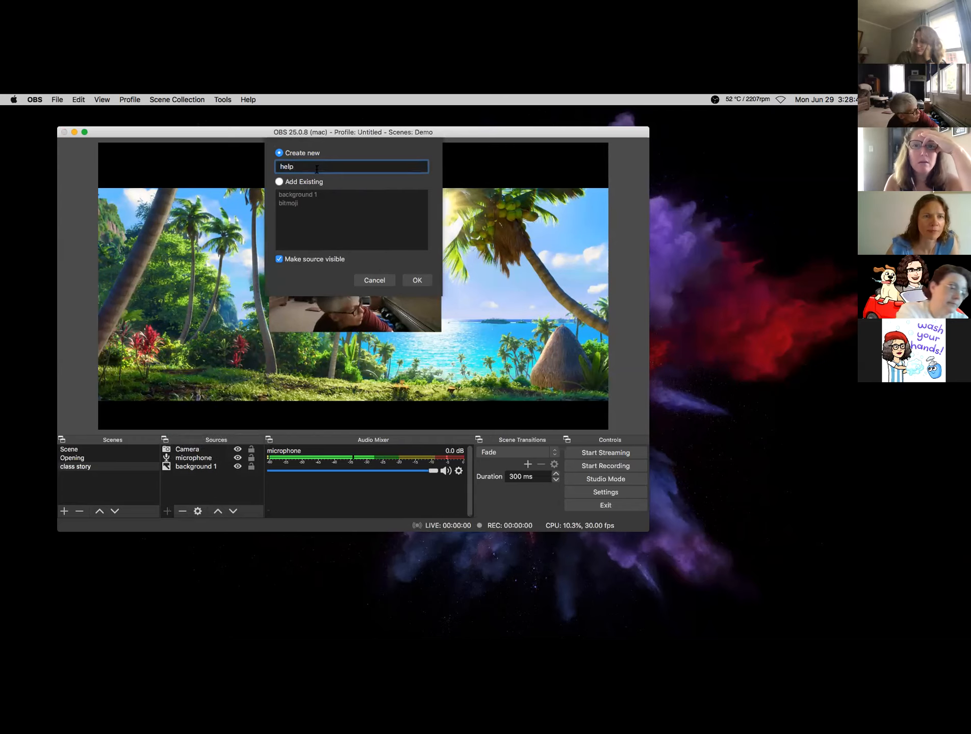
key("Return")
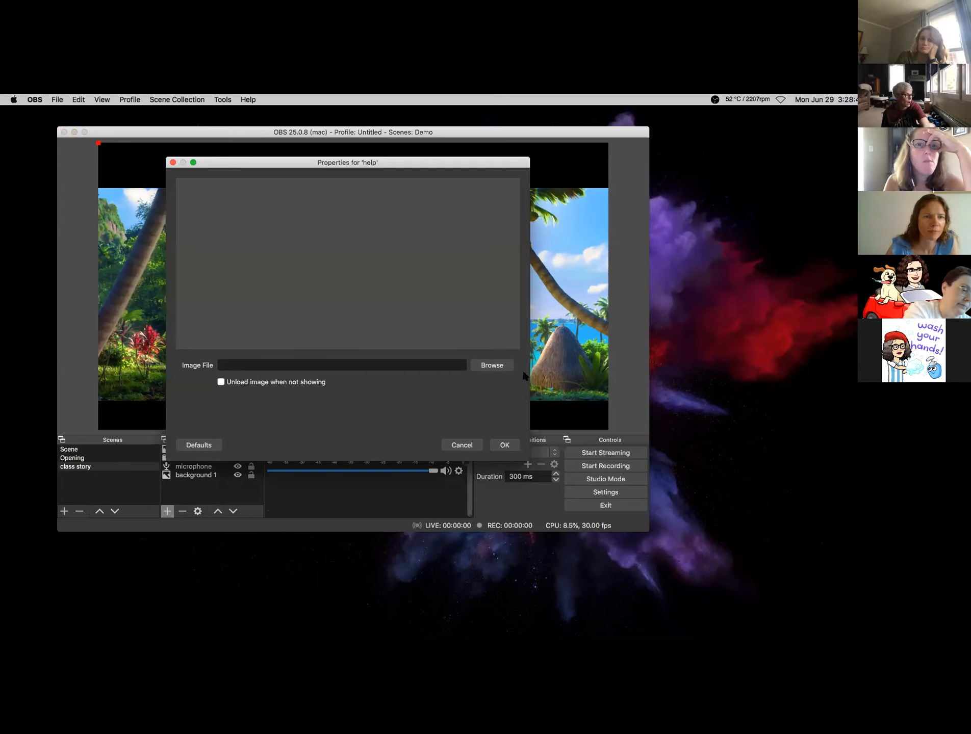
- Load the vocabulary screenshot from Documents > OBS SCREENSHOTS as the help image
left_click(483, 368)
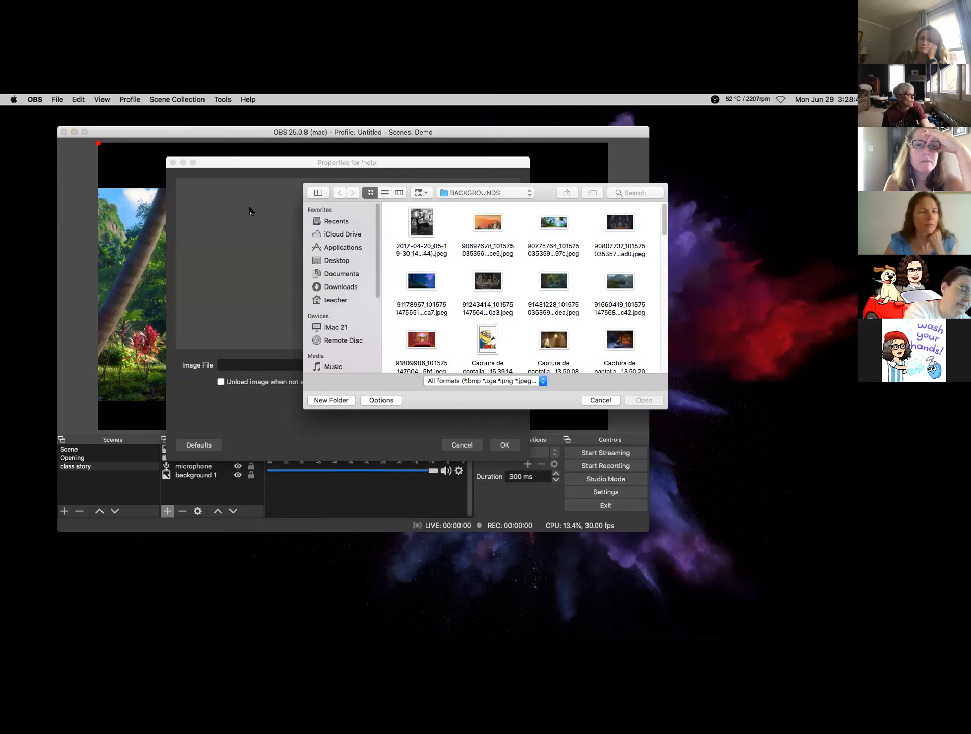
left_click(339, 275)
double_click(636, 224)
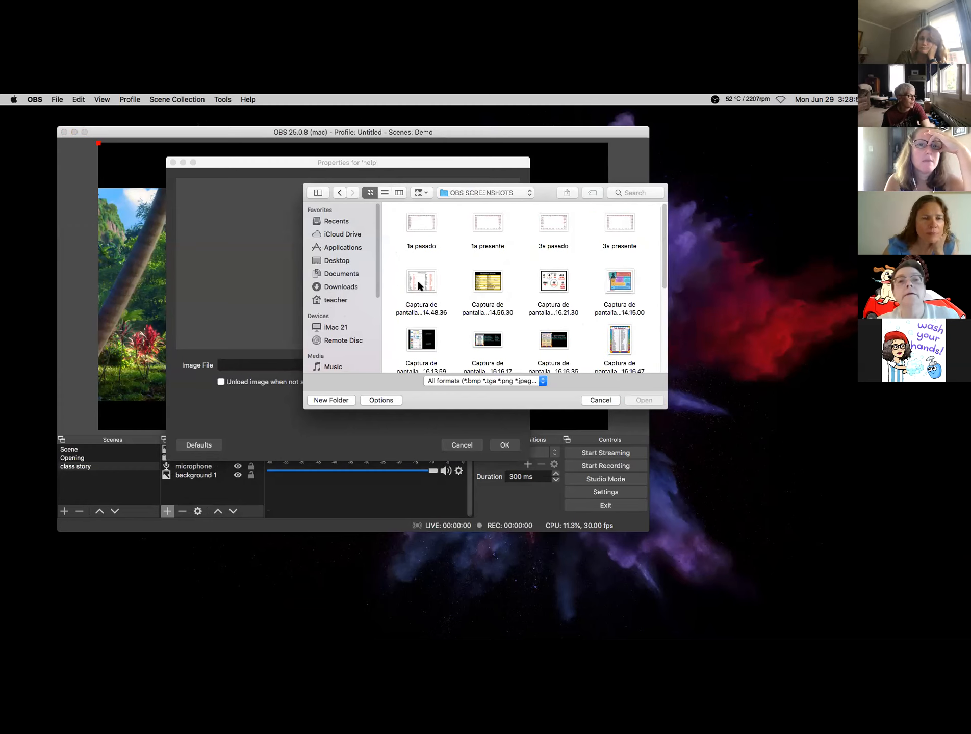
left_click(418, 283)
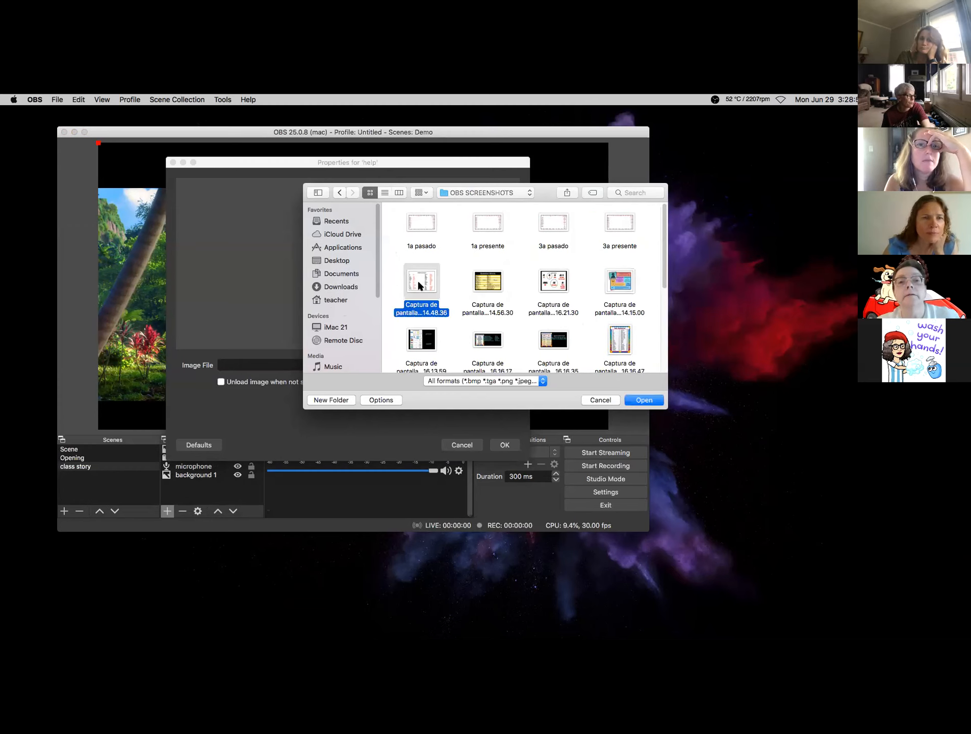
double_click(608, 278)
left_click(504, 445)
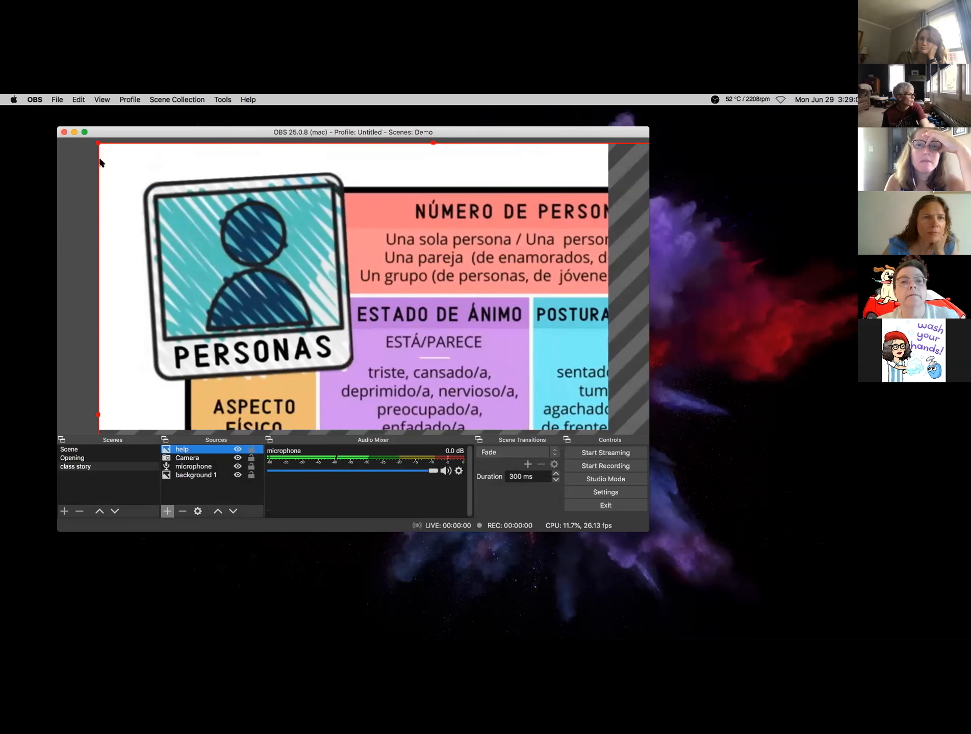
- Shrink the Personas chart into the top-left and snap the webcam to the bottom-right corner
left_click_drag(99, 144, 384, 340)
left_click_drag(514, 405, 236, 202)
left_click_drag(362, 278, 528, 374)
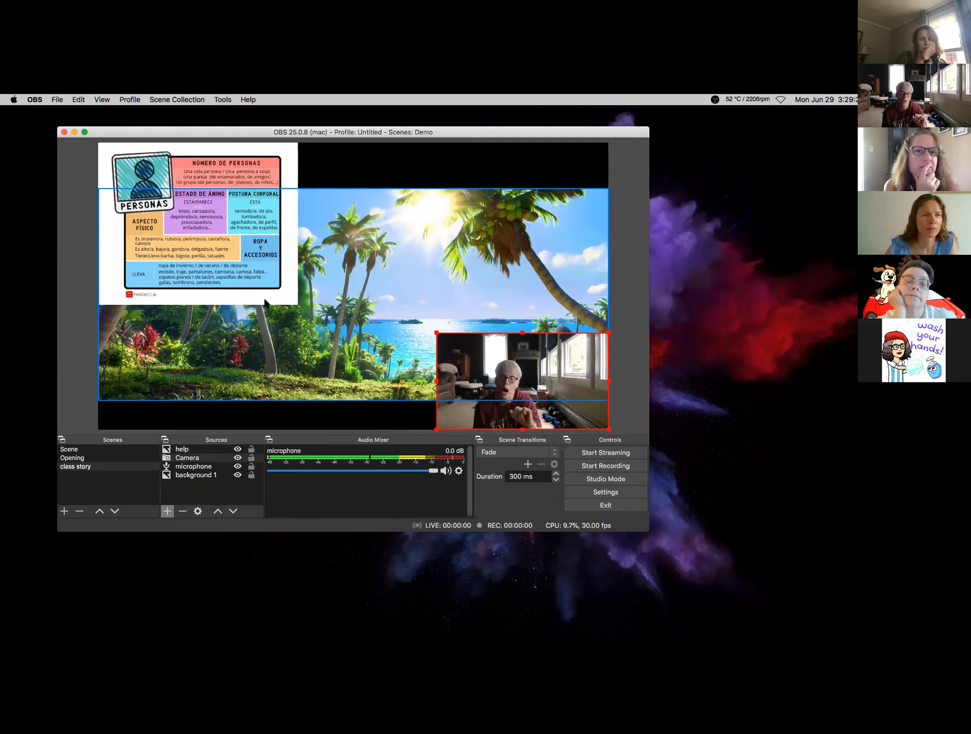
left_click(250, 453)
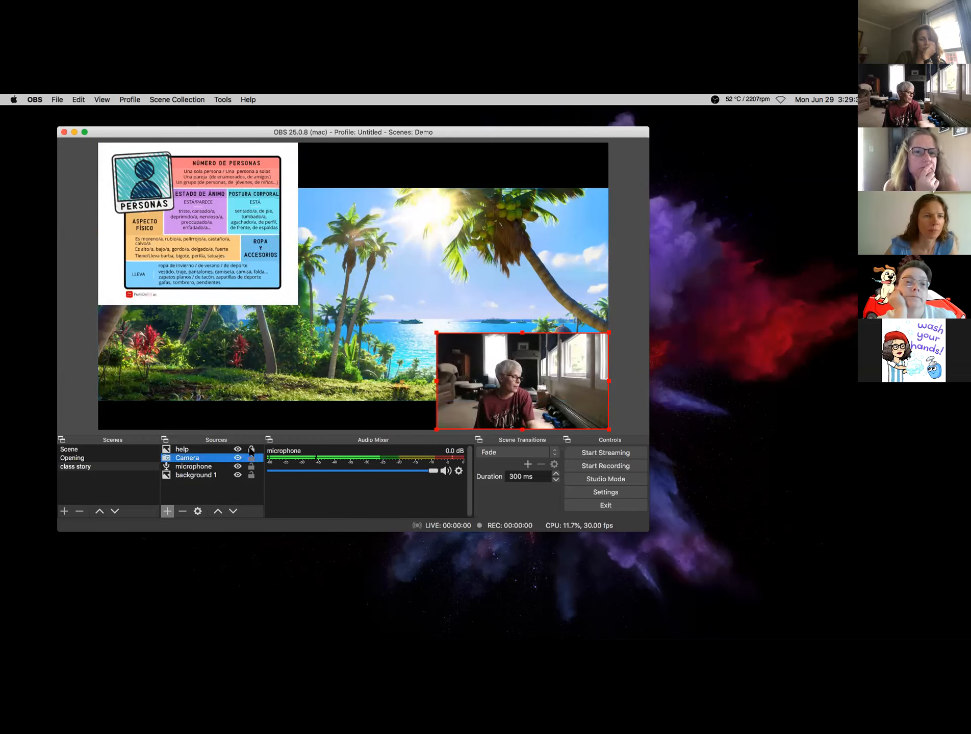
left_click(203, 264)
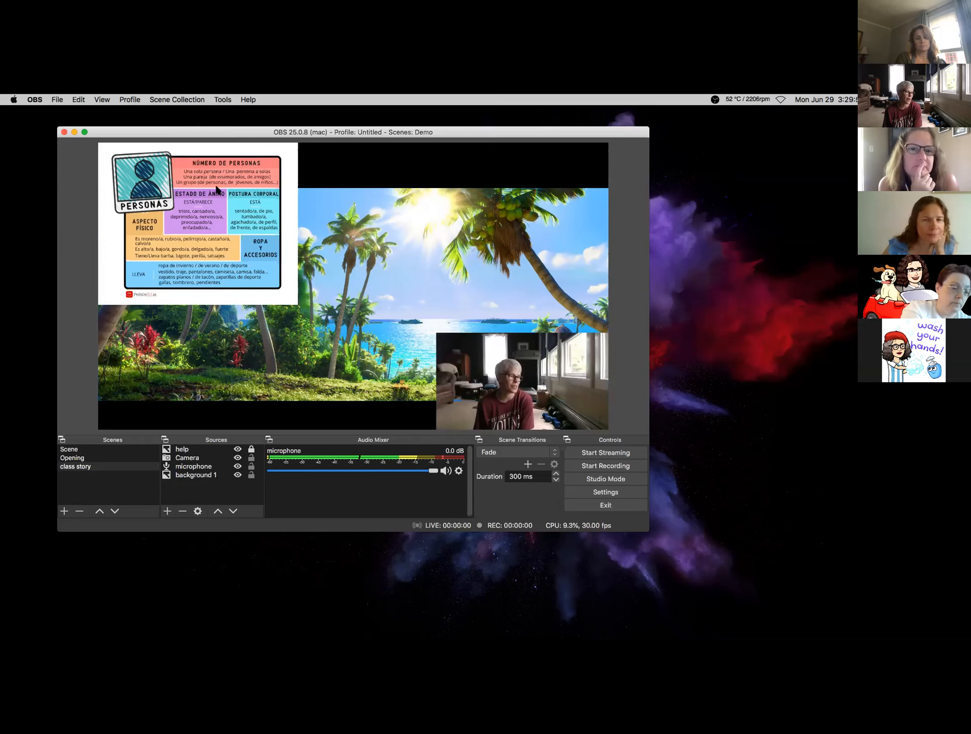
left_click(237, 450)
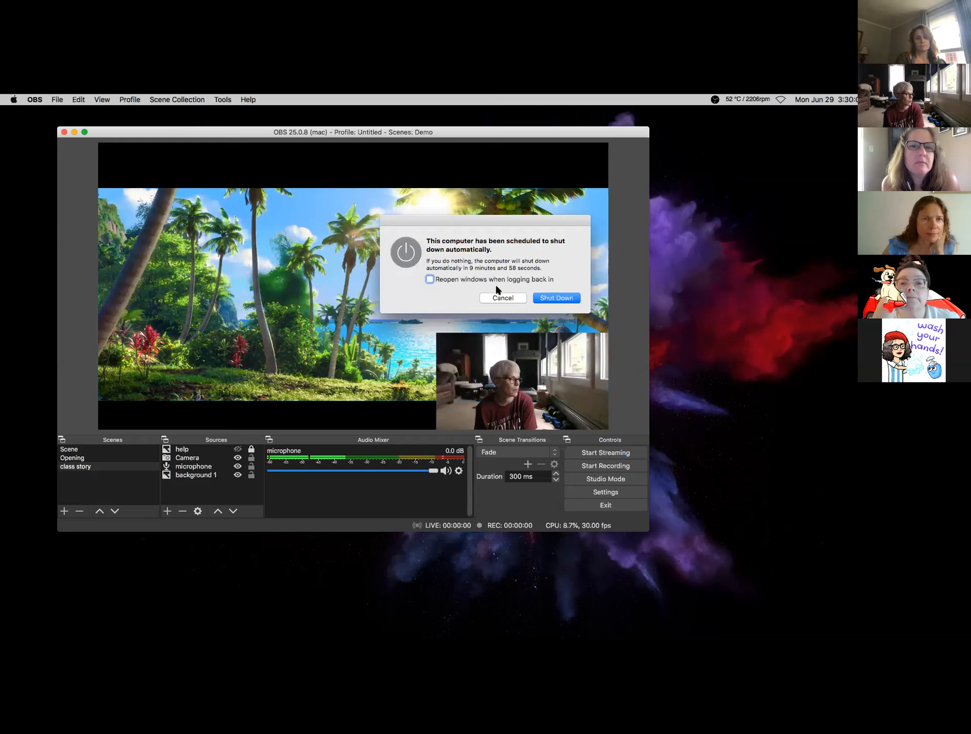
left_click(500, 297)
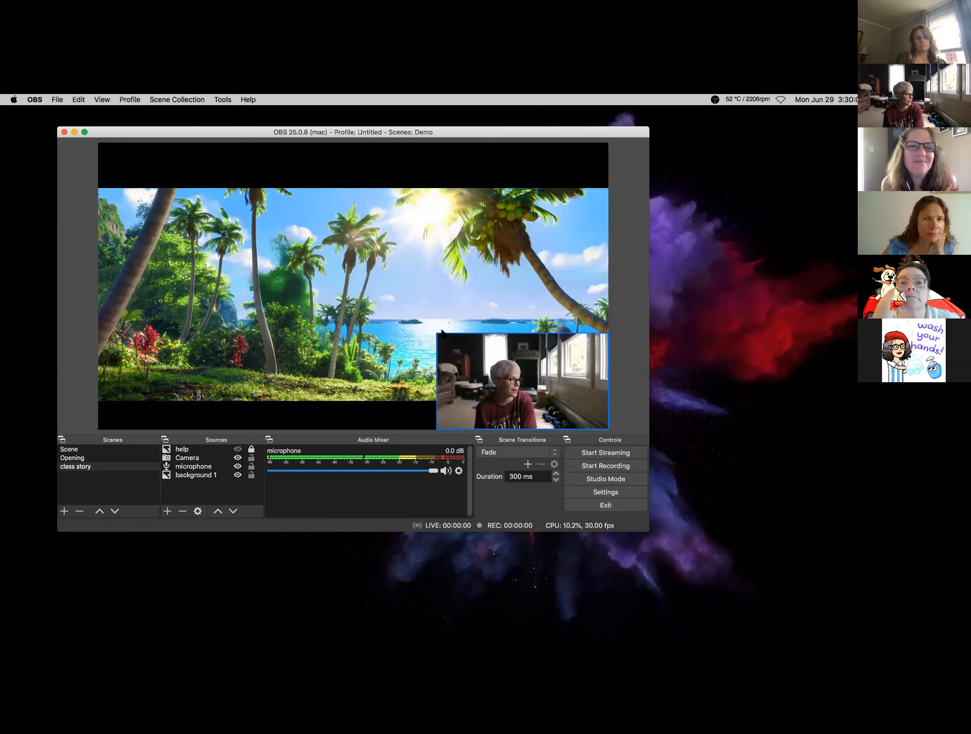
left_click(238, 449)
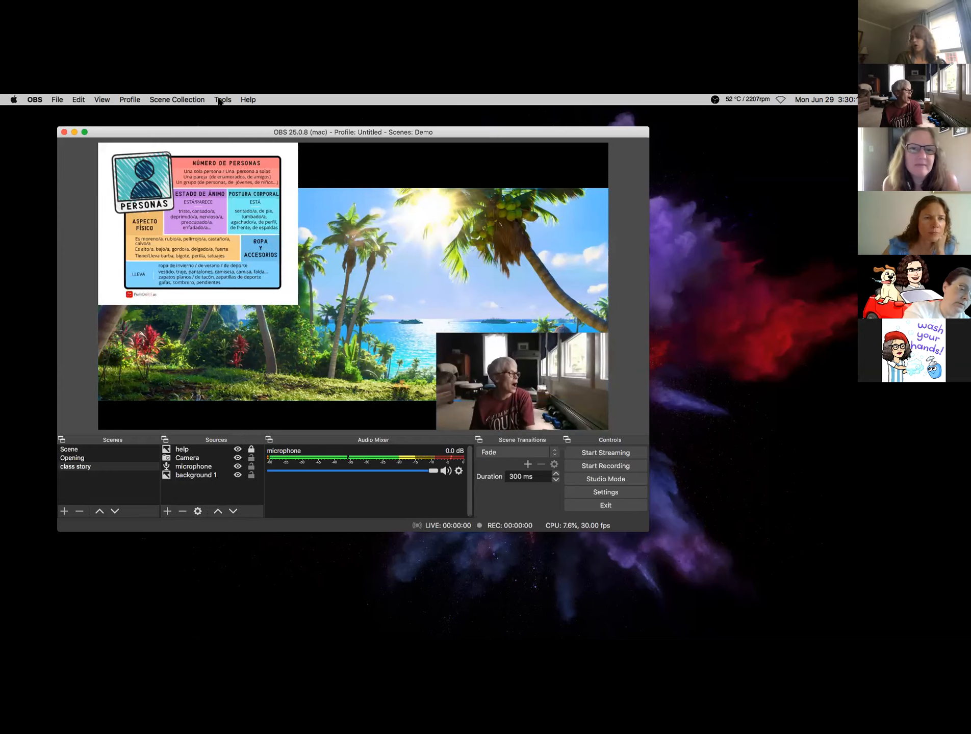
- Load the Distance Learning collection and view its 3a persona presente, Special Person and Calendar talk scenes
left_click(166, 100)
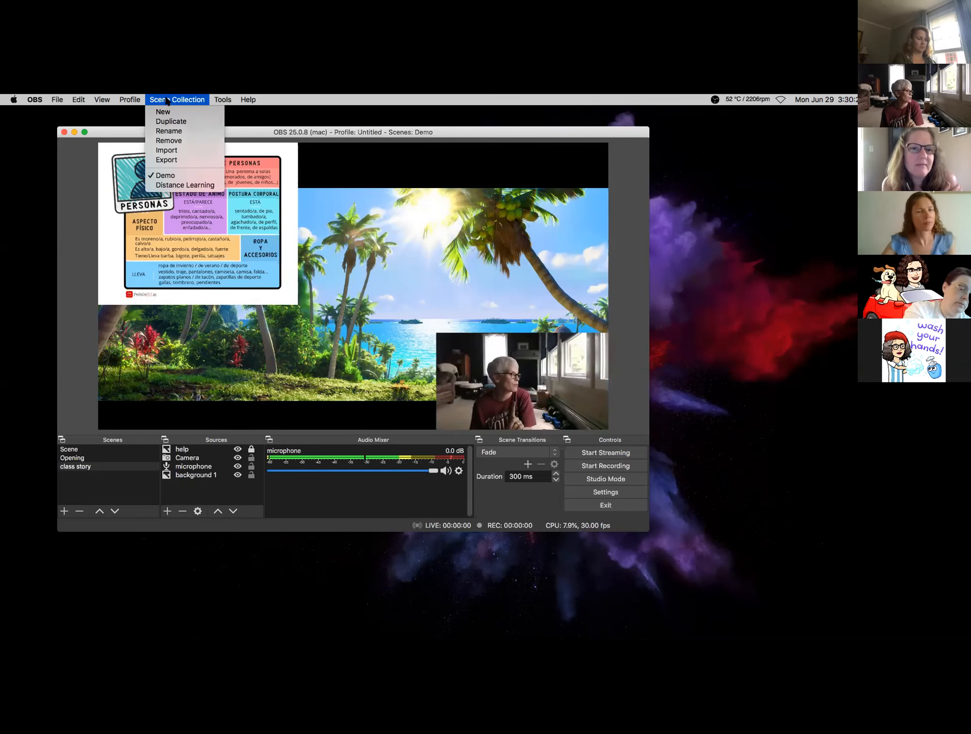
left_click(185, 185)
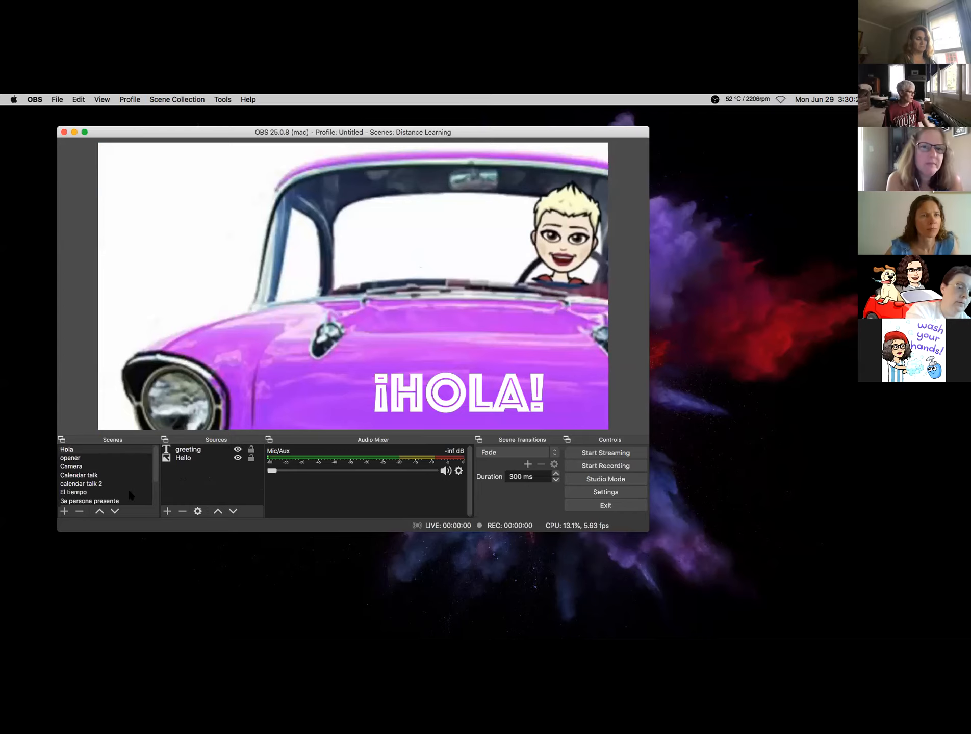
scroll(130, 482, "down", 2)
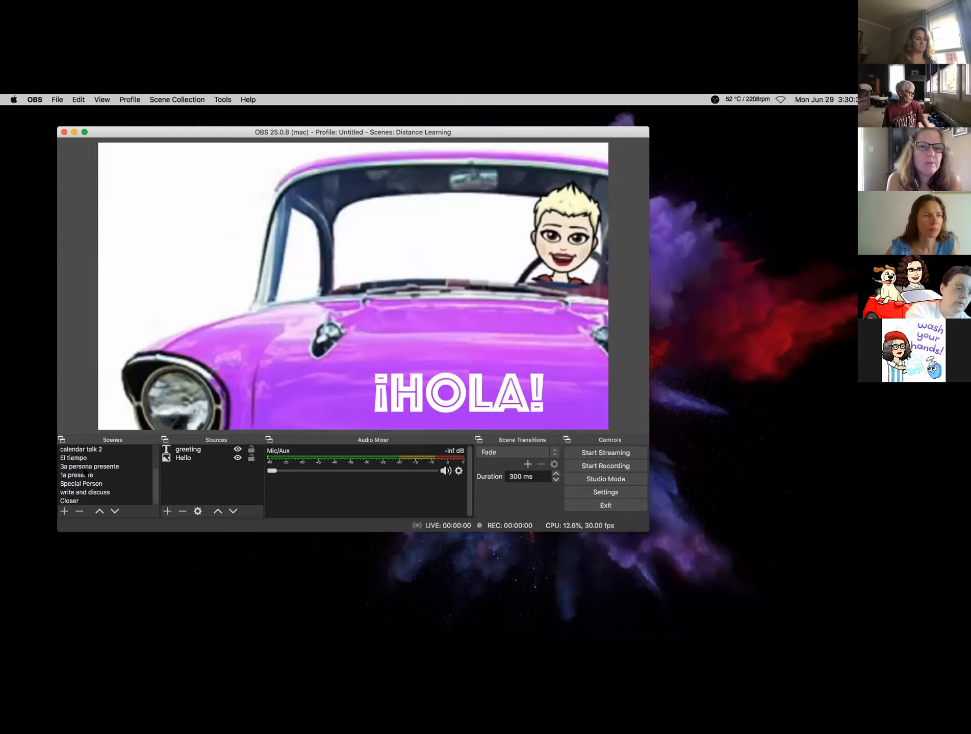
left_click(85, 466)
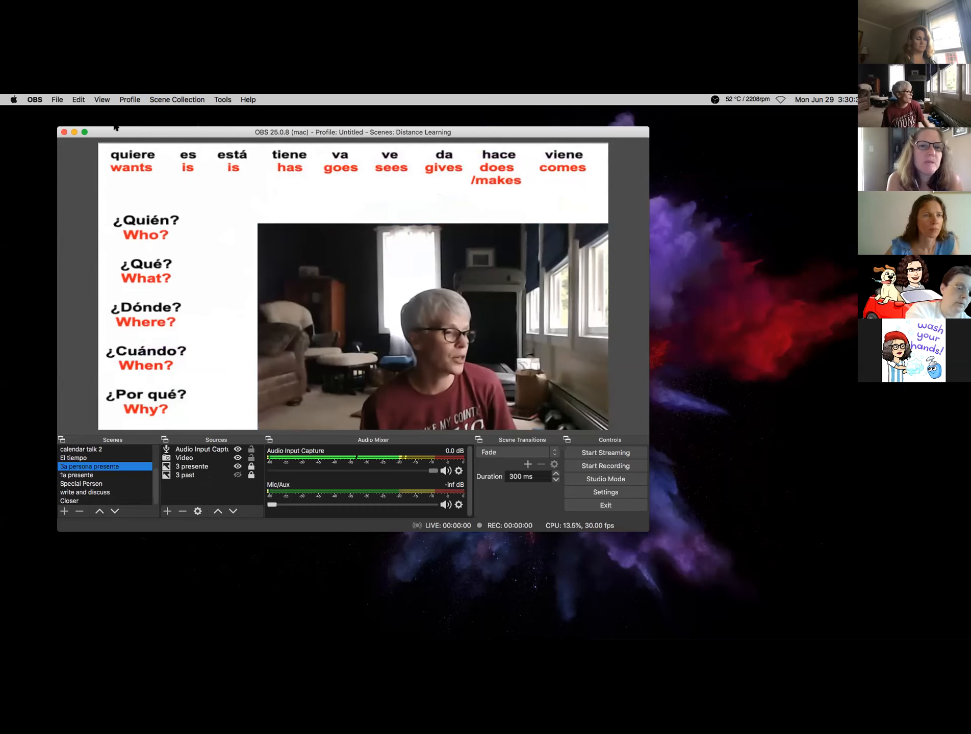
left_click(124, 166)
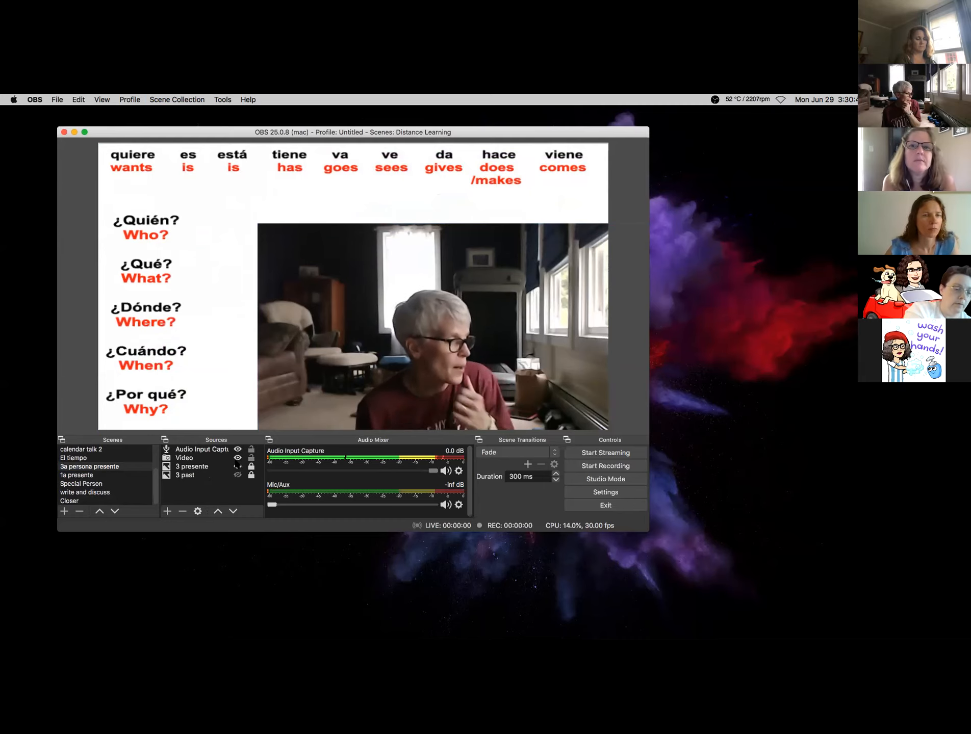
left_click(84, 484)
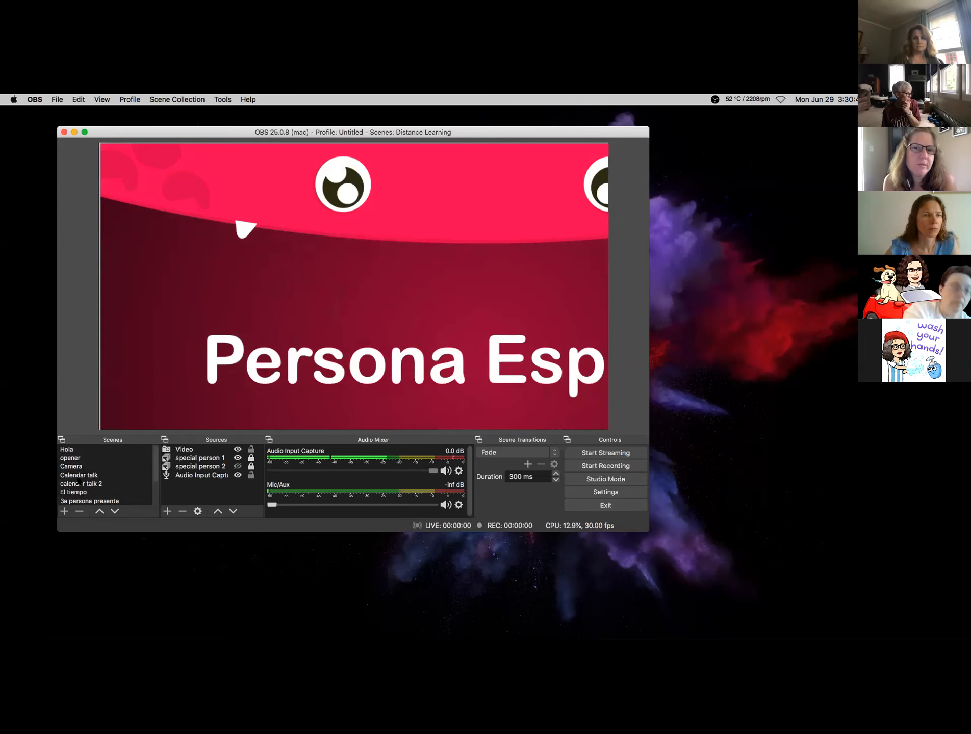
left_click(81, 475)
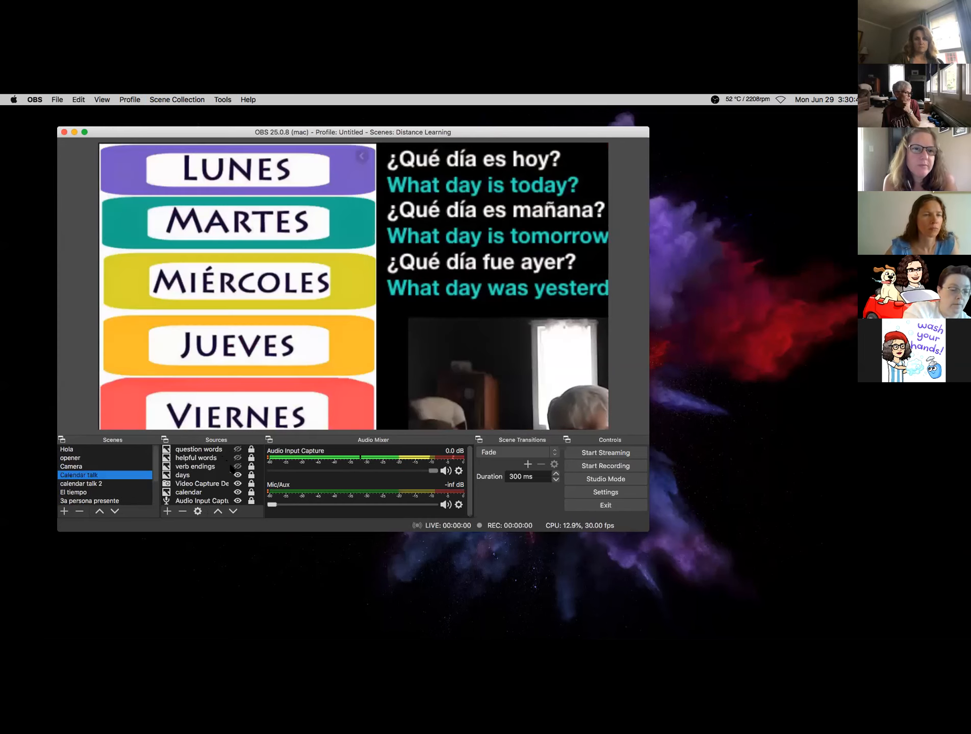
- Briefly show then hide the Question Words, Helpful Extra Words and Present Tense Verbs charts
left_click(237, 450)
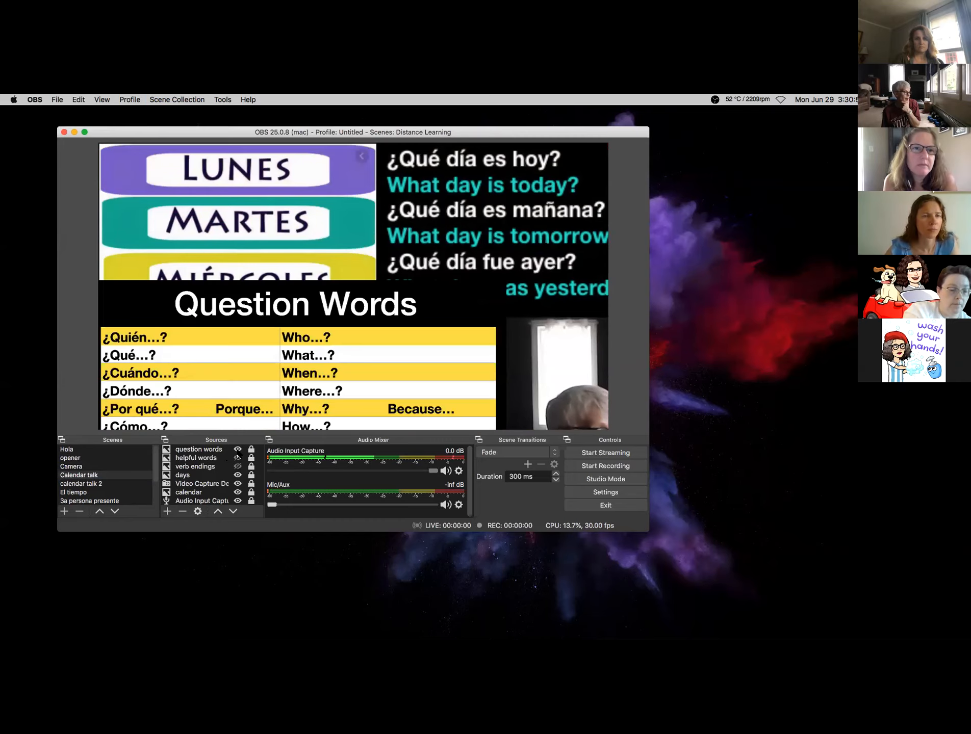
left_click(237, 450)
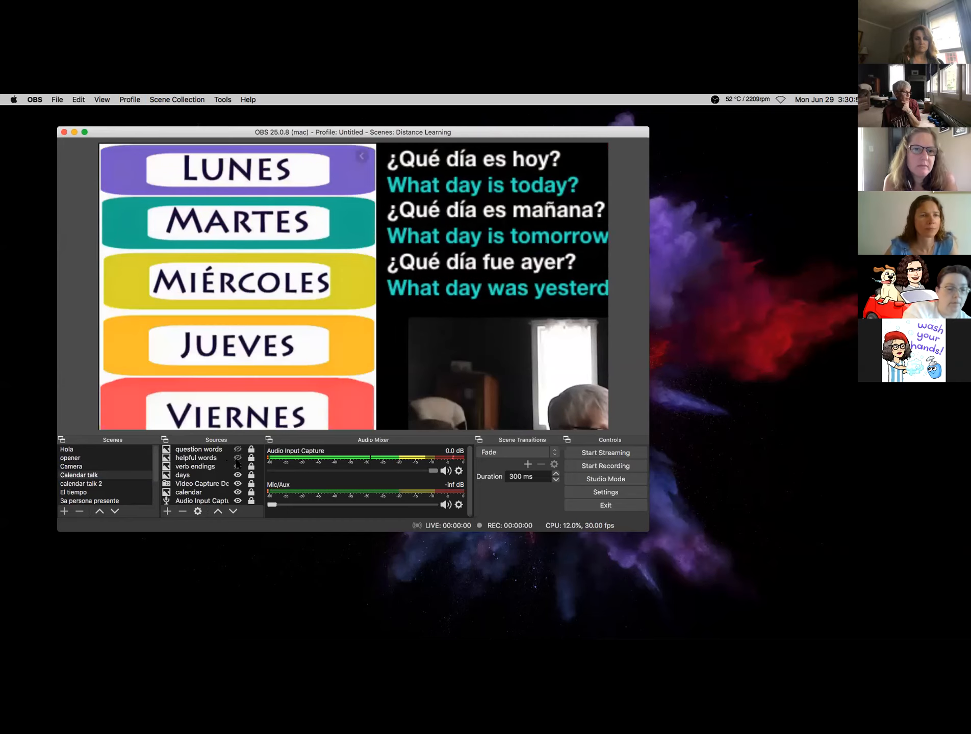
left_click(237, 458)
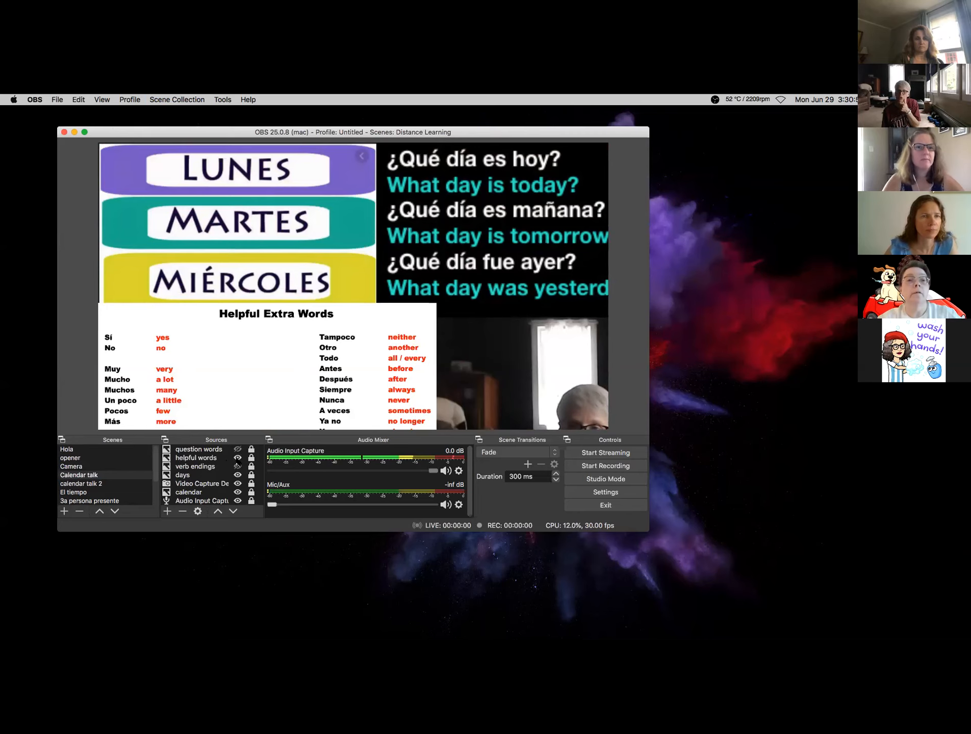
left_click(237, 458)
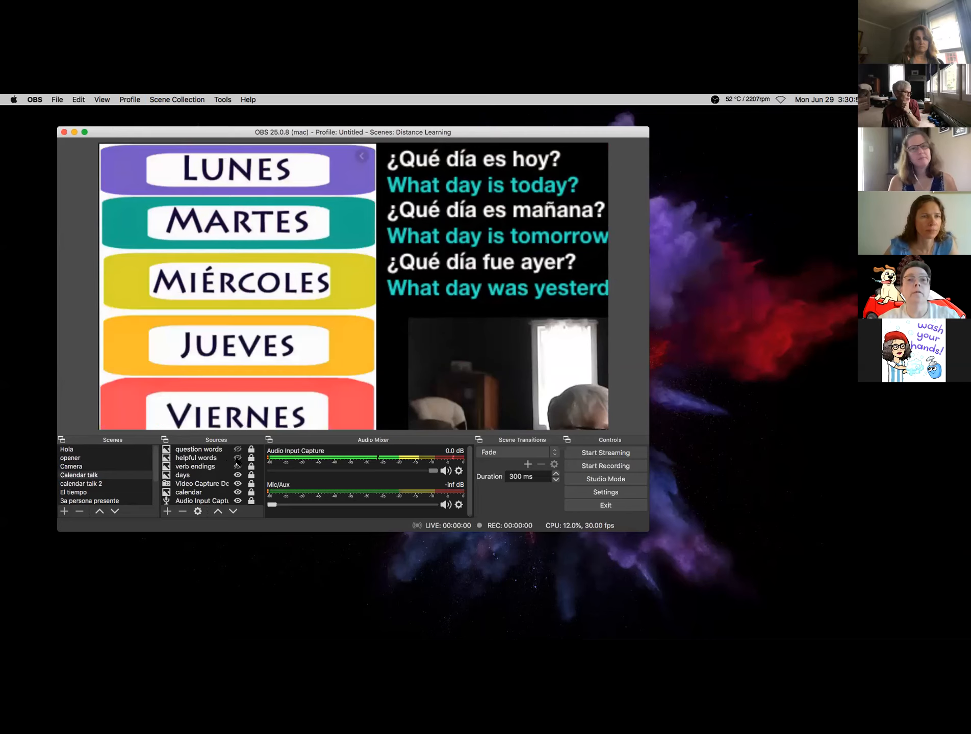
left_click(237, 467)
left_click(237, 467)
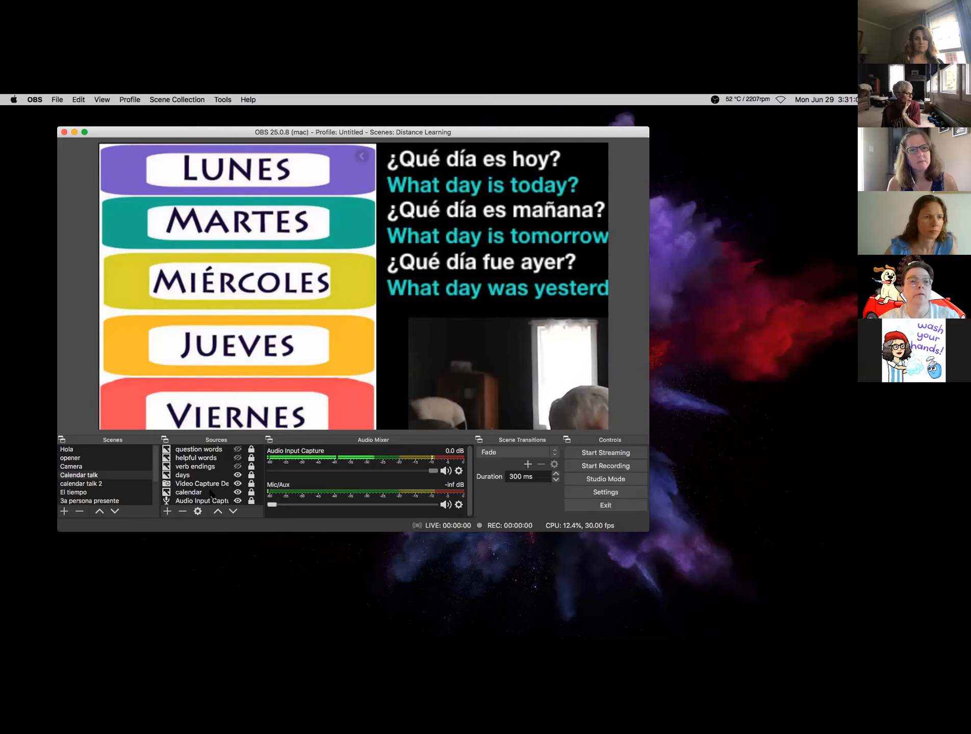
- Toggle the calendar question text, days-of-the-week image and verbs chart, then open the scene collections list
left_click(237, 492)
left_click(238, 492)
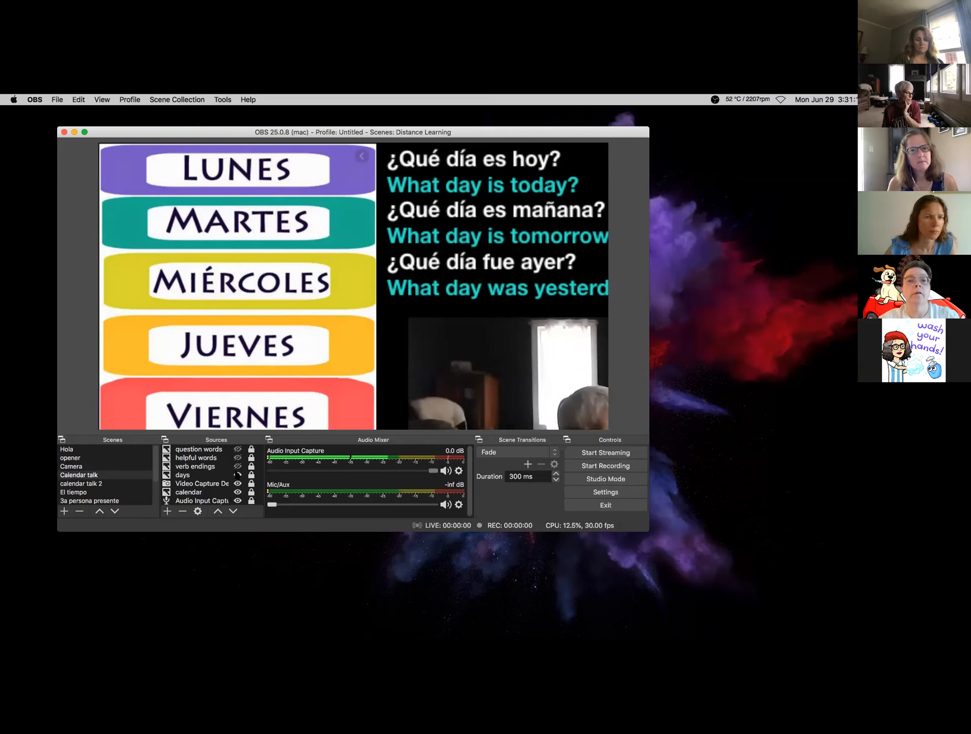
left_click(238, 474)
left_click(238, 475)
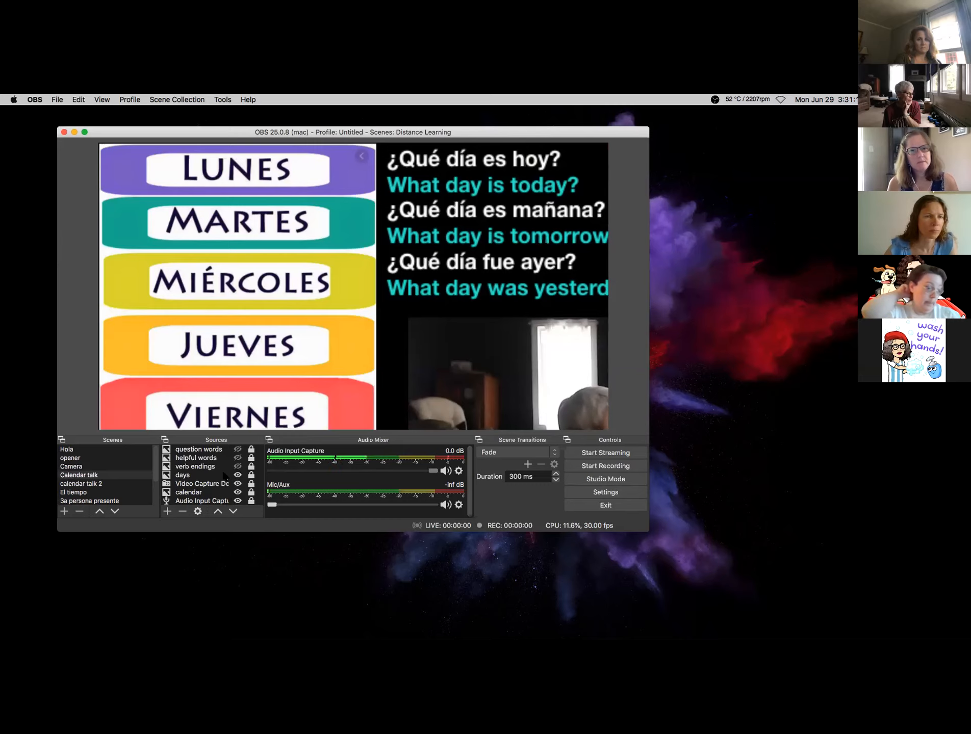
left_click(238, 466)
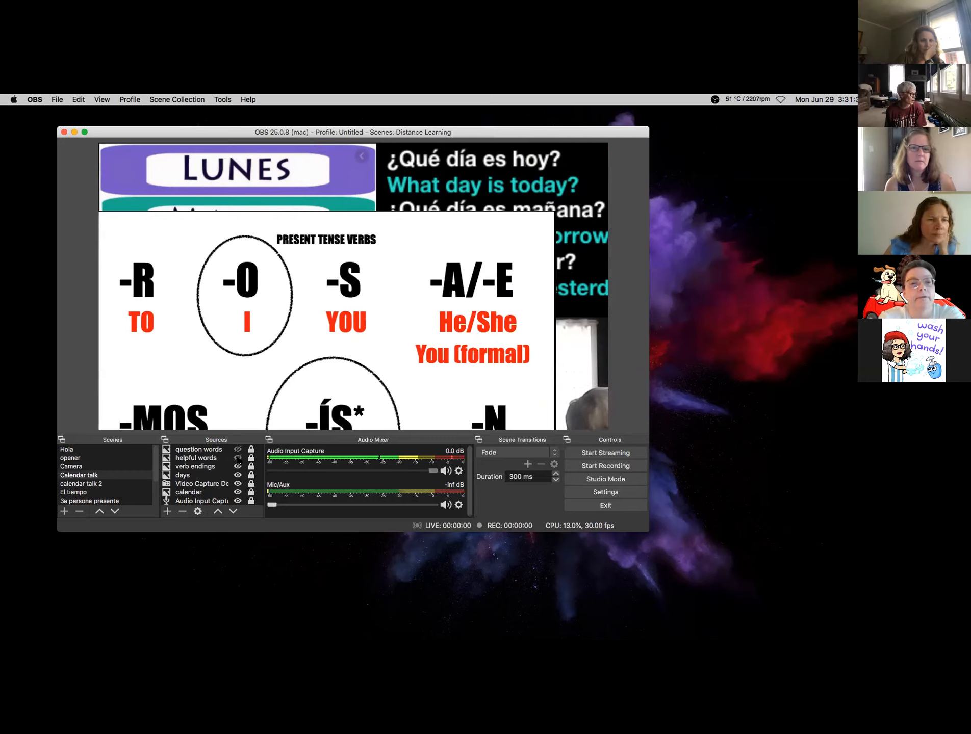
left_click(237, 466)
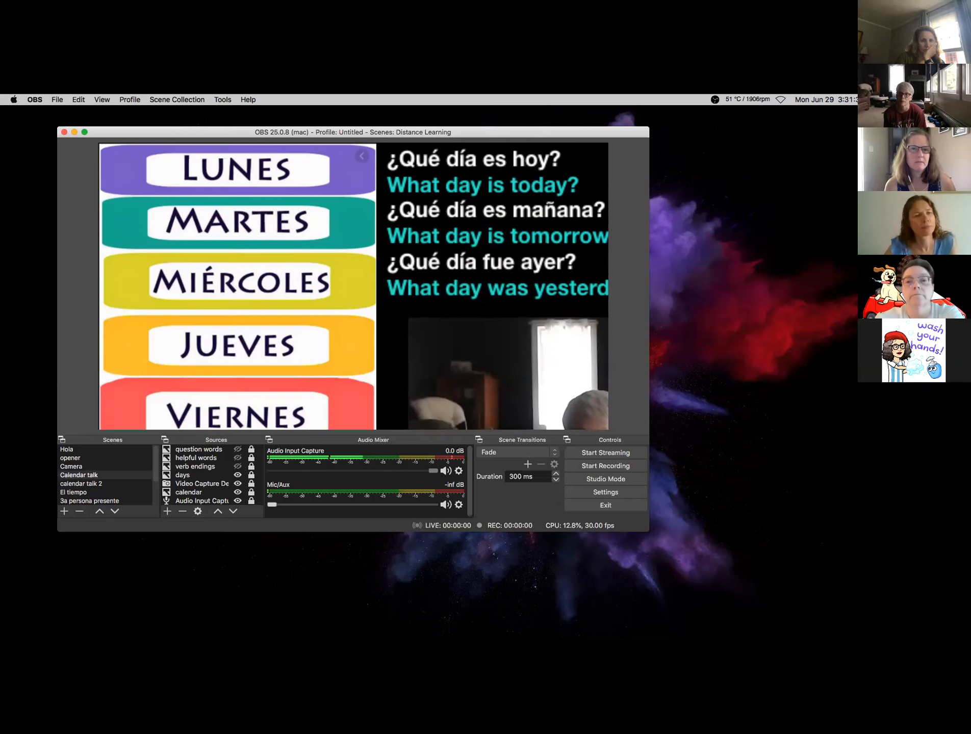
left_click(185, 99)
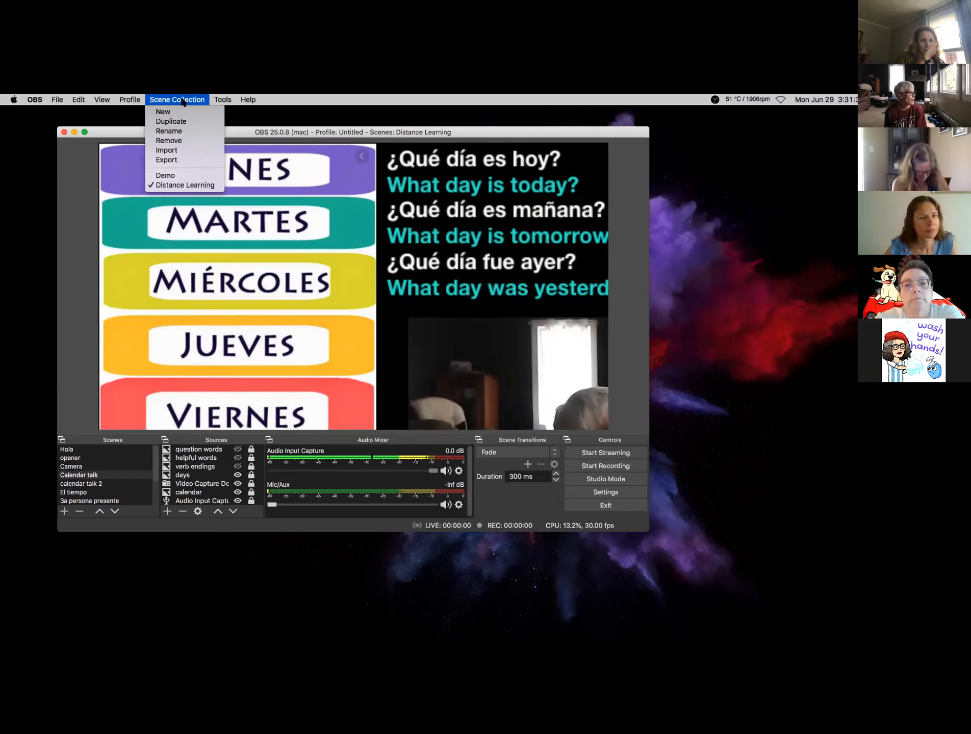
- Switch back to the Demo scene collection and select the beach background image in the preview
left_click(176, 176)
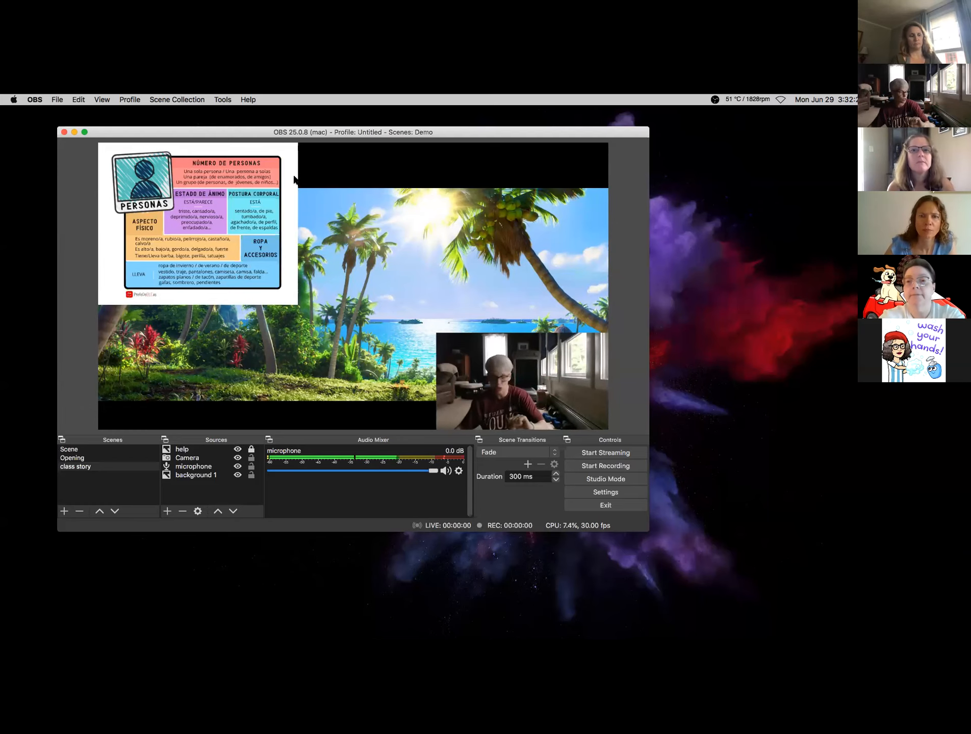
left_click(356, 270)
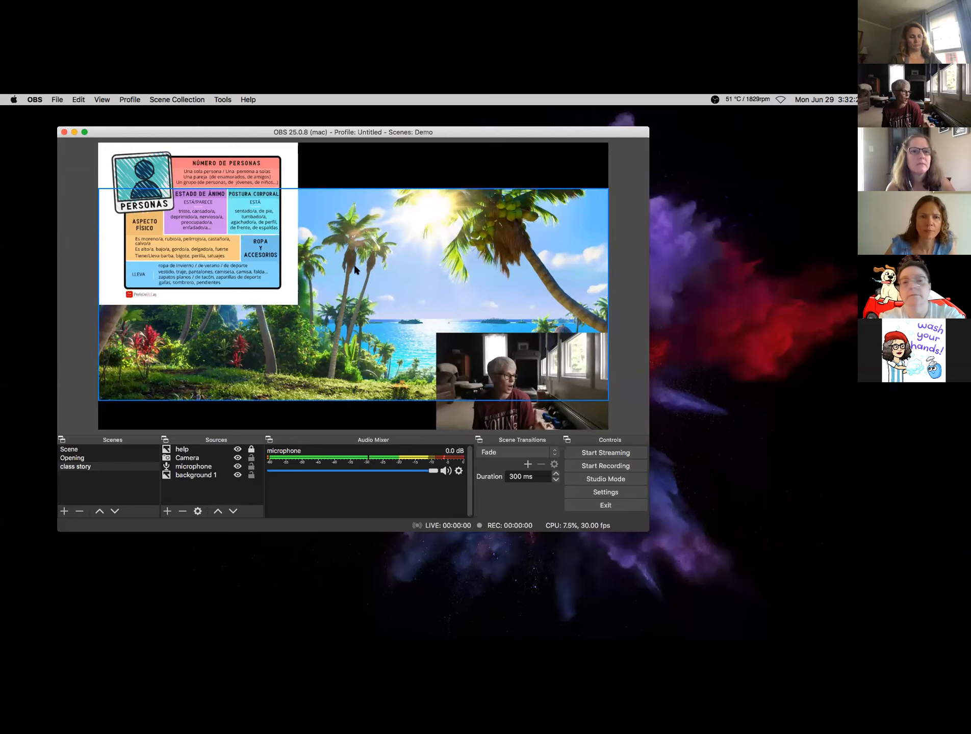
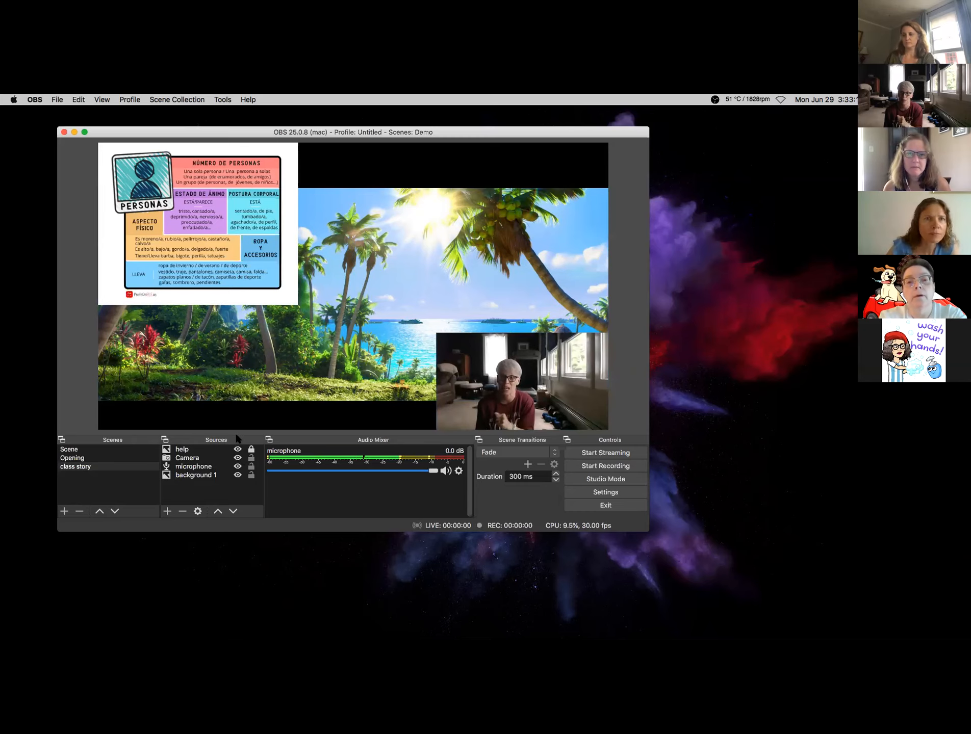
- Select the beach background image in the preview, then bring up the scene collections list
left_click(374, 316)
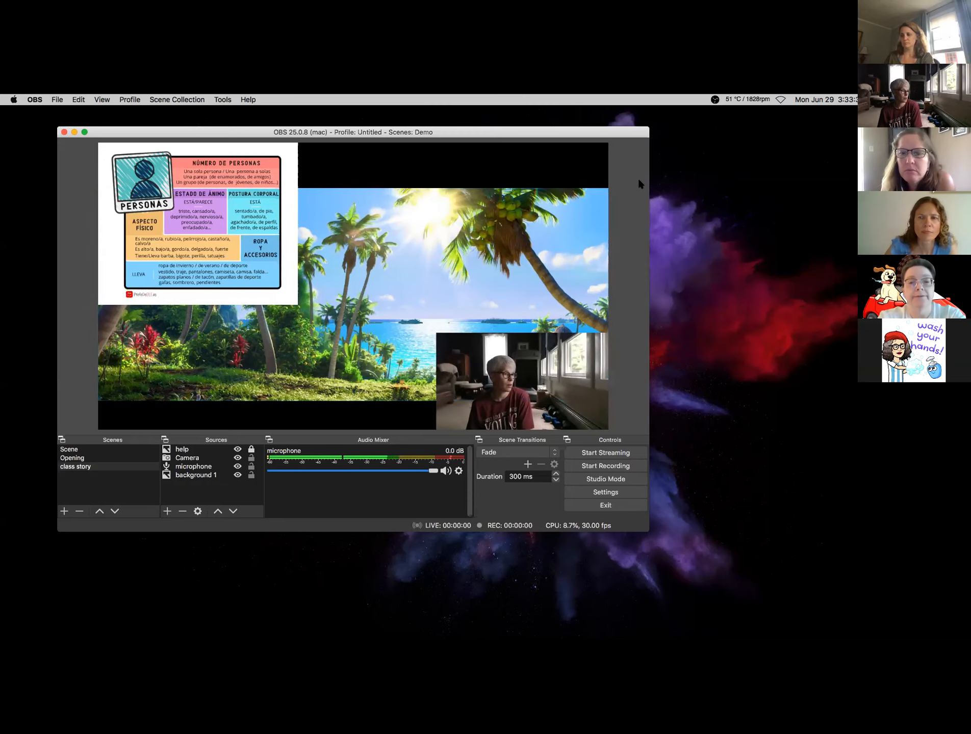
left_click(183, 100)
- Load the Distance Learning scene collection and display its Hola scene
left_click(186, 185)
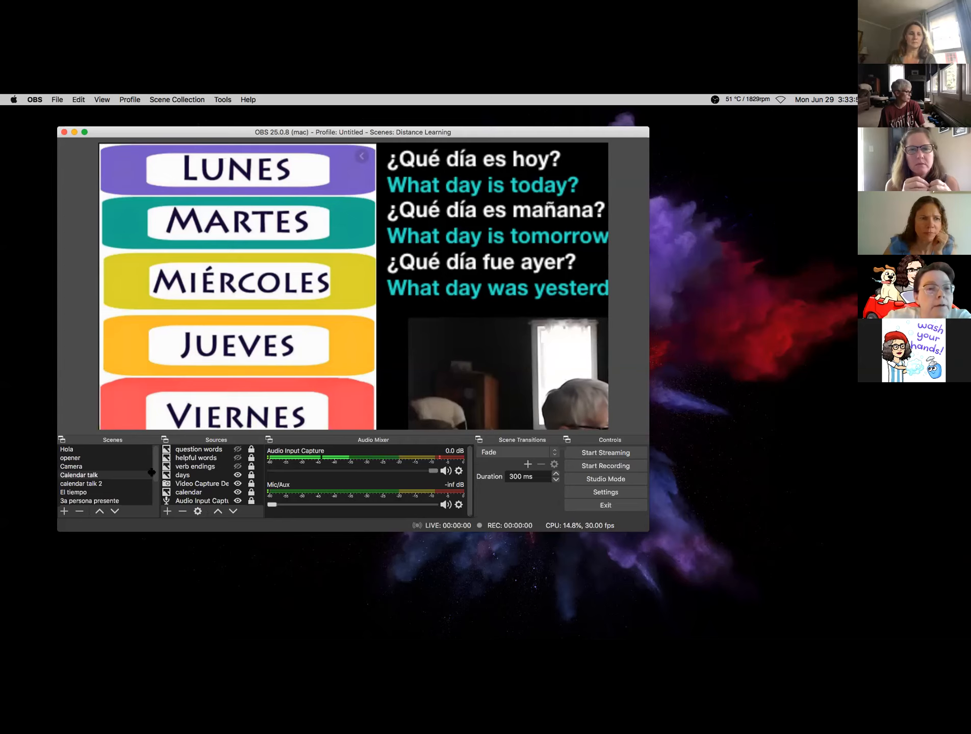
left_click(81, 456)
left_click(81, 450)
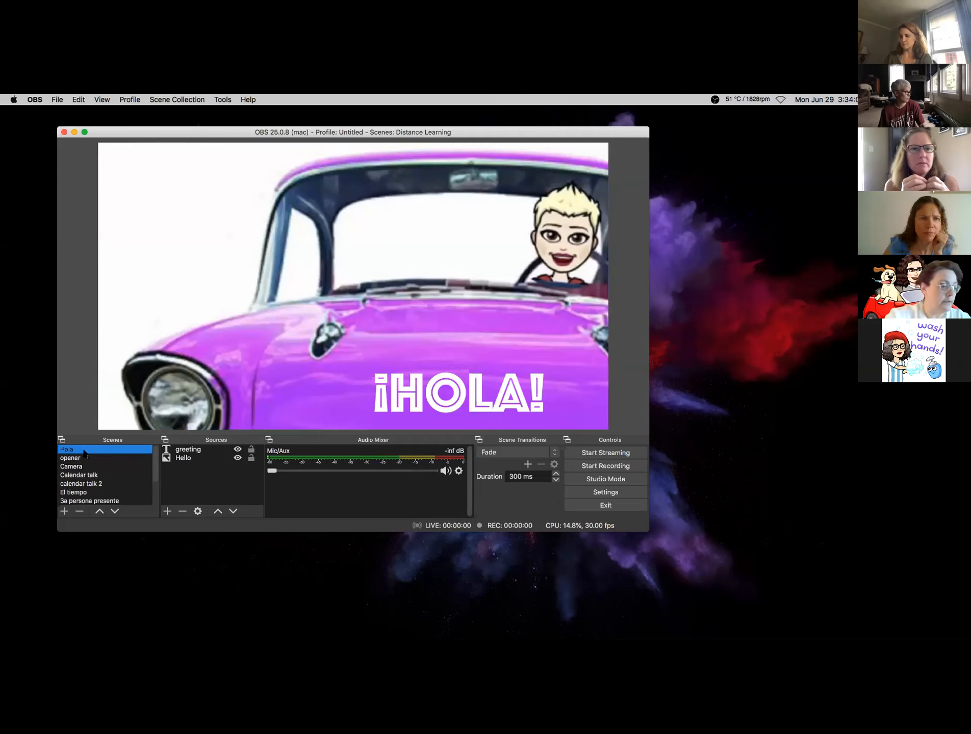
- Stretch the pink car image to the canvas edges and drag the ¡HOLA! text onto the hood
left_click(141, 212)
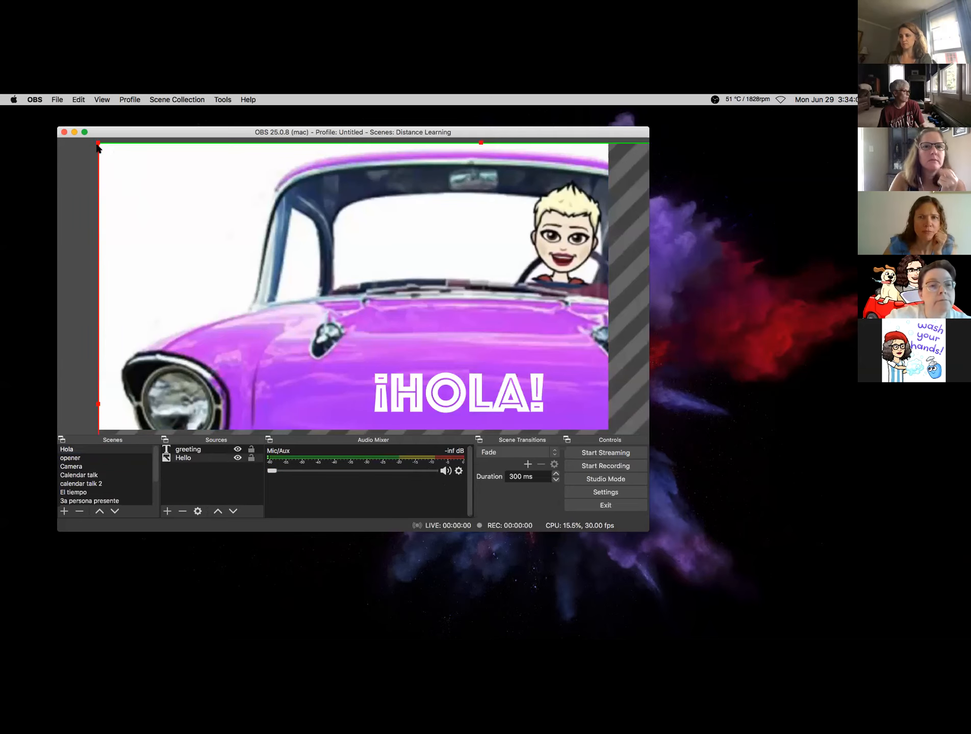
left_click_drag(98, 146, 179, 214)
left_click_drag(98, 143, 120, 185)
mouse_move(531, 432)
left_mouse_down()
mouse_move(580, 433)
mouse_move(492, 433)
mouse_move(536, 433)
left_mouse_up()
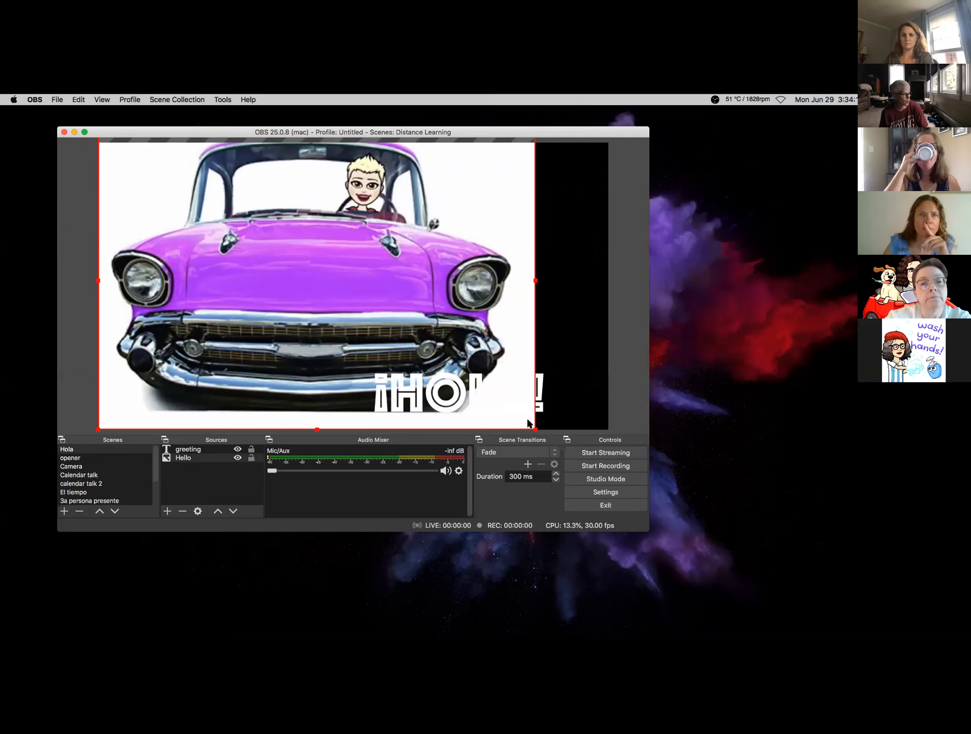
mouse_move(401, 371)
left_mouse_down()
mouse_move(396, 299)
mouse_move(432, 370)
mouse_move(401, 372)
left_mouse_up()
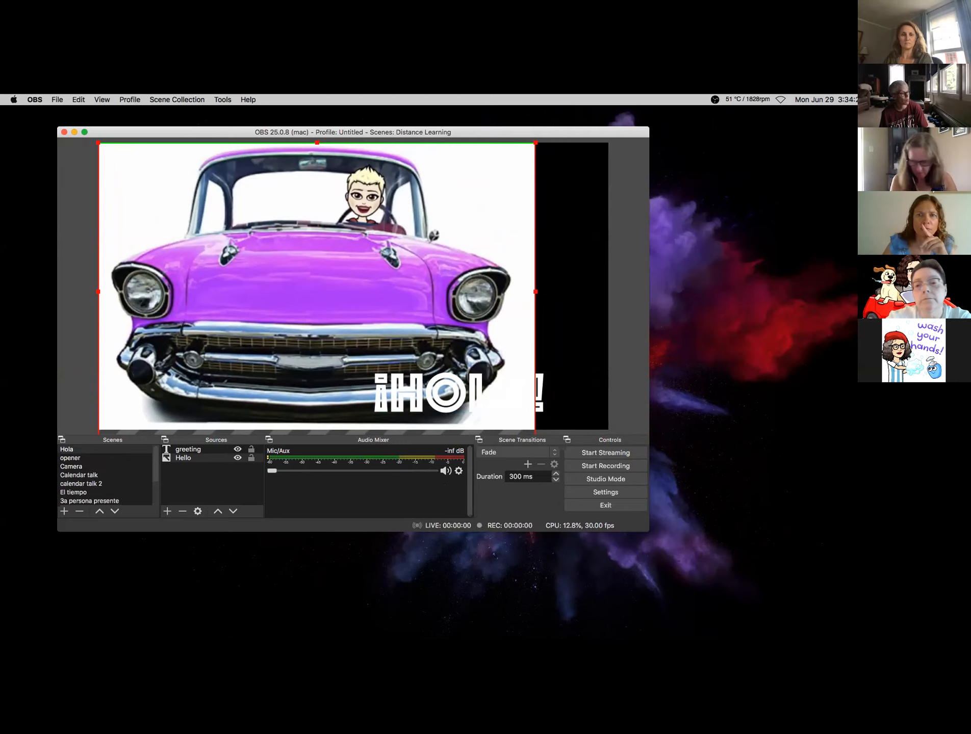
left_click_drag(535, 291, 608, 309)
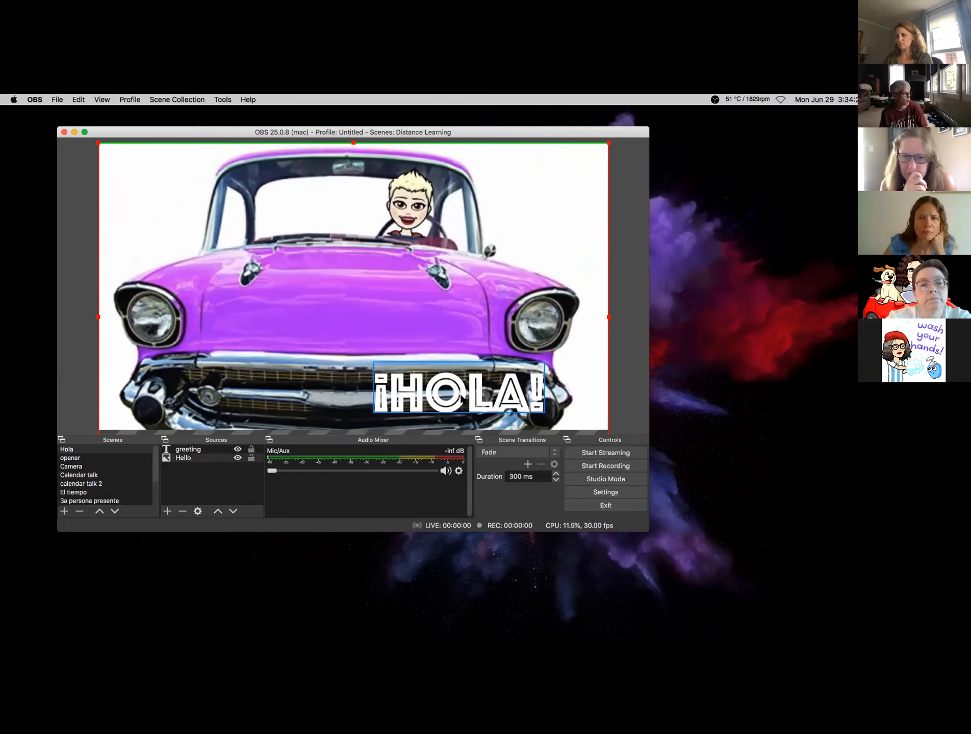
left_click_drag(440, 399, 329, 312)
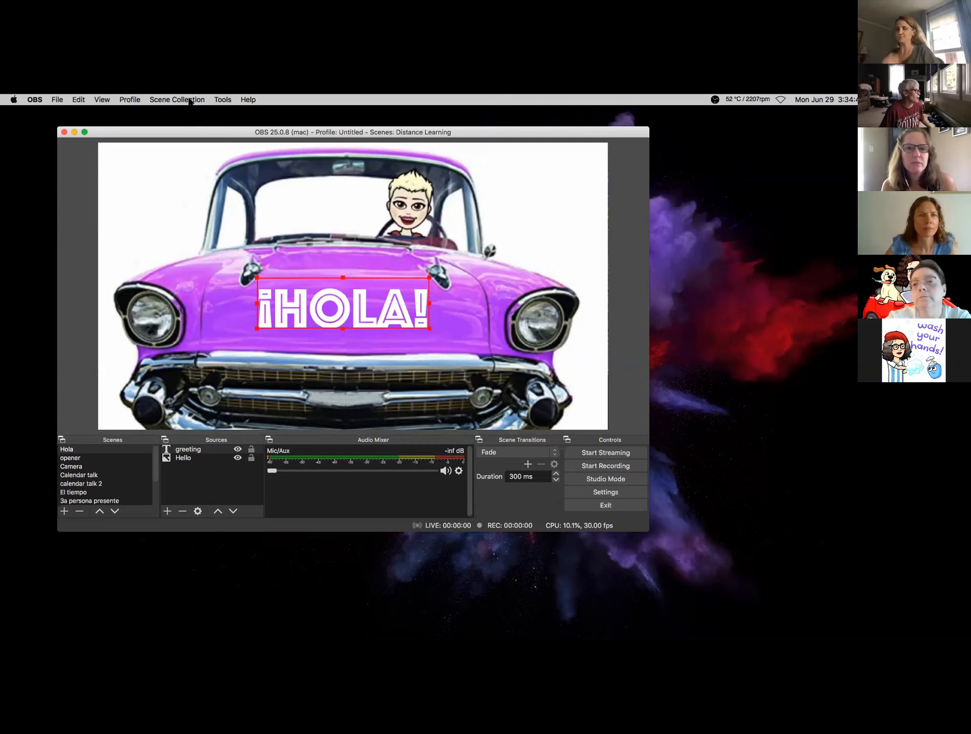
- Lock the Hello car image source in the Sources list so it can't move
left_click(39, 100)
mouse_move(50, 102)
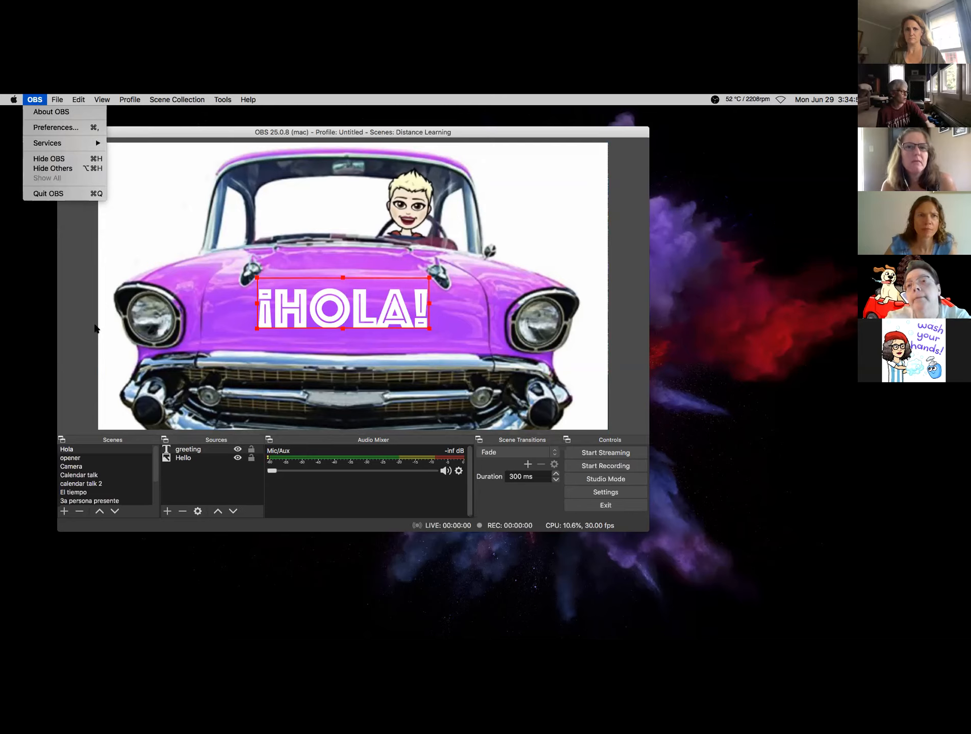
left_click(325, 299)
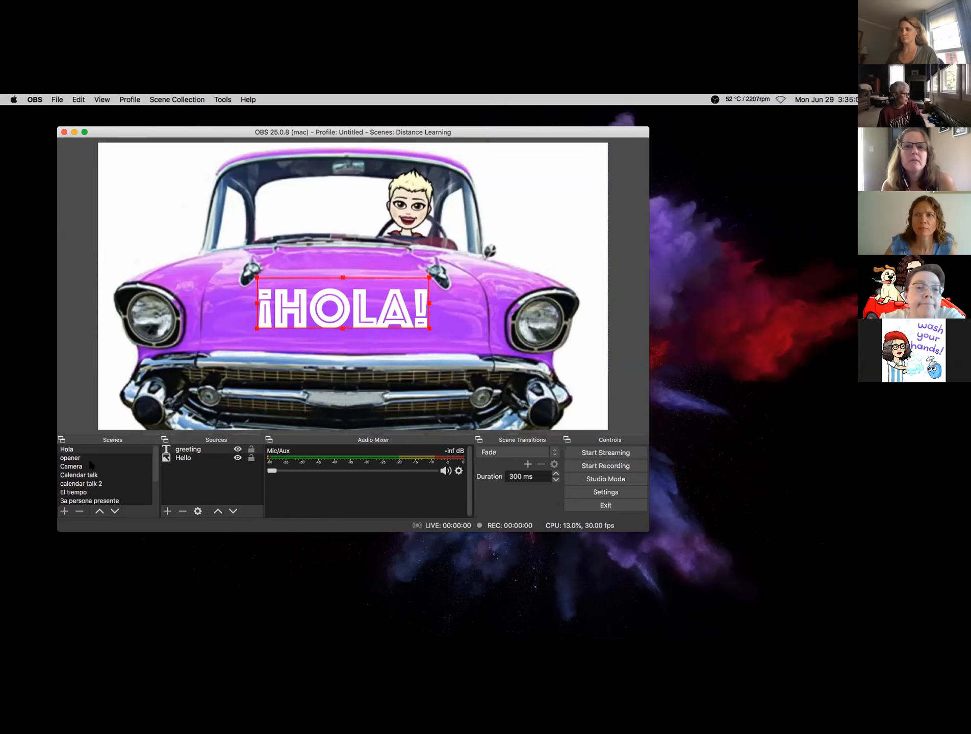
left_click(187, 457)
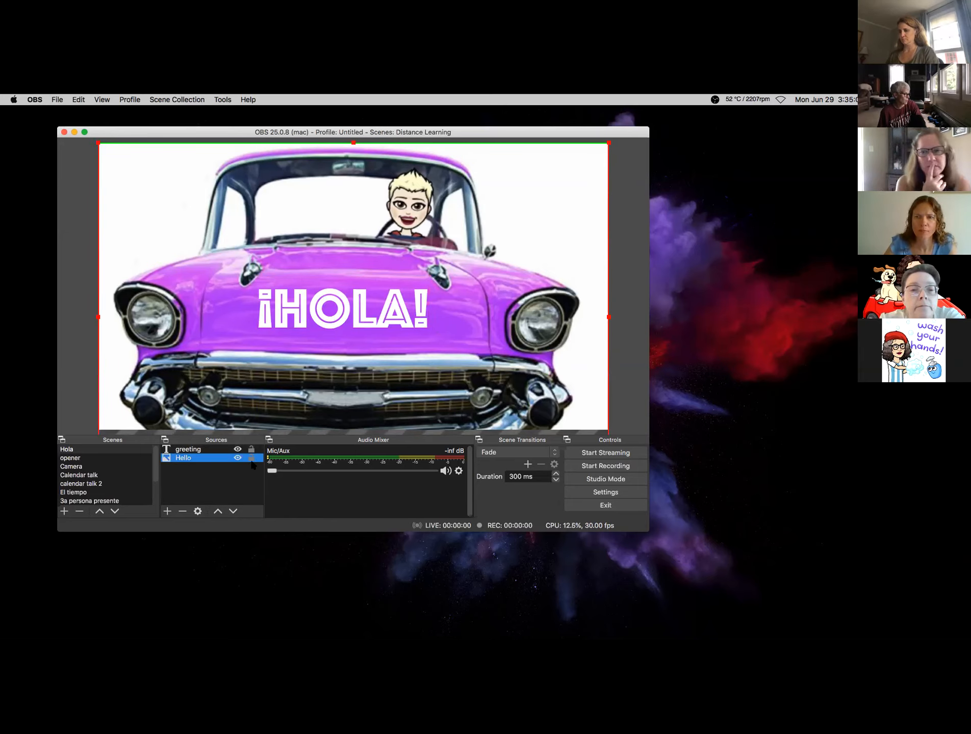
left_click(251, 457)
left_click(252, 457)
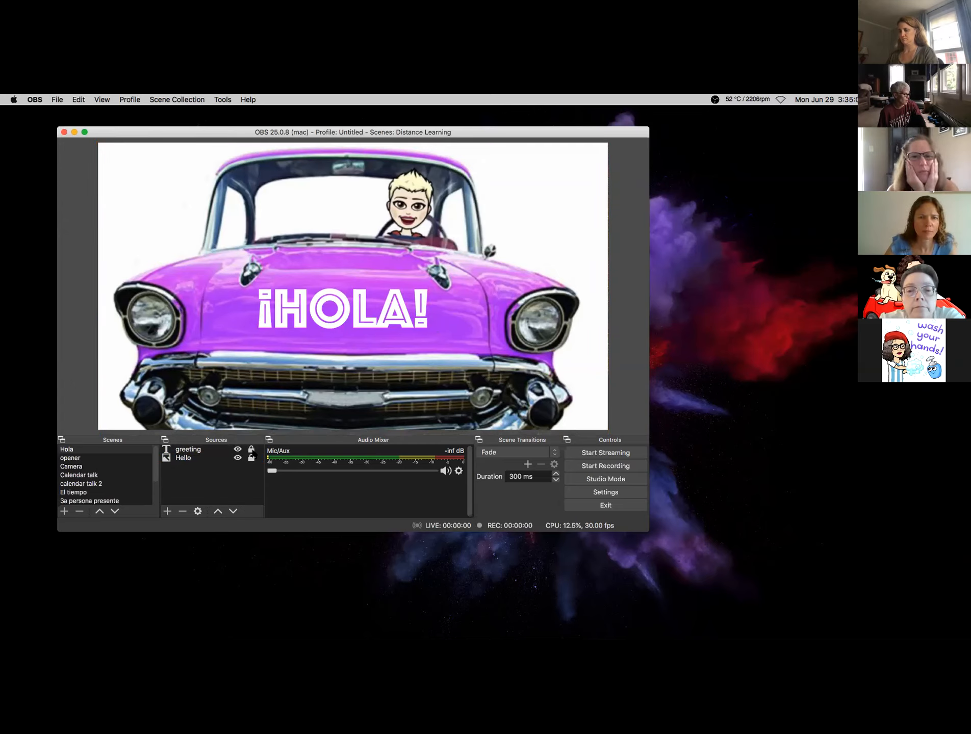
left_click(167, 101)
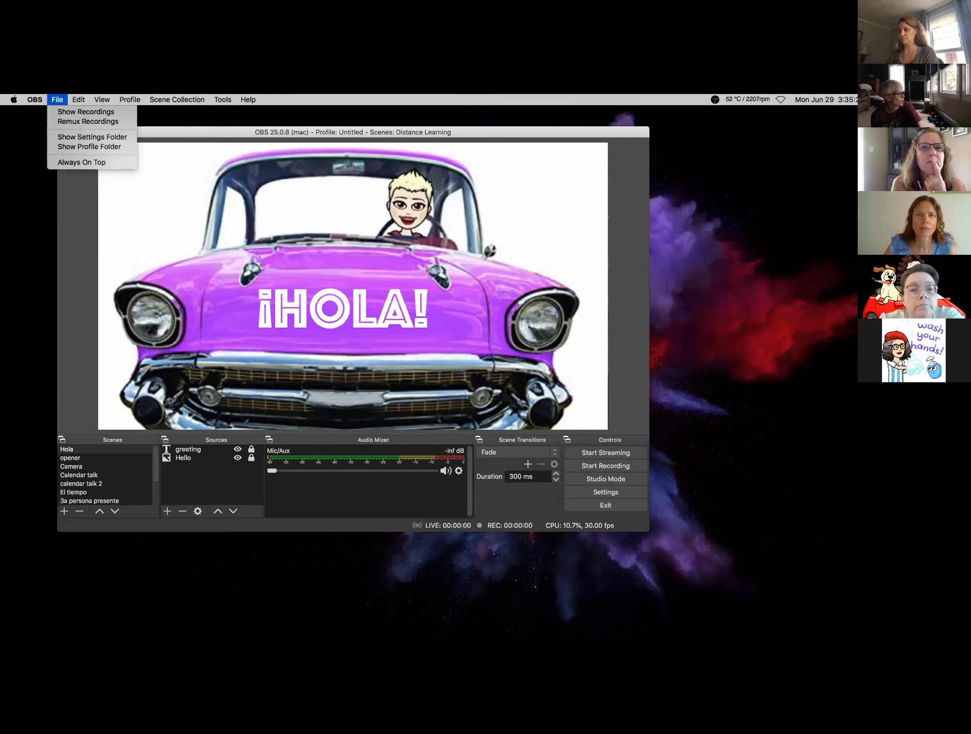
mouse_move(35, 102)
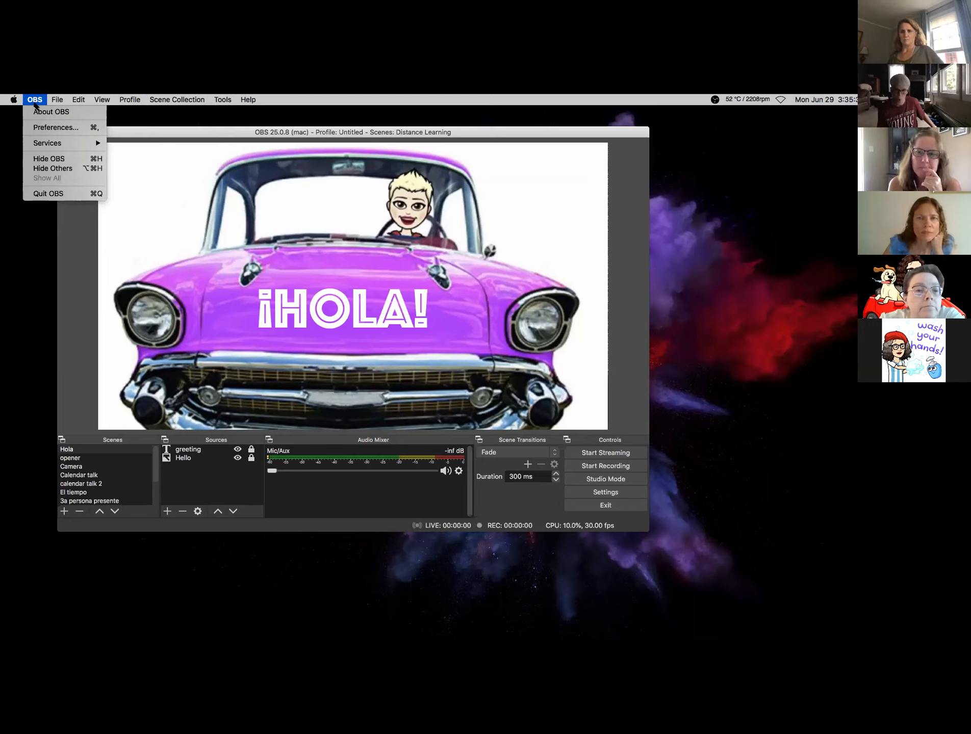
left_click(298, 96)
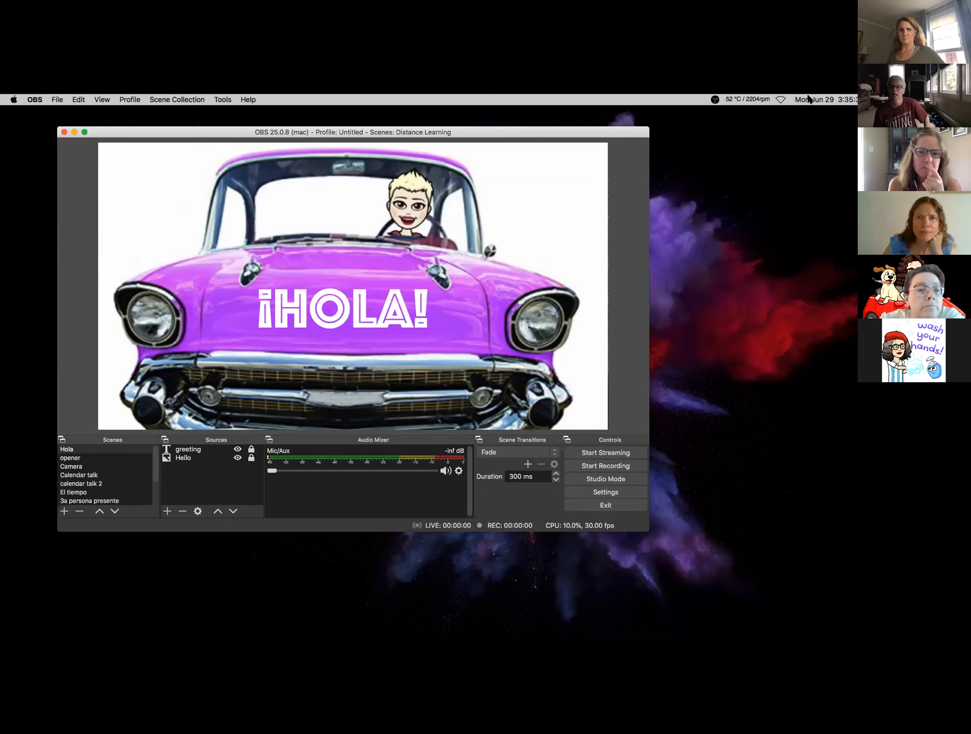
left_click(173, 99)
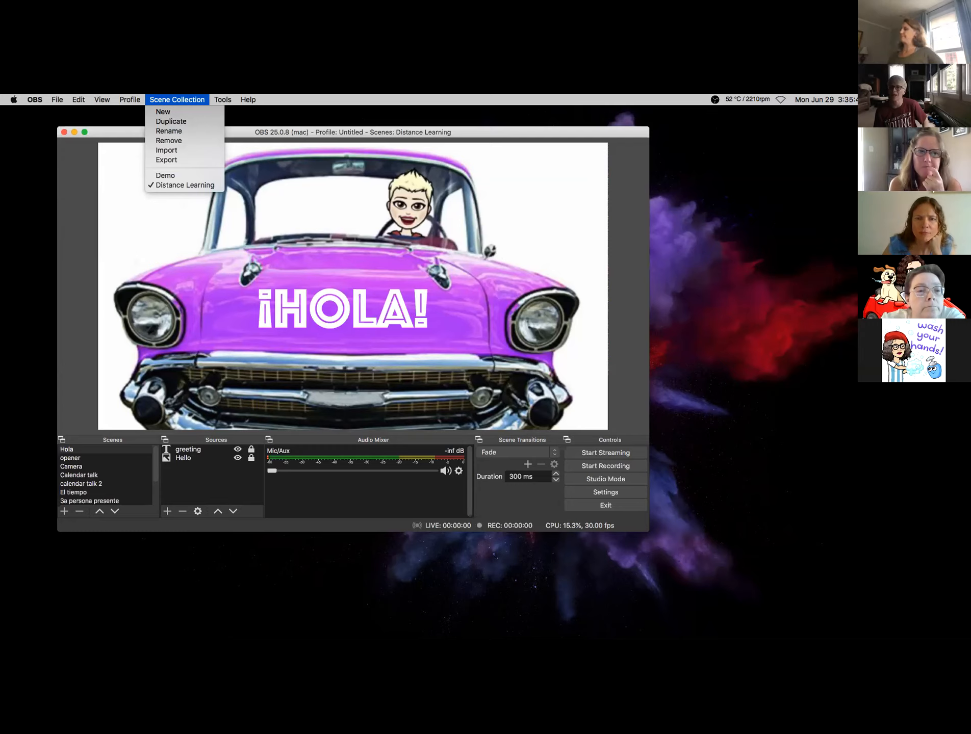
left_click(131, 202)
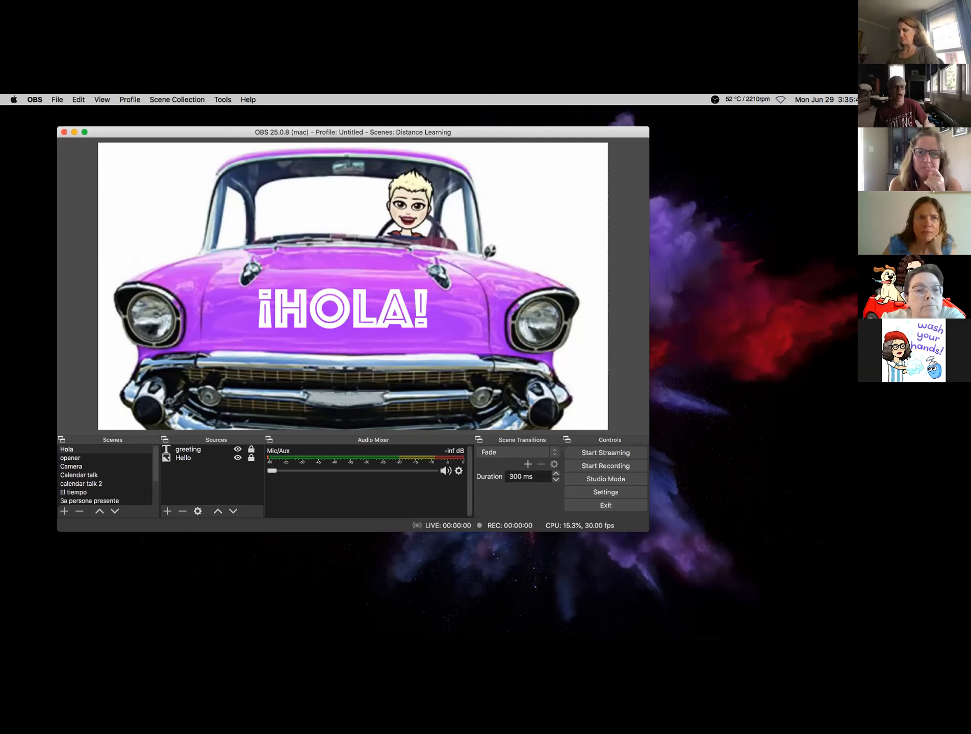
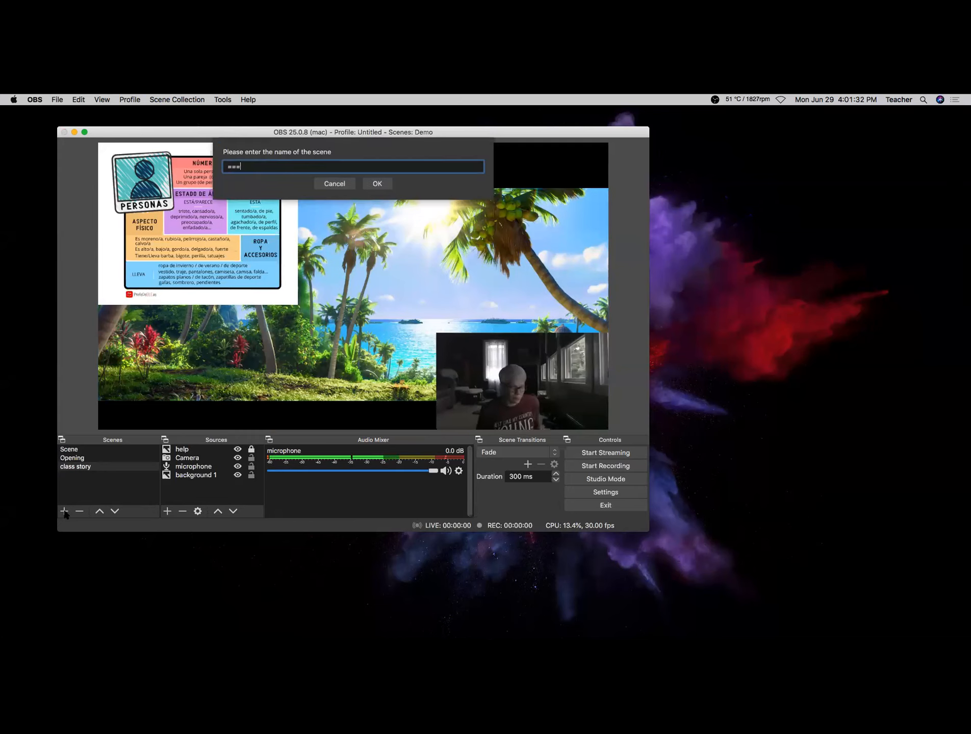
- Create the '=======================' divider scene and start a browser source named Google slide
type("======================")
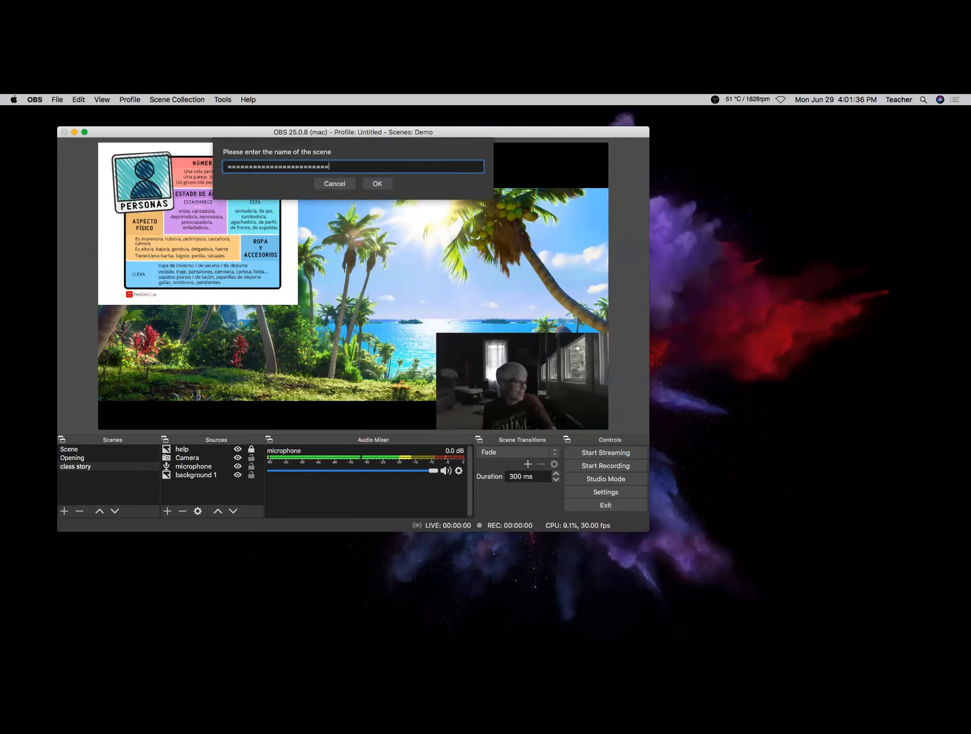
left_click(378, 184)
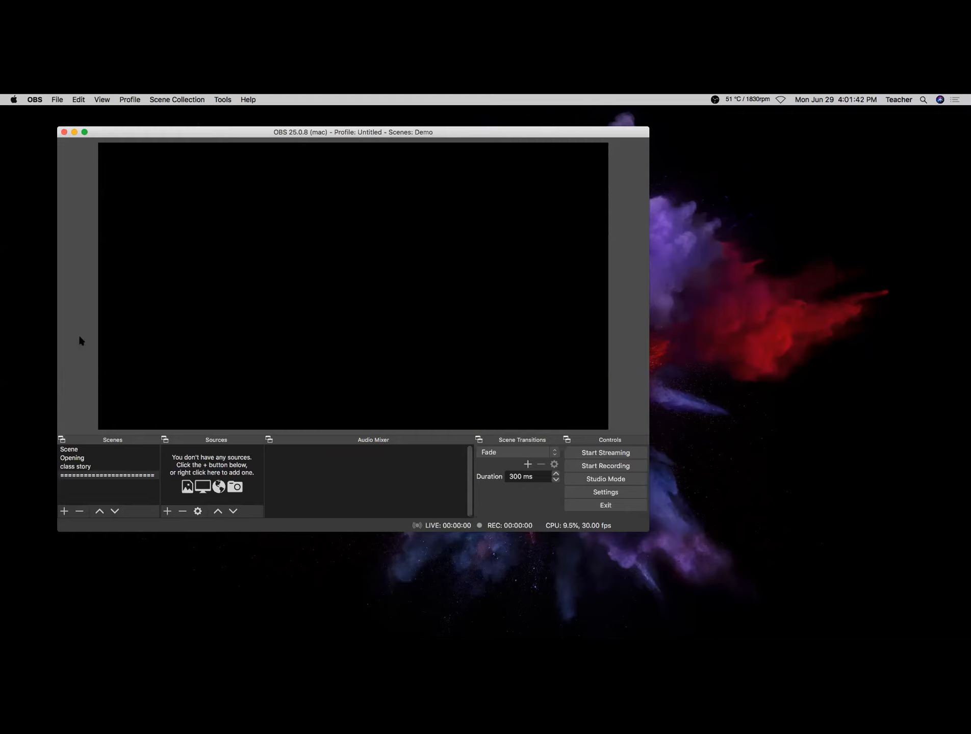
left_click(167, 511)
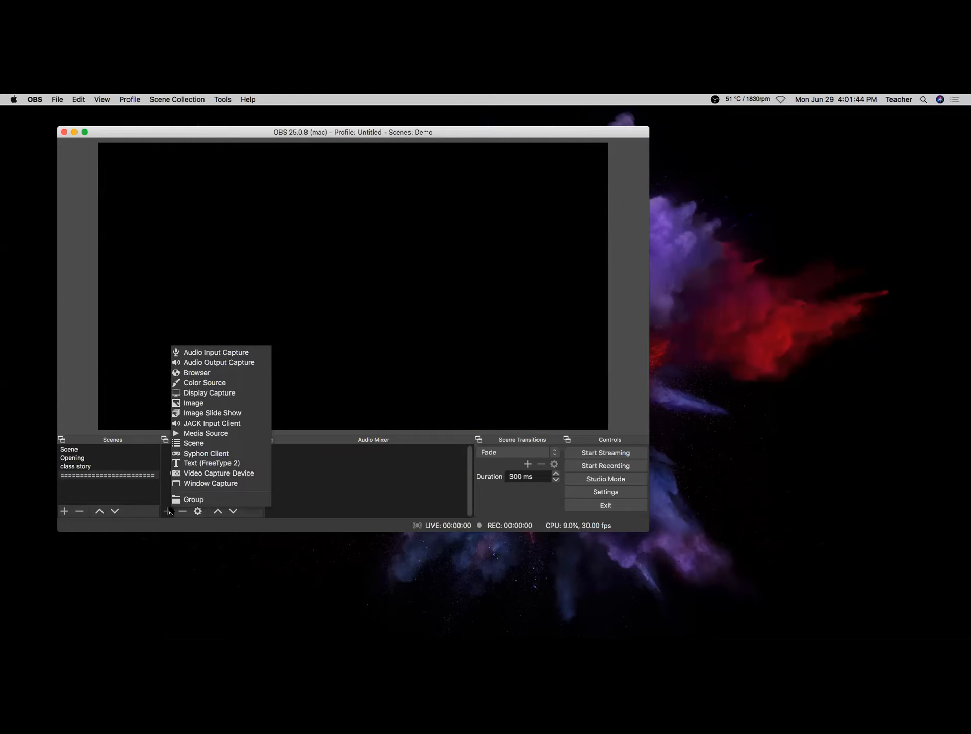
left_click(195, 375)
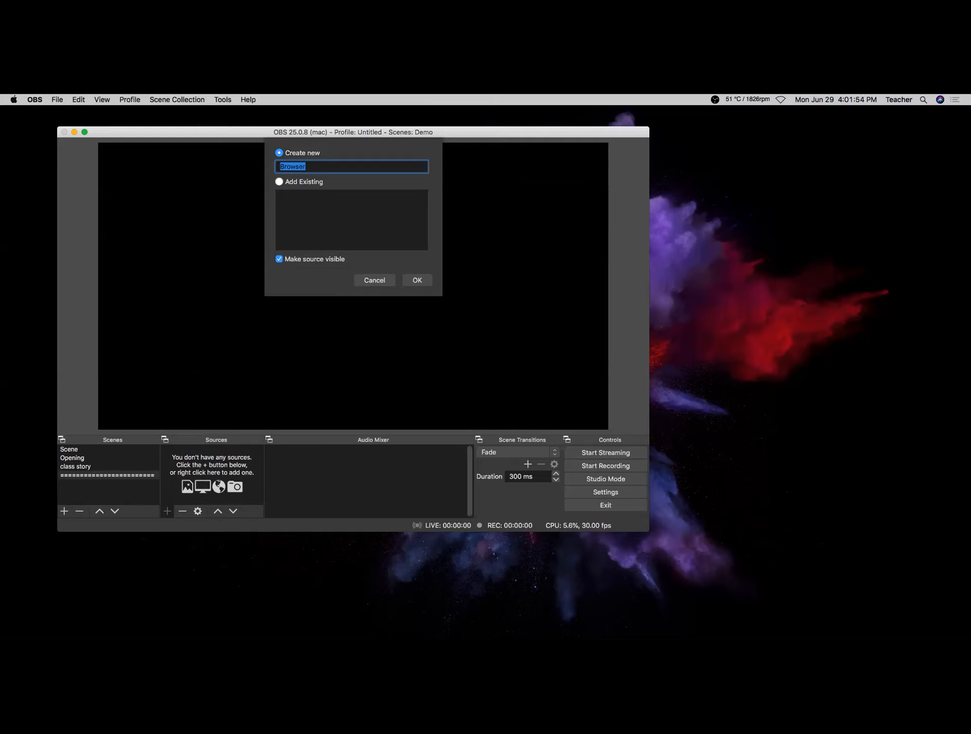
type("P")
type("Google slide")
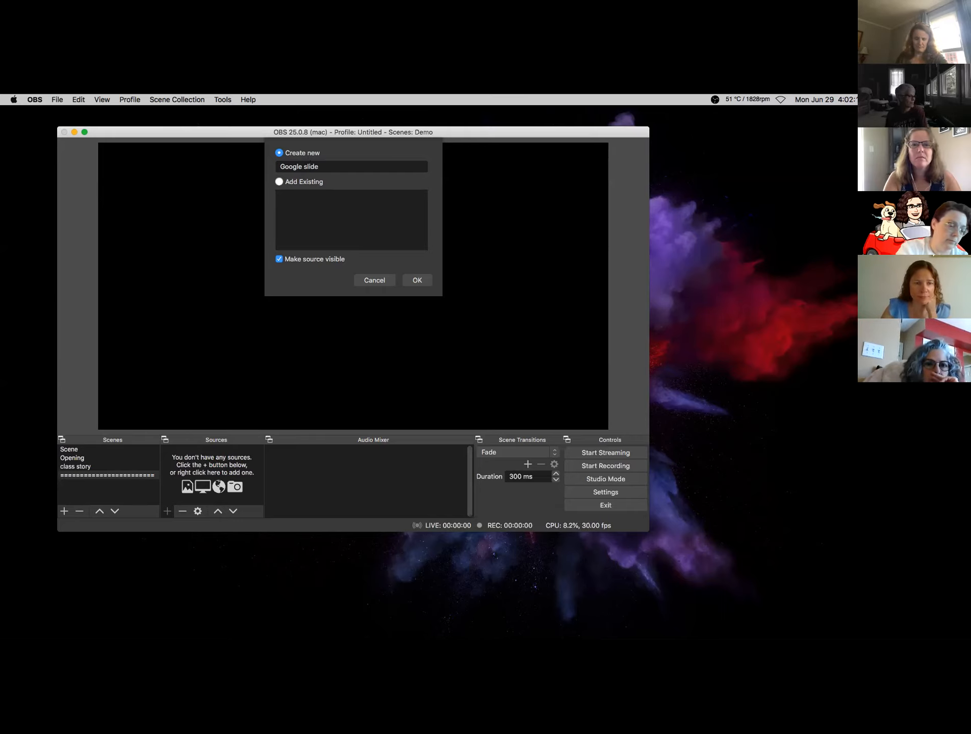
- Replace the Google slide source's default URL with the copied Google Slides presentation link
left_click(422, 282)
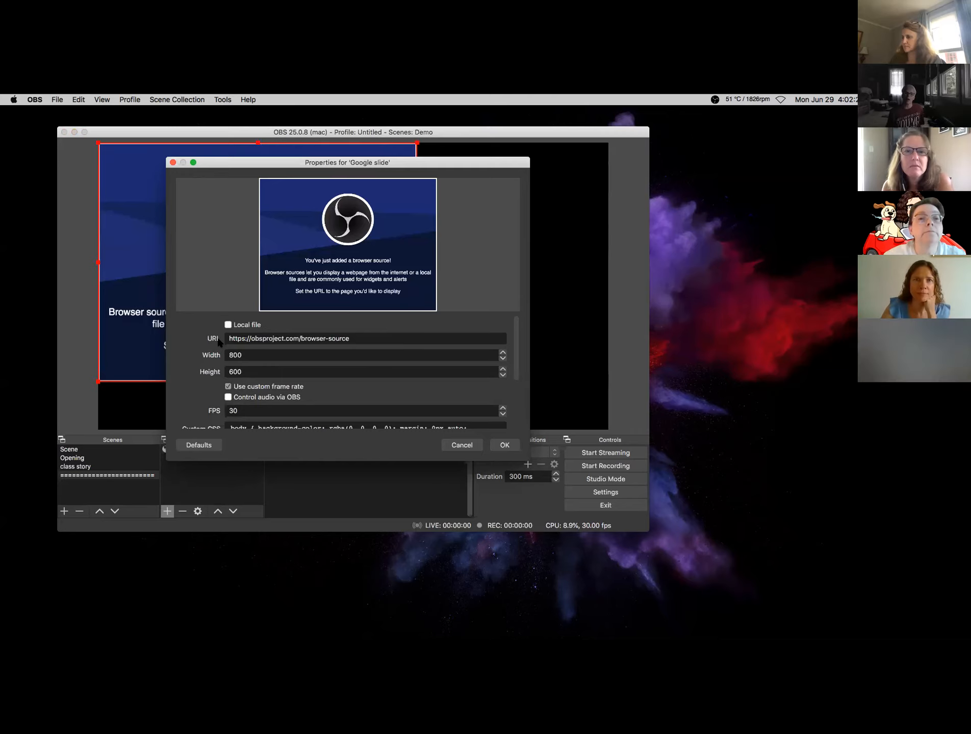
left_click(495, 338)
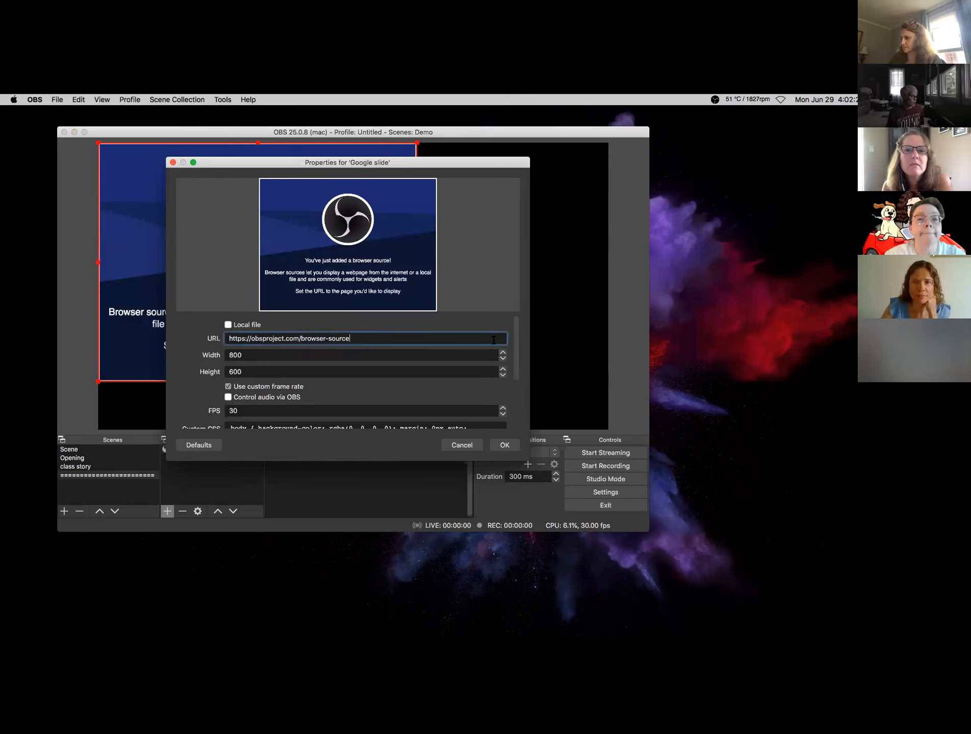
left_click_drag(358, 339, 204, 346)
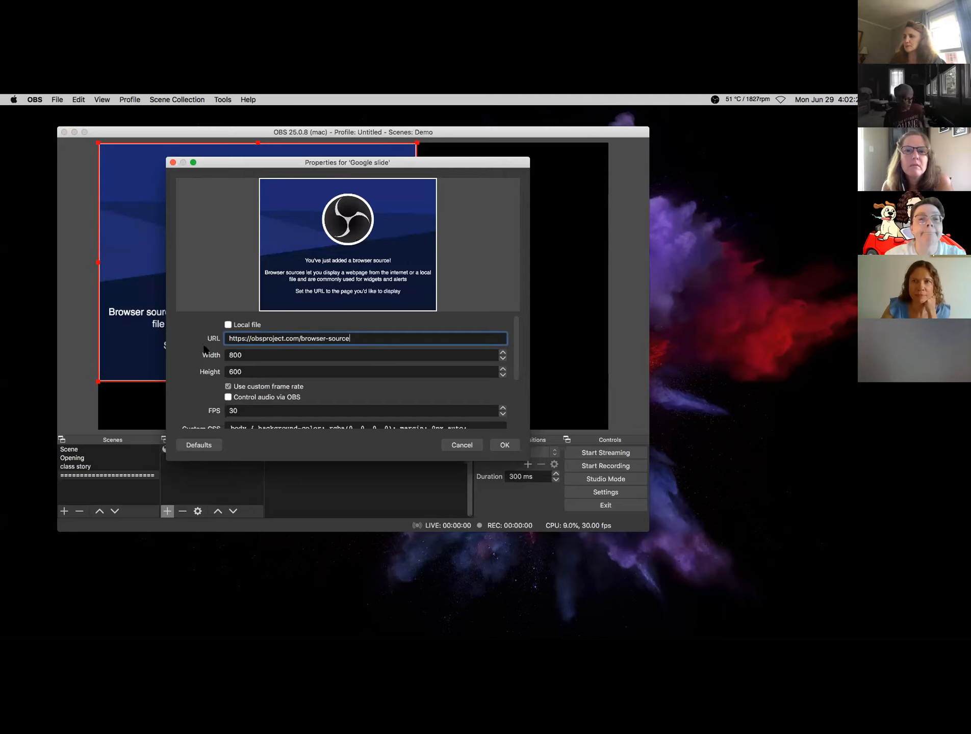
left_click_drag(358, 339, 219, 347)
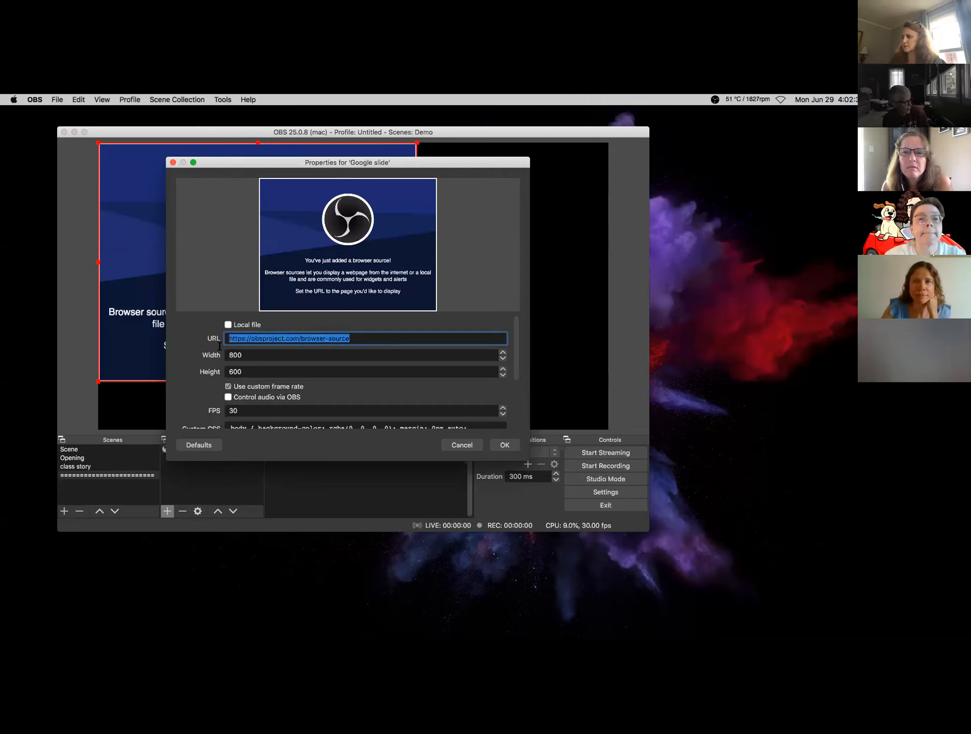
key("super+v")
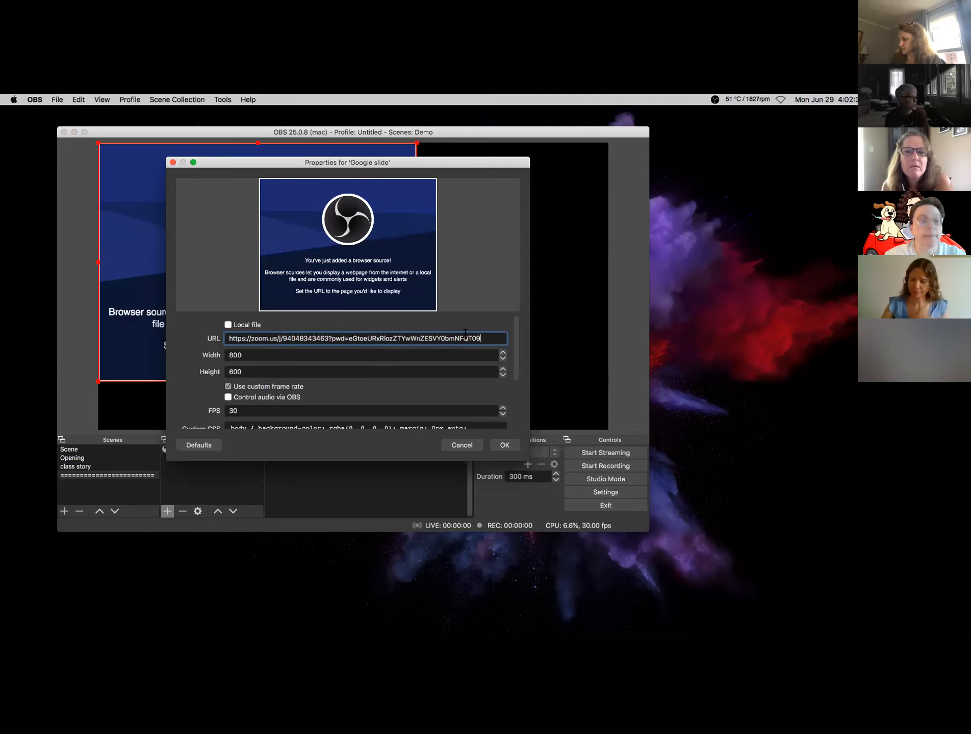
left_click_drag(483, 335, 117, 347)
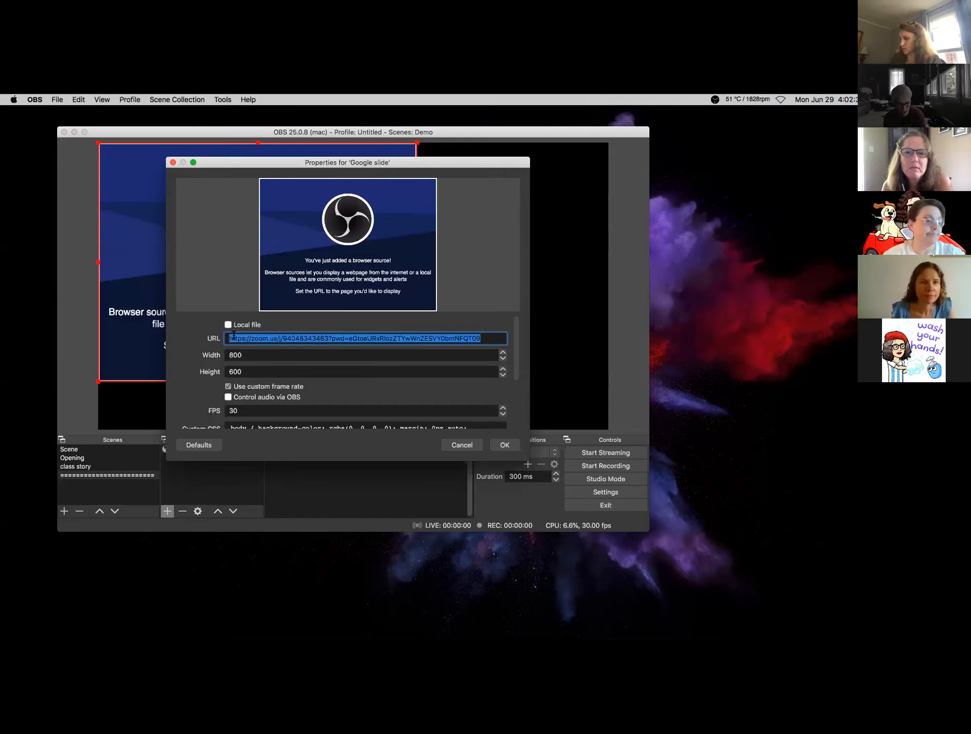
key("BackSpace")
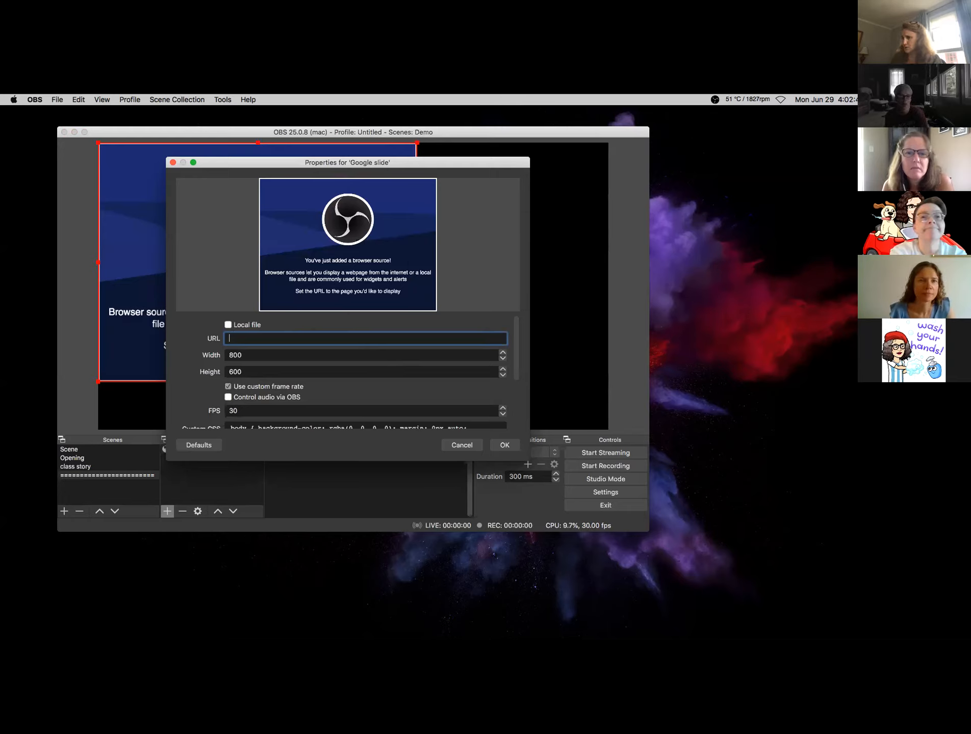
key("super+Tab")
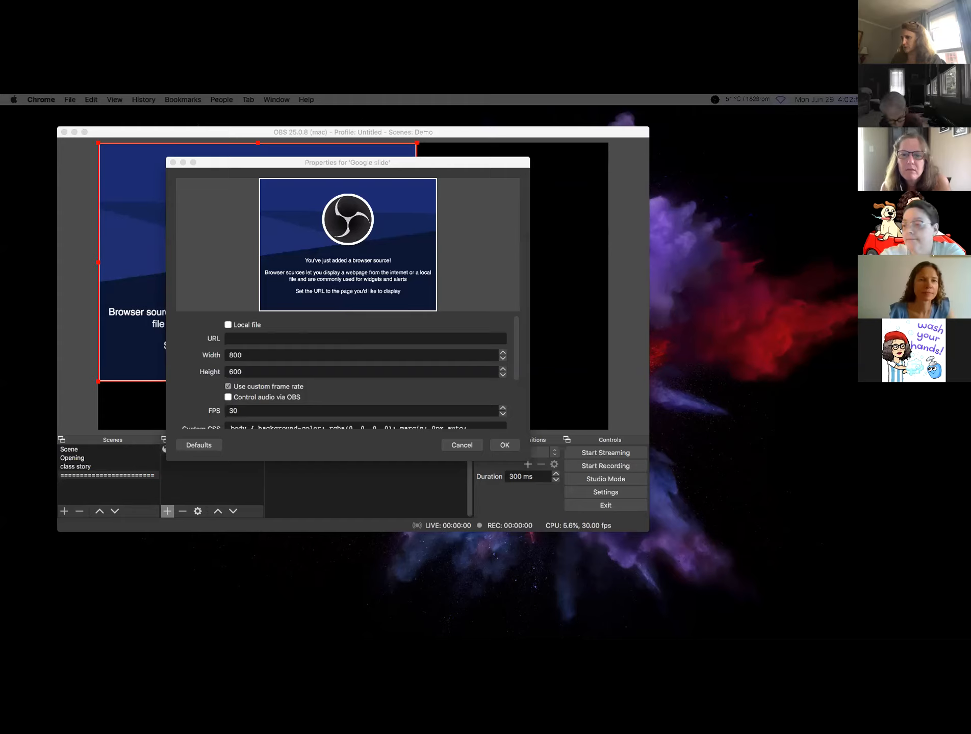
left_click(260, 339)
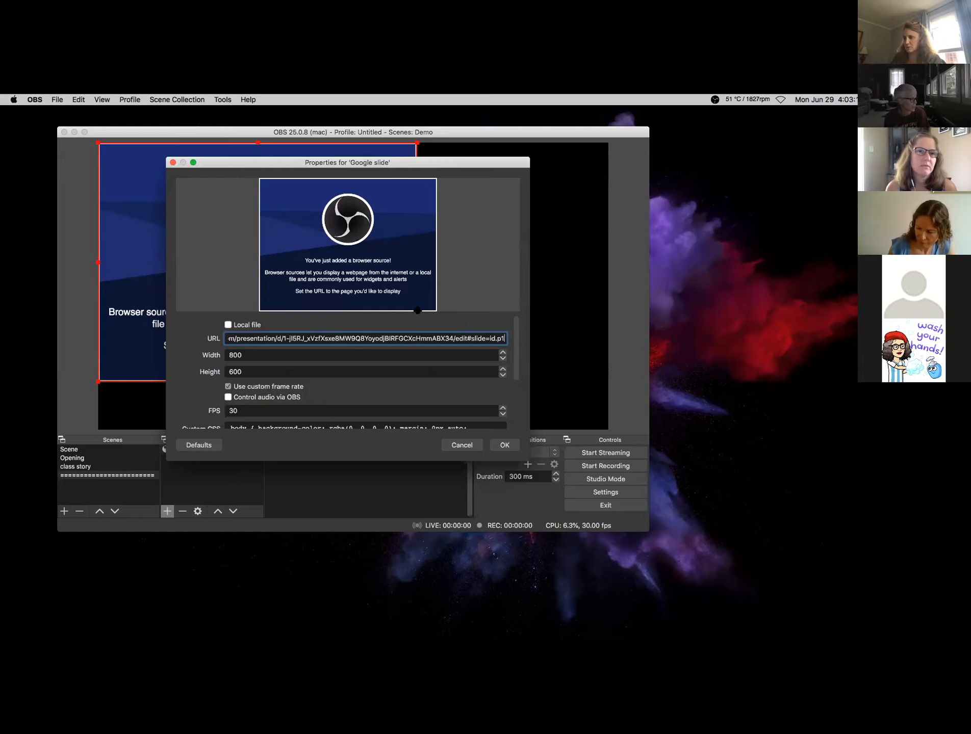
left_click(504, 446)
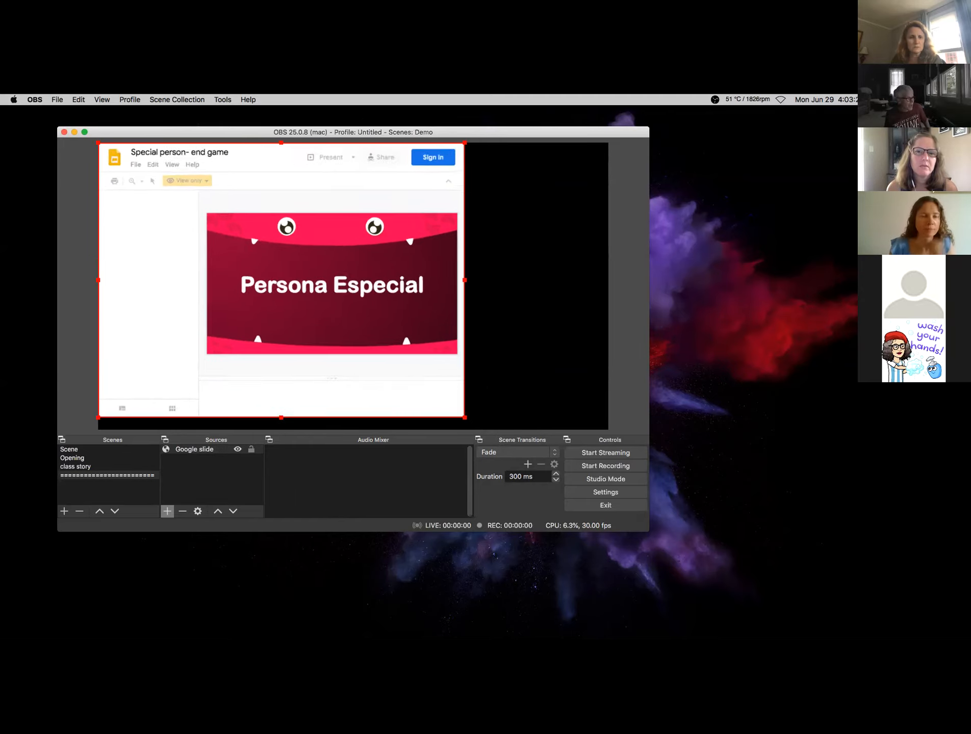
- Alt-crop the Slides header, bottom and thumbnail list, then enlarge the Google slide source to full height
left_click_drag(458, 383, 457, 383)
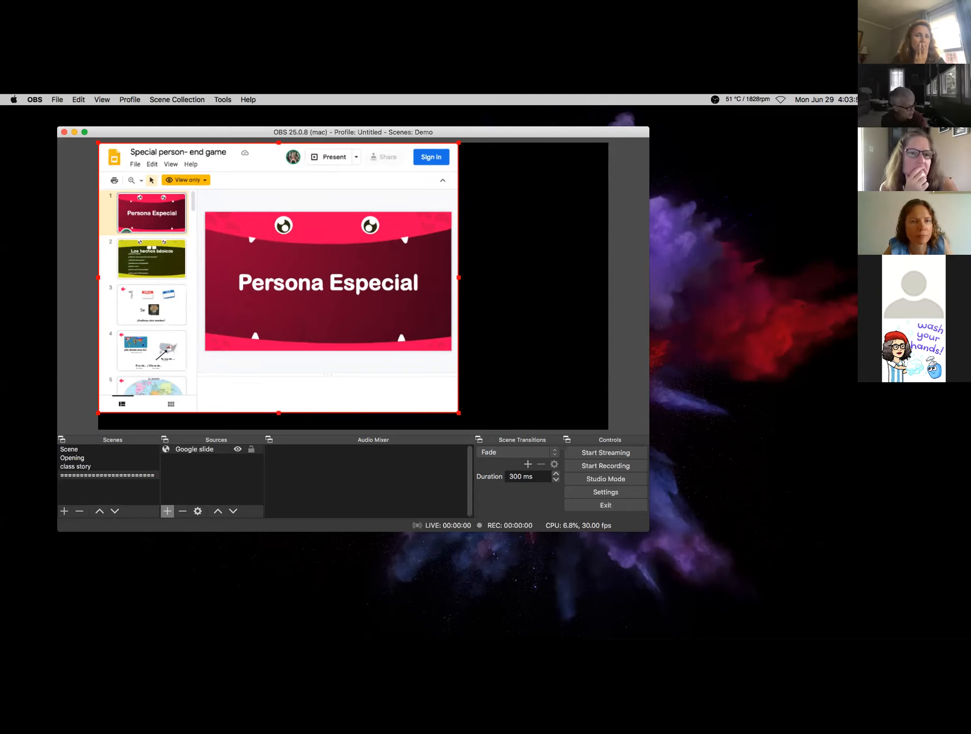
left_click_drag(278, 413, 294, 380)
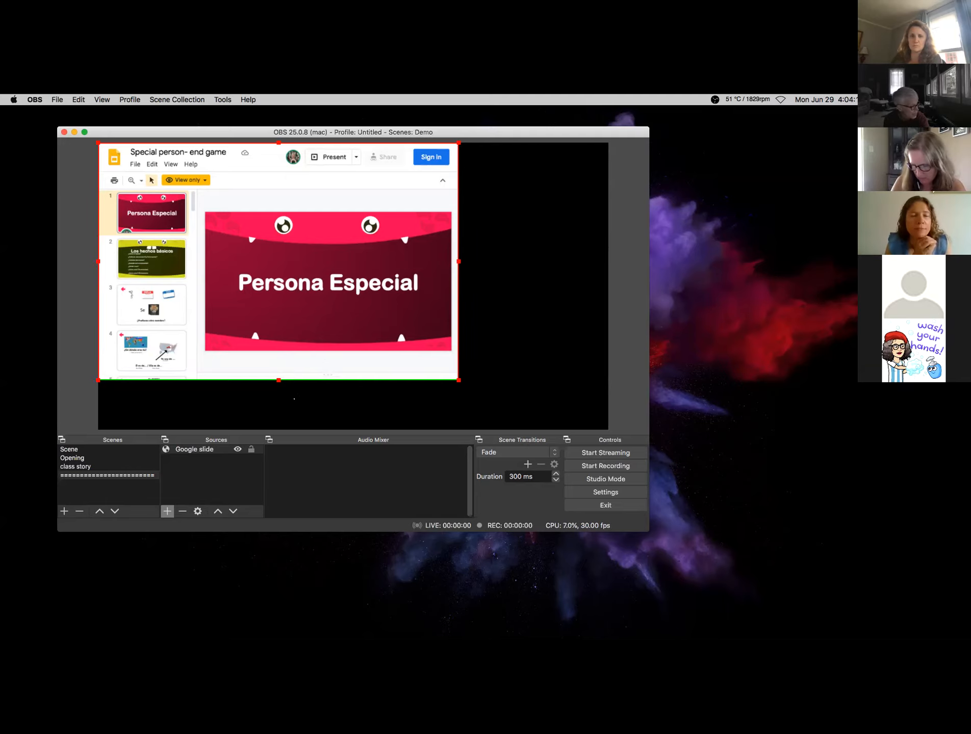
left_click_drag(278, 380, 279, 392)
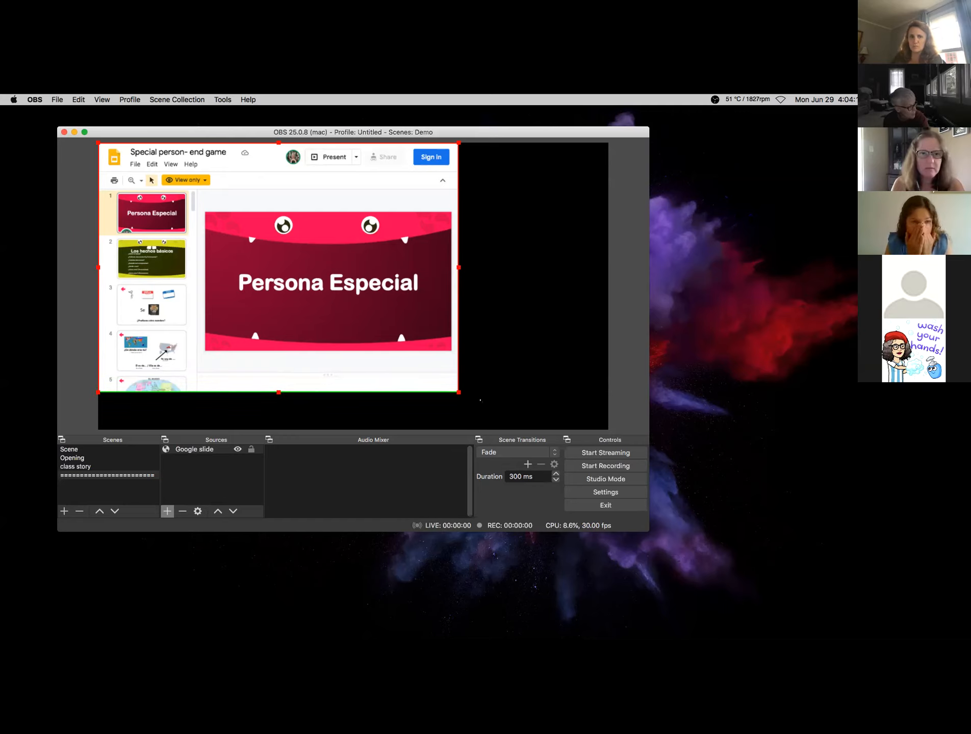
left_click_drag(278, 143, 277, 176)
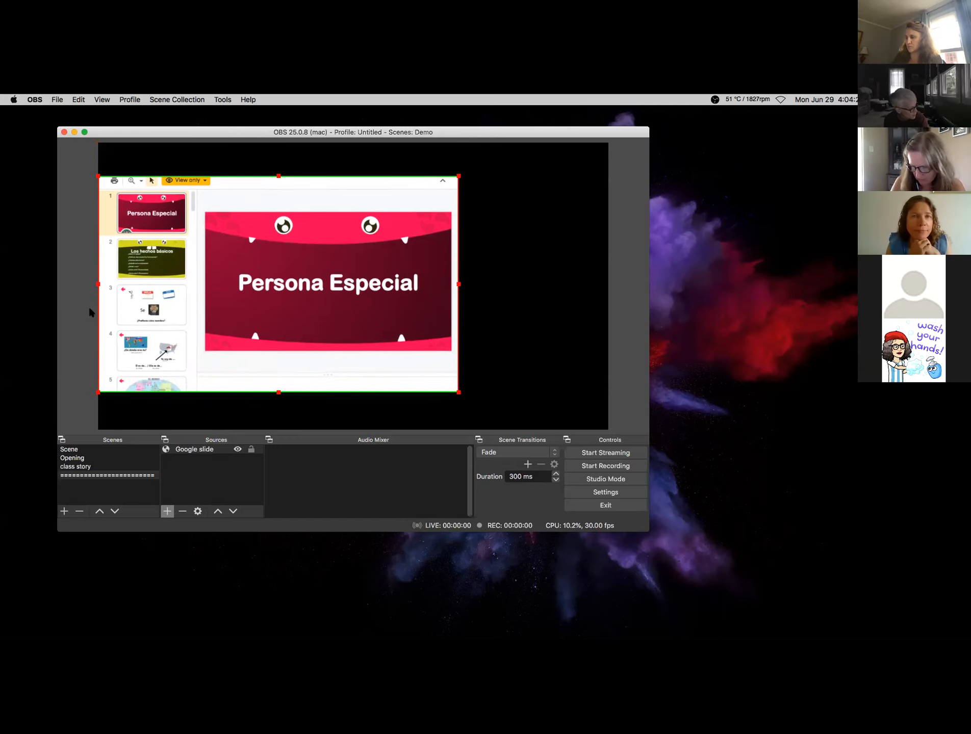
left_click_drag(99, 285, 162, 285)
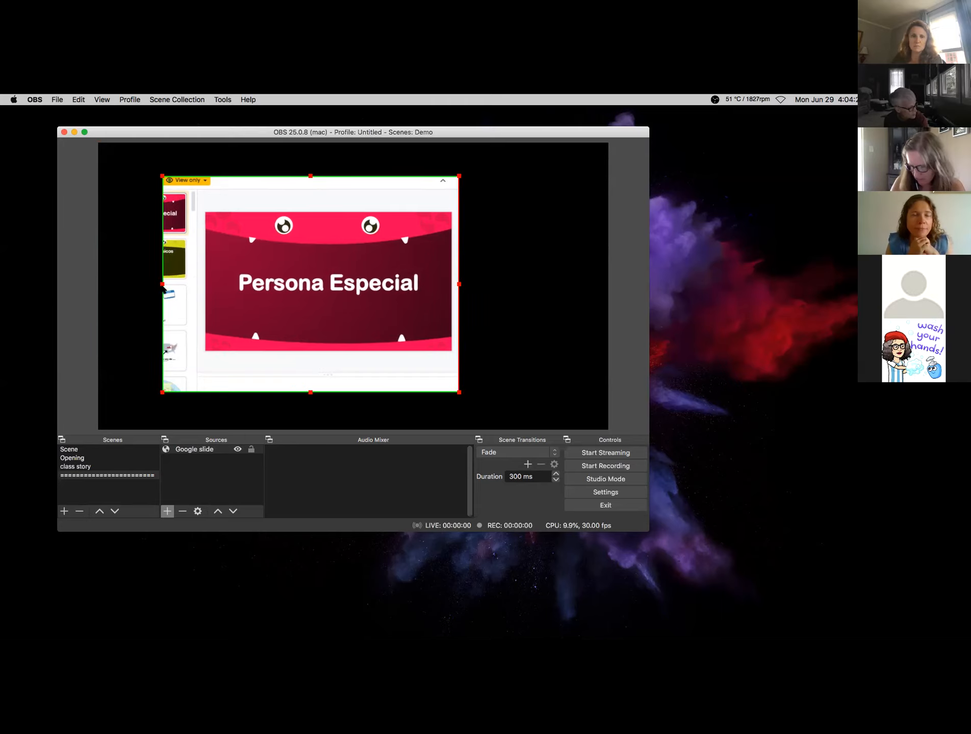
left_click_drag(459, 392, 510, 429)
left_click_drag(162, 177, 114, 142)
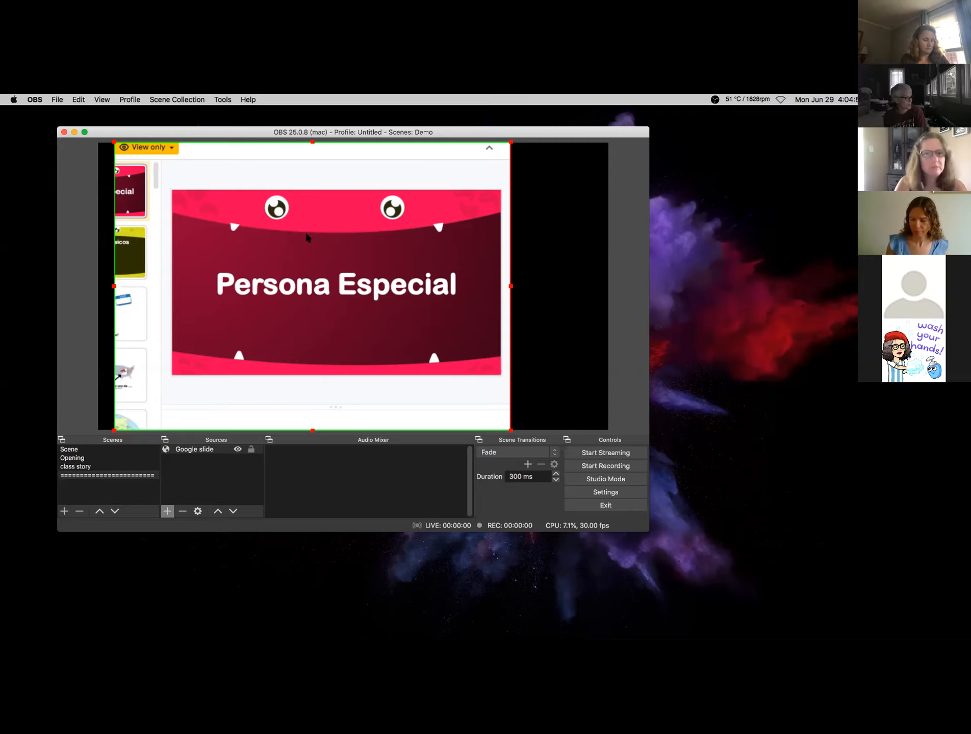
- Open an Interact window for Google slide beside the preview and start presenting the deck
right_click(307, 248)
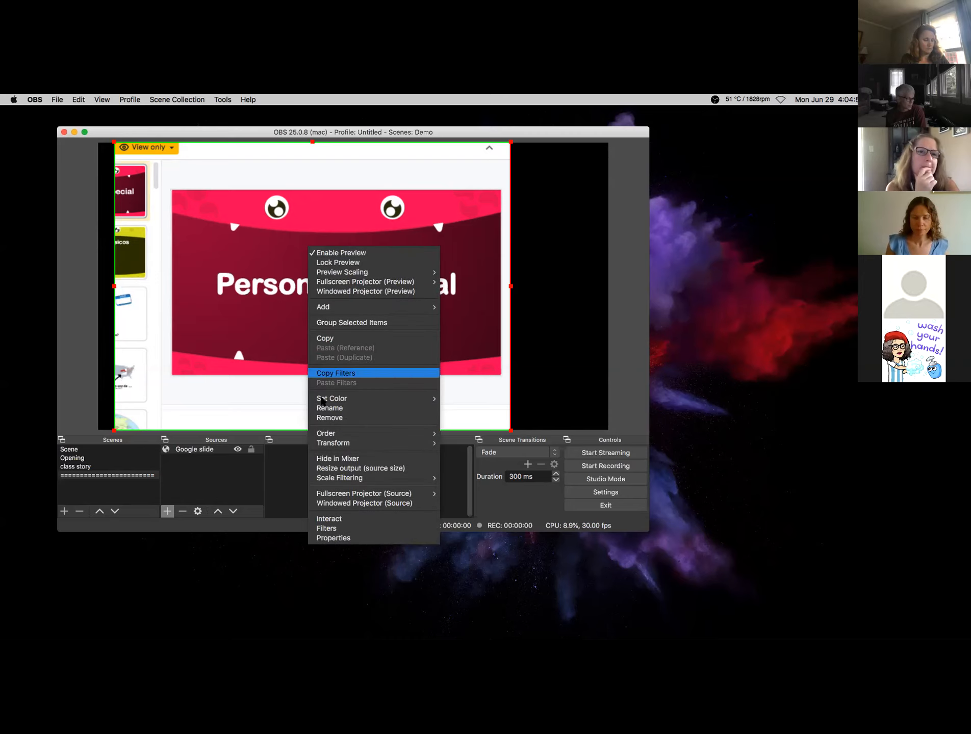
left_click(346, 519)
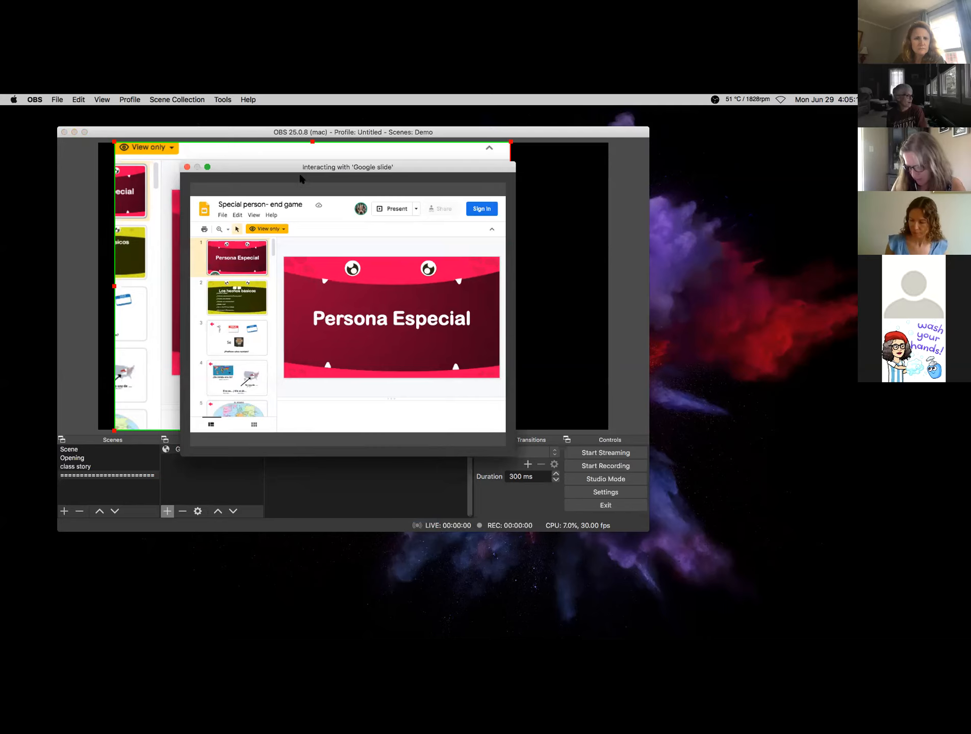
left_click(300, 204)
left_click_drag(286, 167, 727, 184)
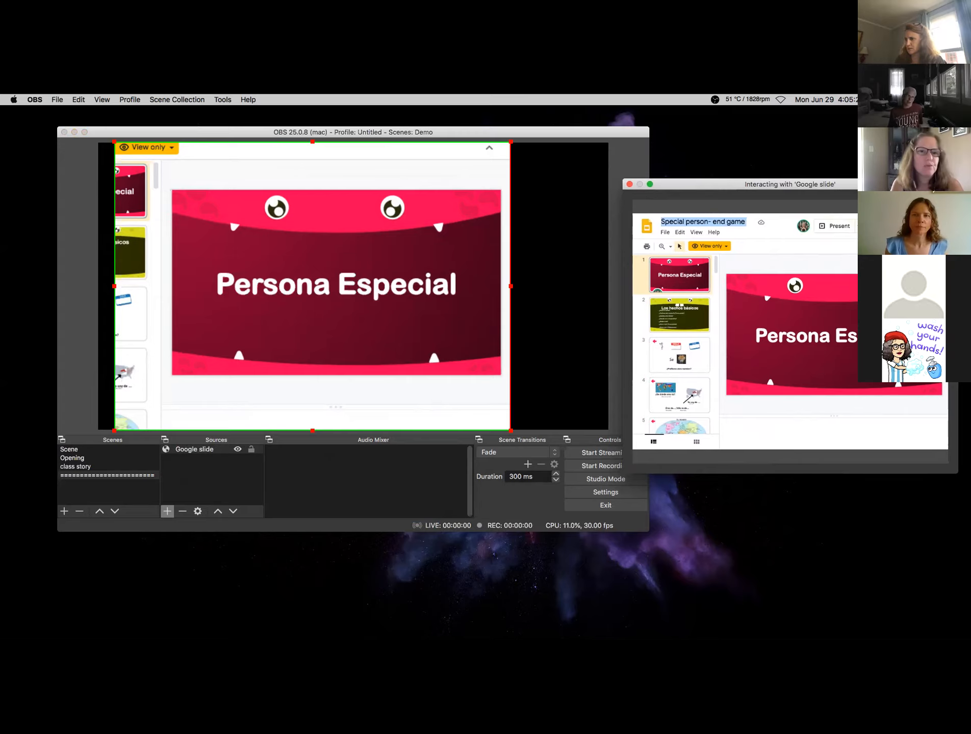
left_click(833, 223)
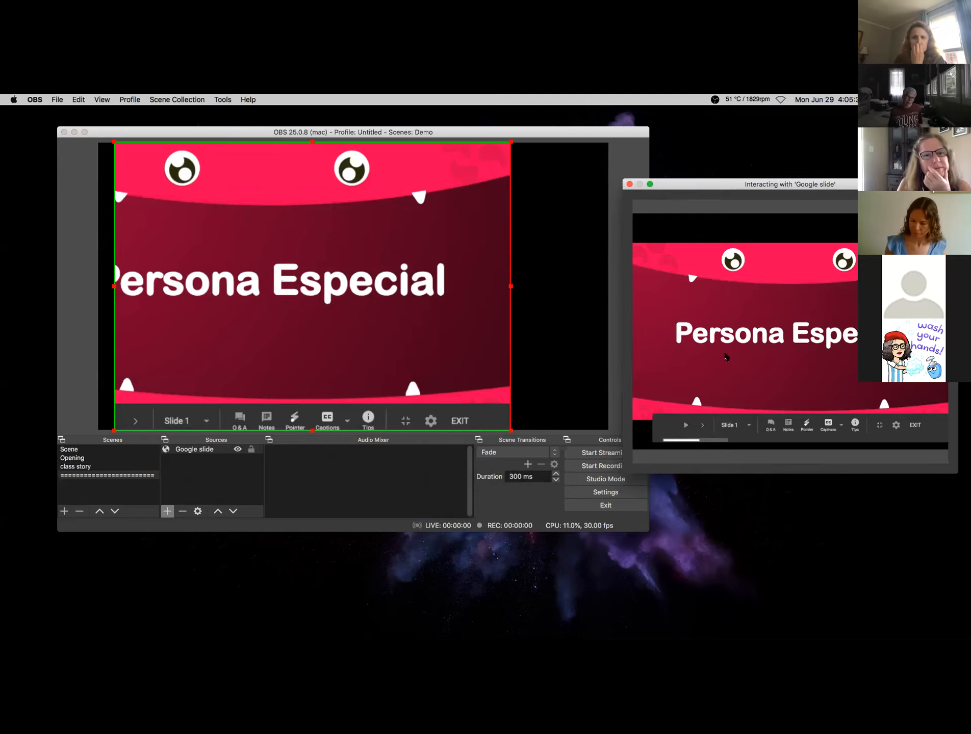
- Advance to the United States map slide, then reposition and uncrop the source to show the western states
left_click(703, 426)
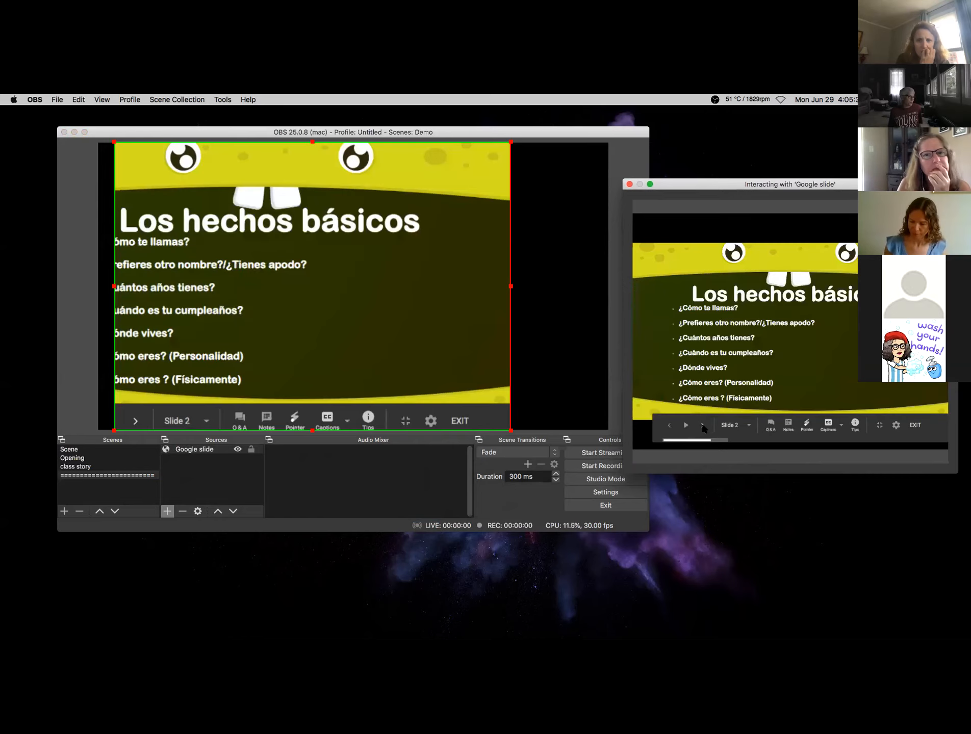
left_click(703, 427)
left_click(703, 428)
left_click(703, 429)
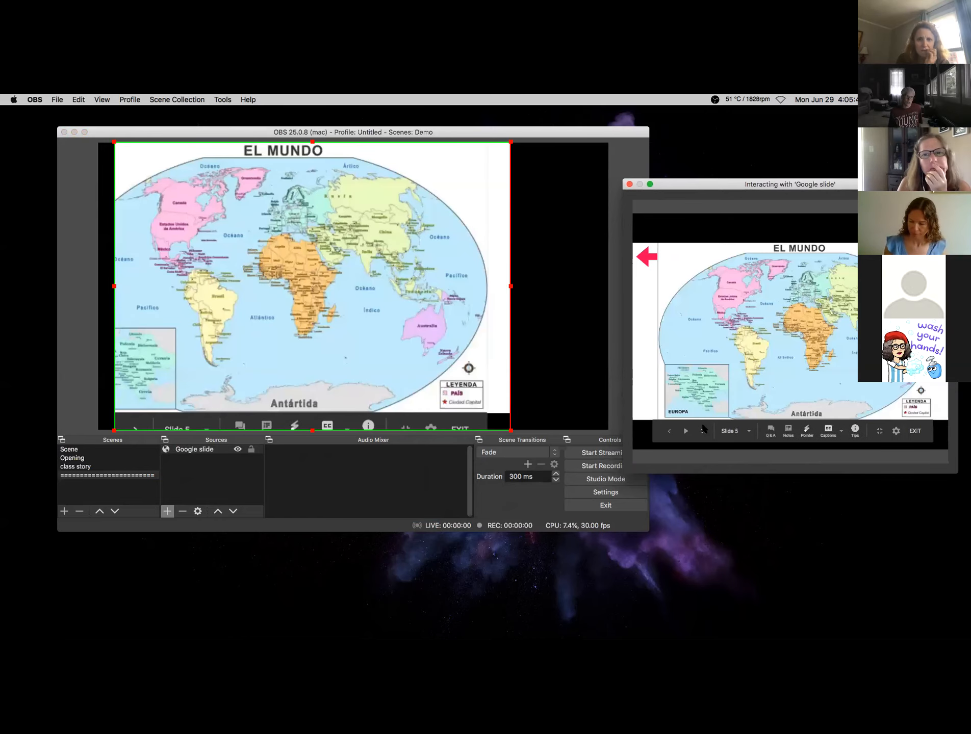
left_click(703, 429)
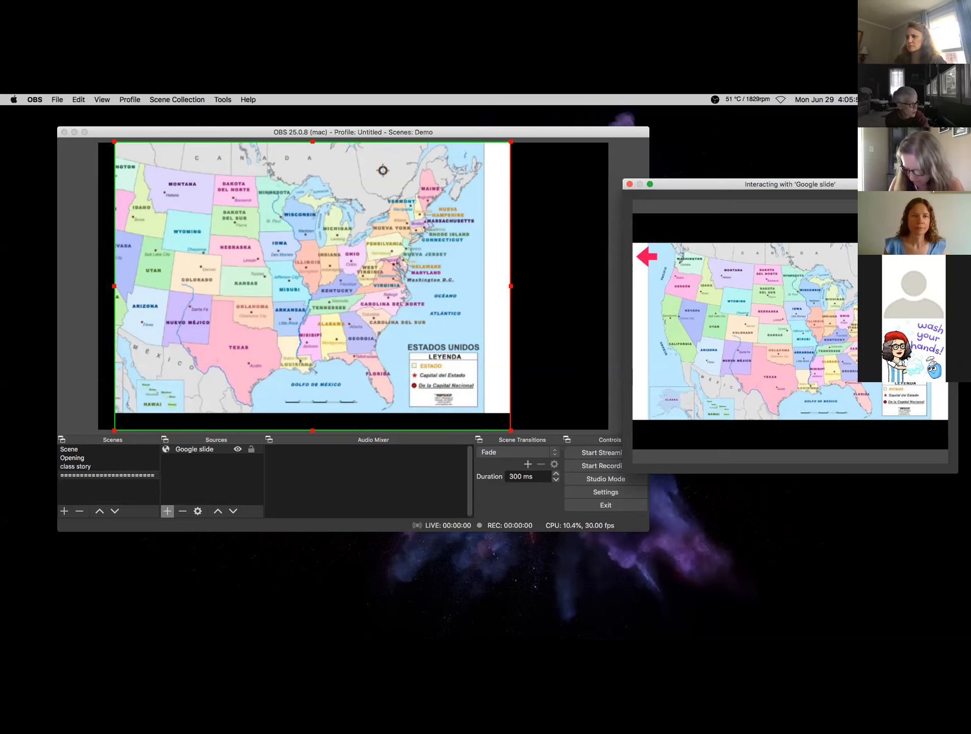
left_click_drag(173, 312, 278, 284)
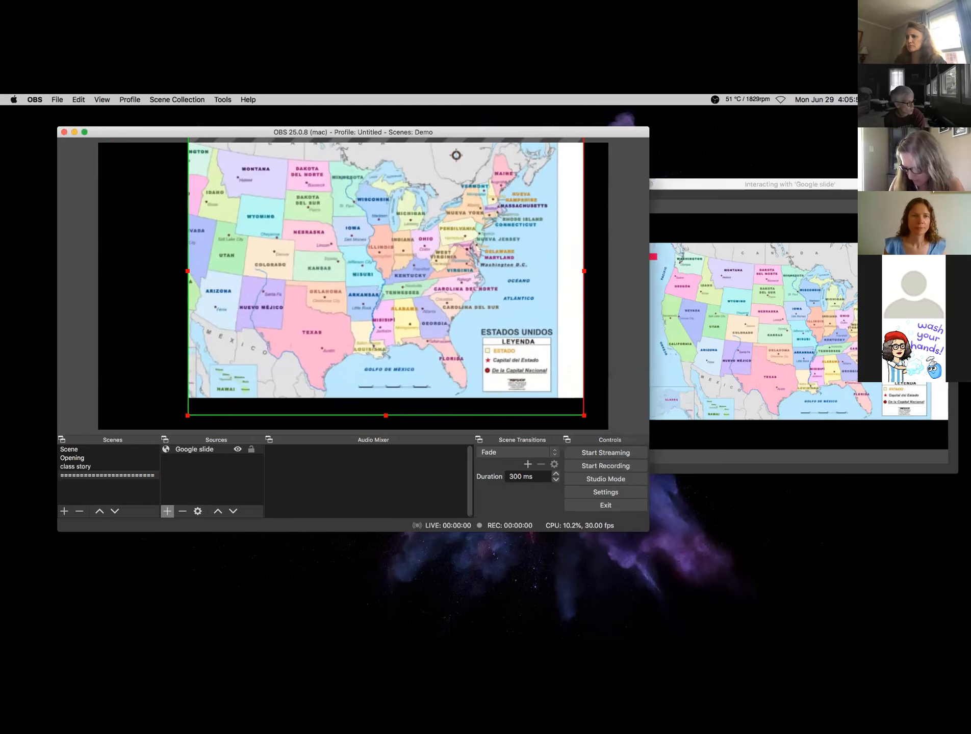
left_click_drag(187, 273, 125, 289)
mouse_move(261, 237)
left_mouse_down()
mouse_move(269, 266)
mouse_move(260, 253)
left_mouse_up()
- Page through the presentation and back to slide 5, the El Mundo world map
left_click(781, 301)
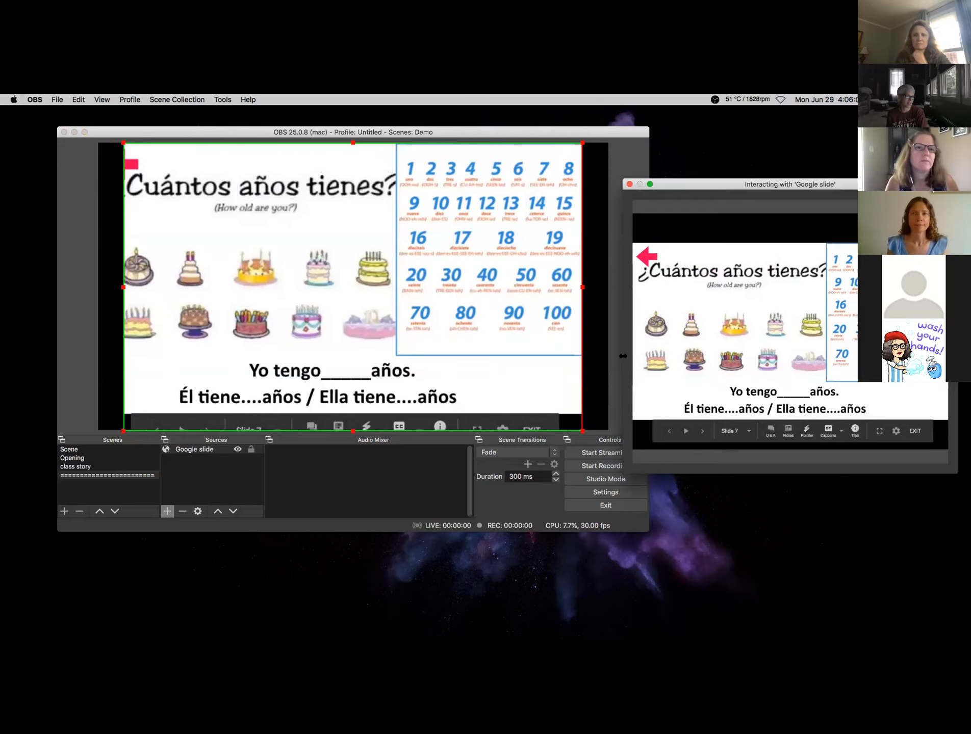
left_click(703, 432)
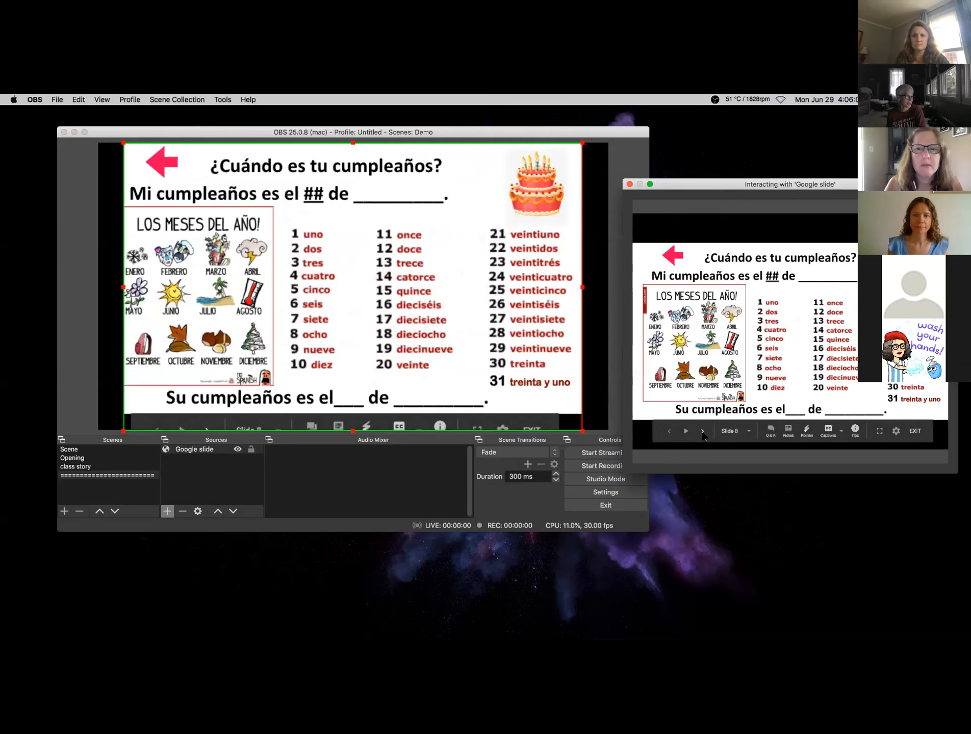
left_click(703, 432)
left_click(669, 433)
left_click(669, 432)
left_click(669, 433)
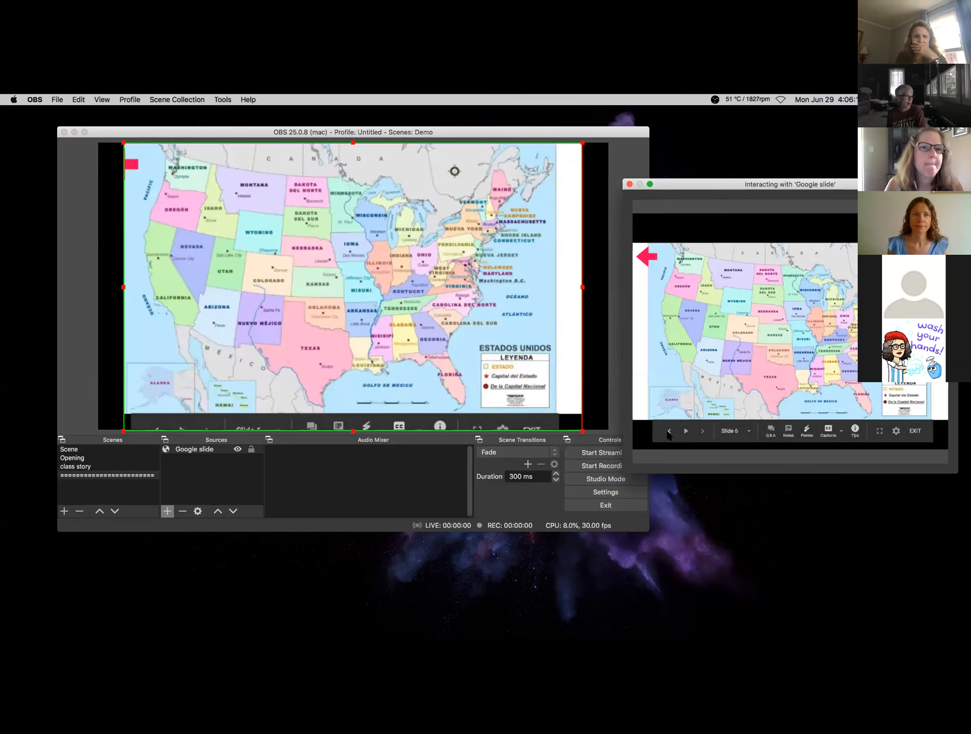
left_click(669, 432)
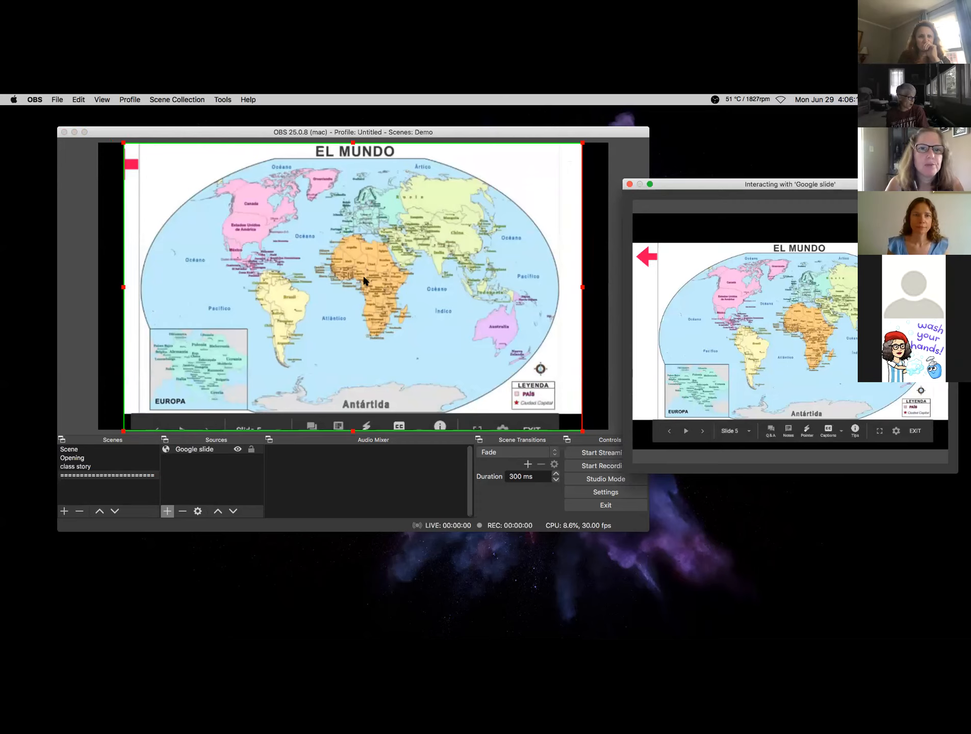
left_click(167, 511)
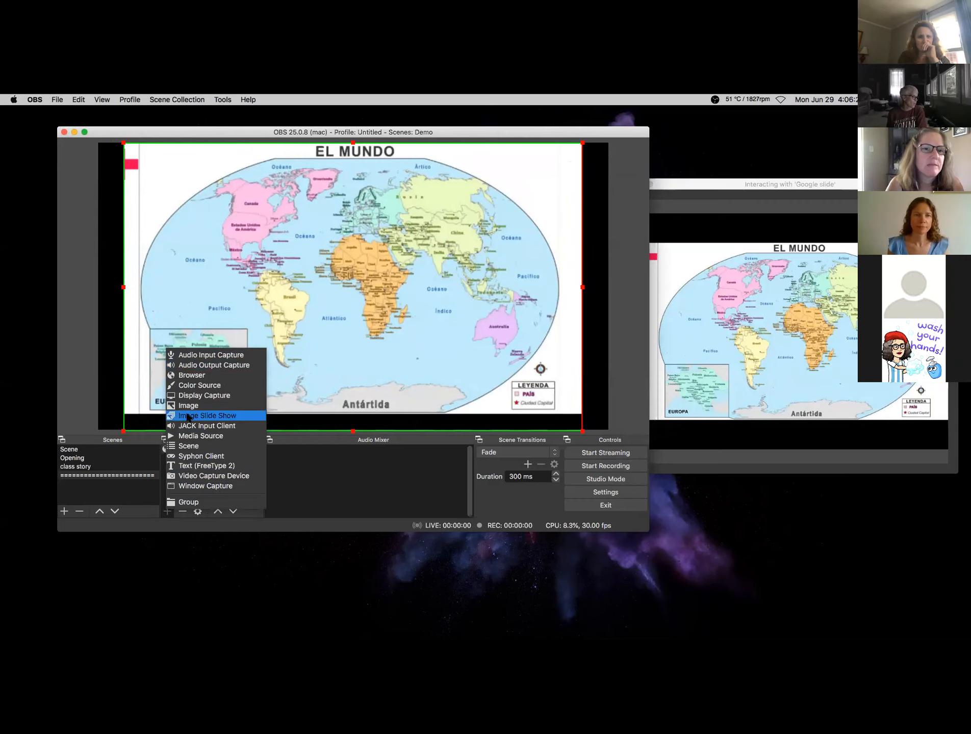
- Add the existing Camera video capture source and shrink it into the map's bottom-right corner
left_click(199, 477)
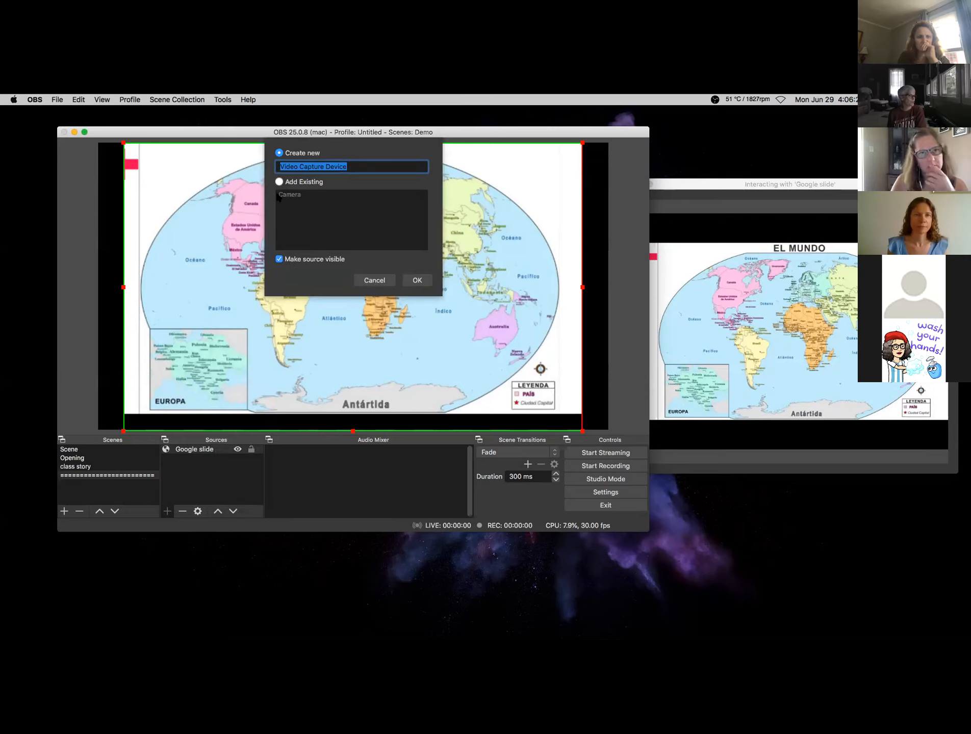
left_click(279, 182)
left_click(287, 196)
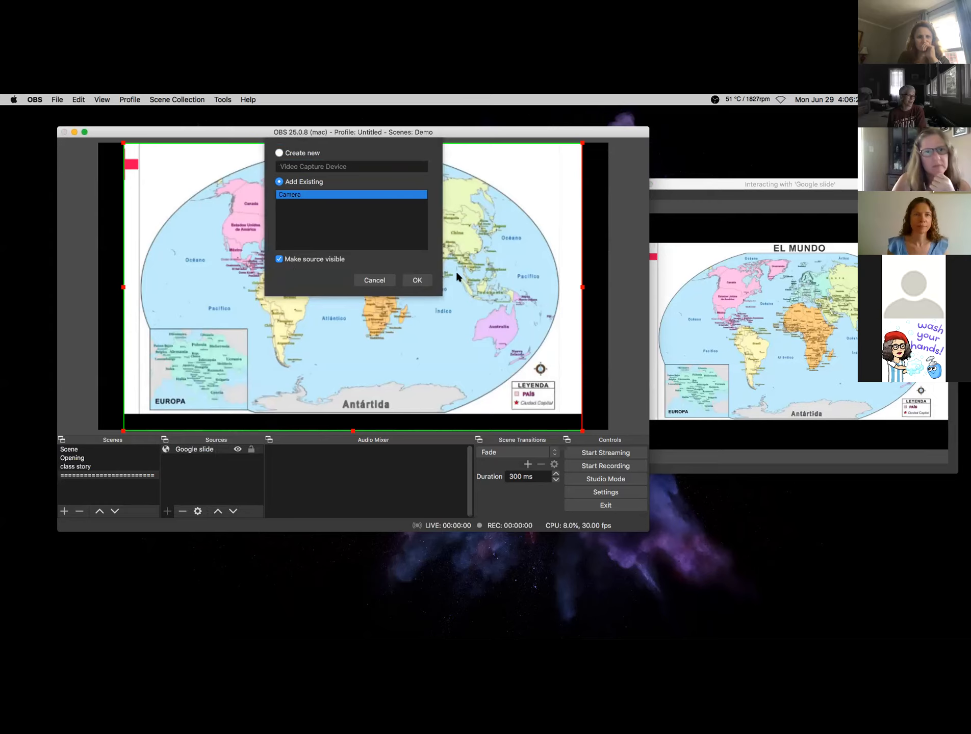
left_click(417, 280)
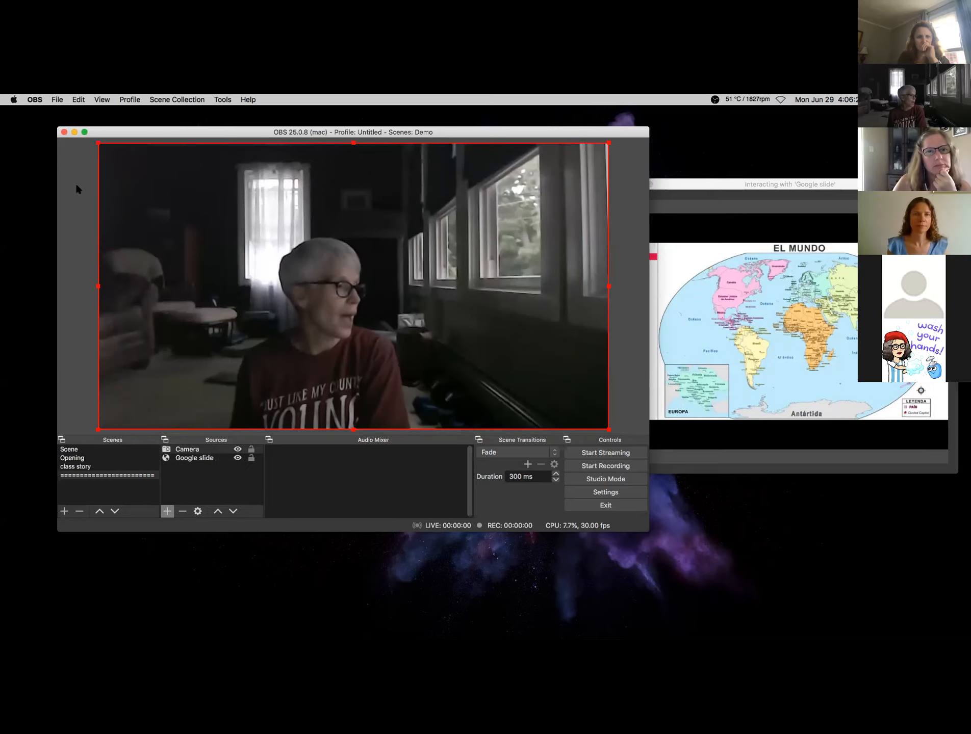
left_click_drag(98, 145, 470, 351)
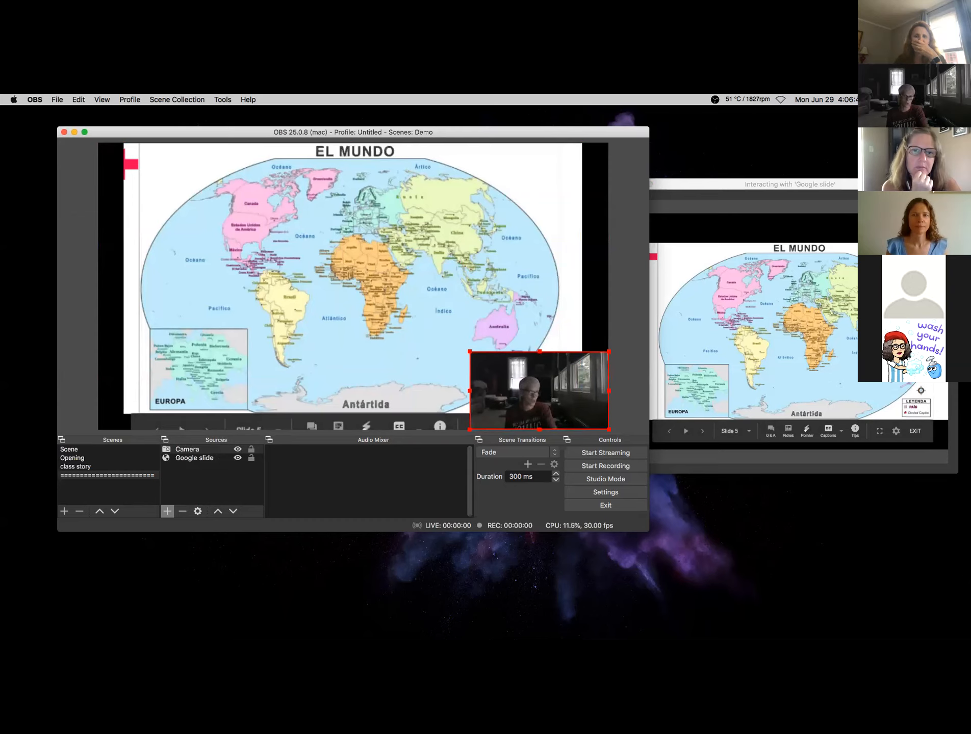
mouse_move(740, 635)
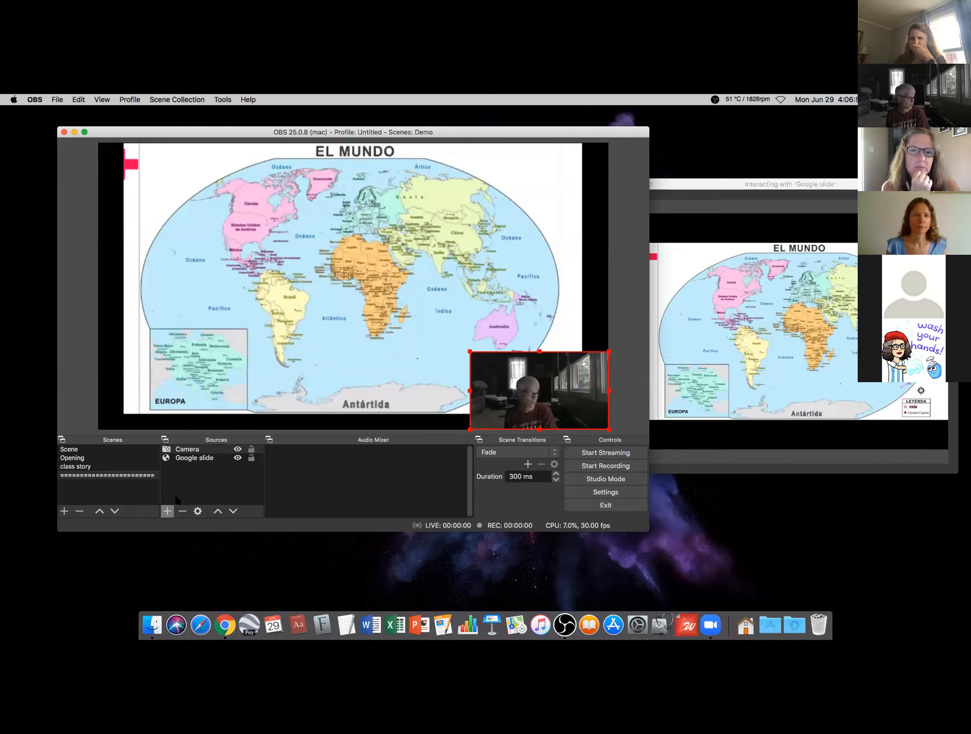
left_click(168, 511)
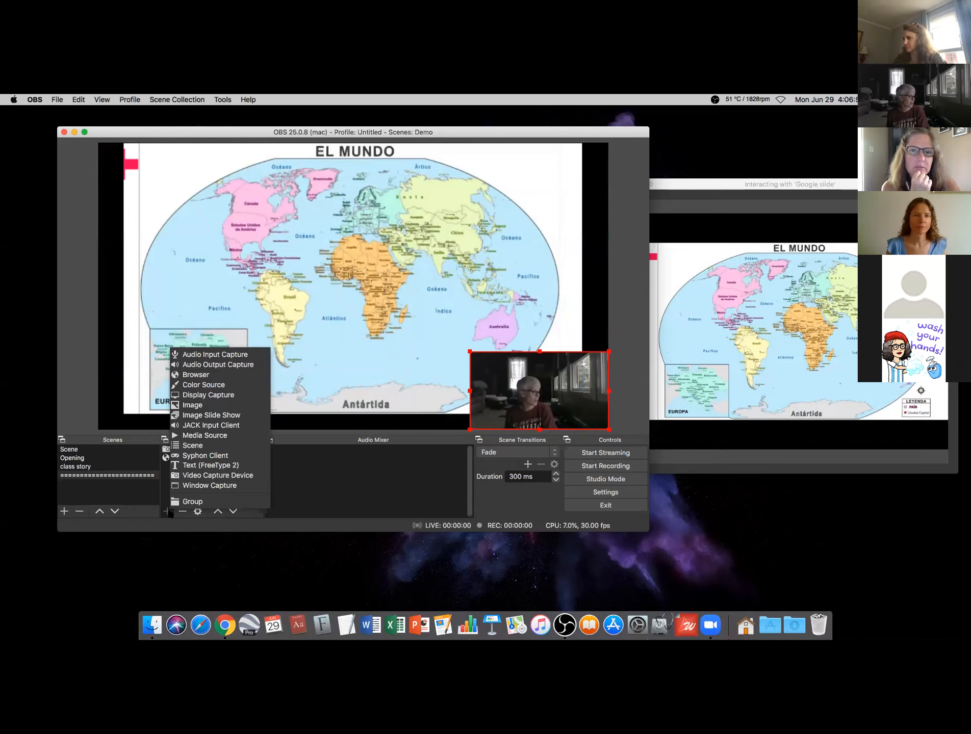
left_click(196, 354)
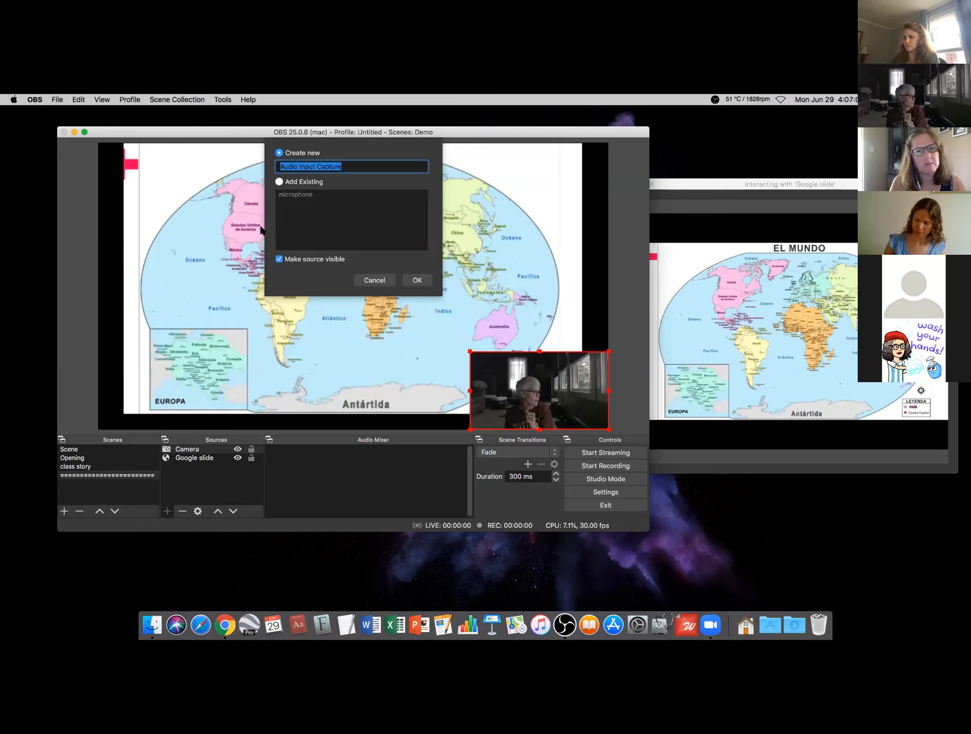
left_click(279, 183)
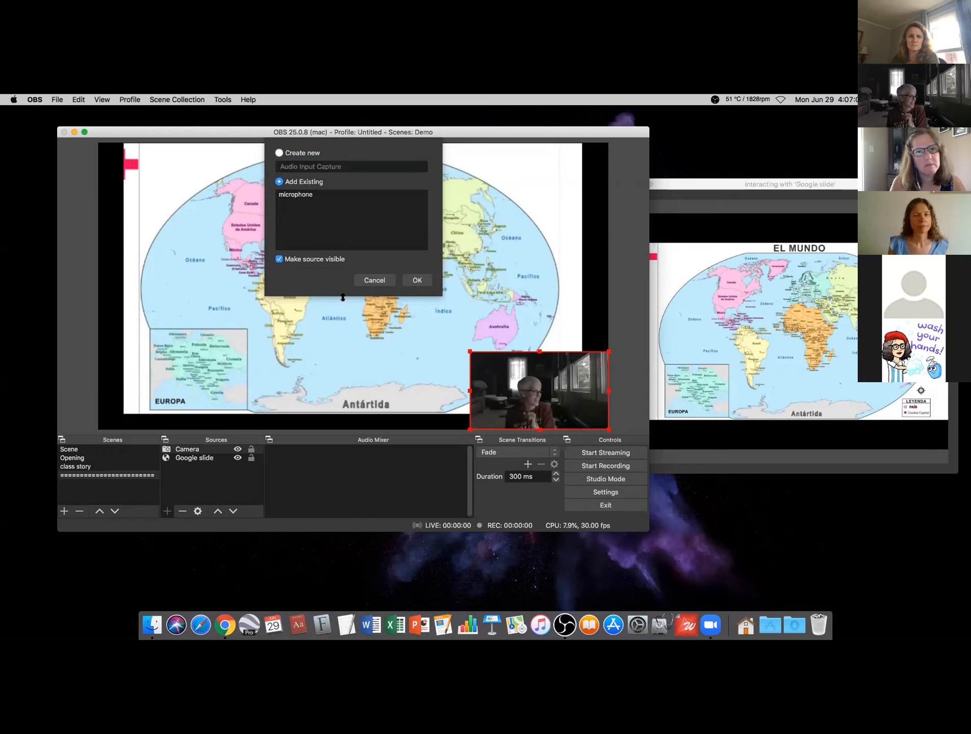
left_click(282, 195)
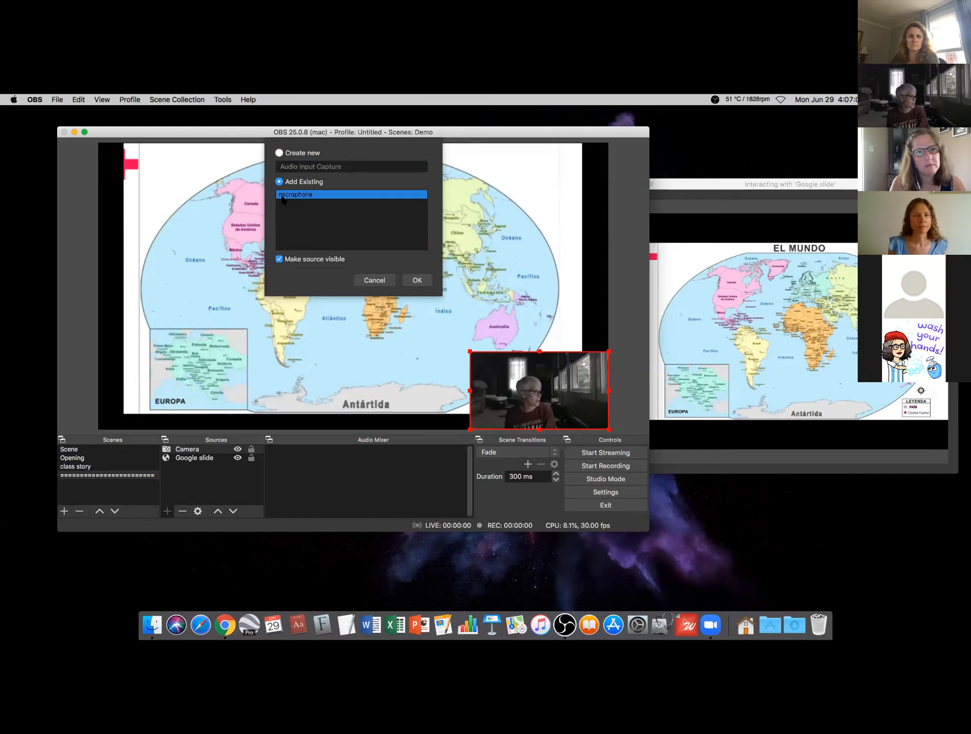
left_click(425, 278)
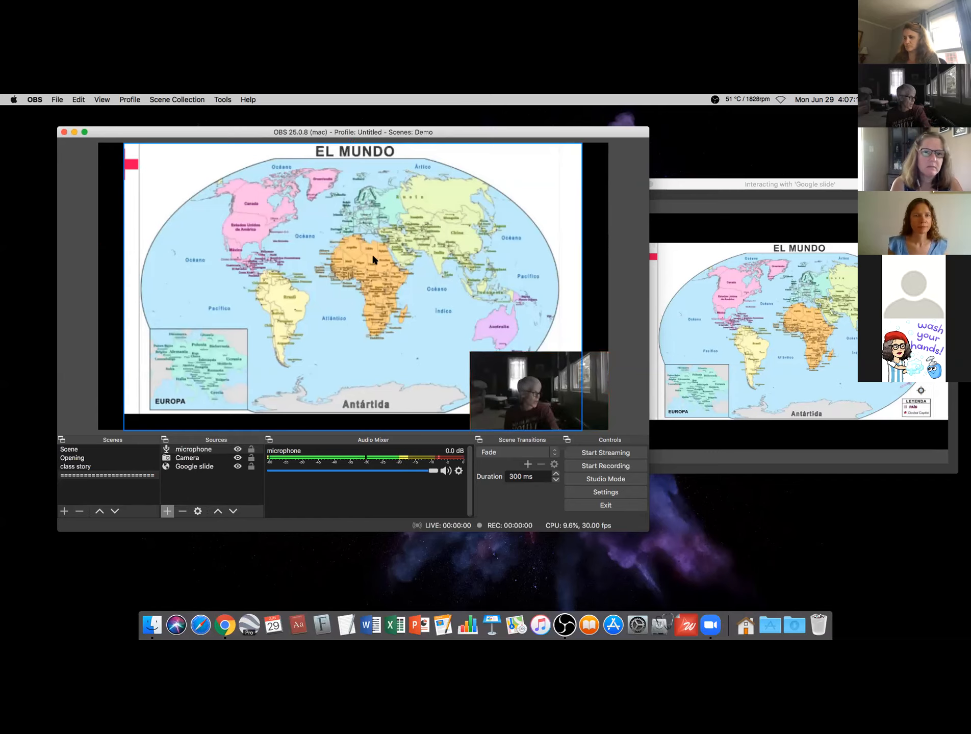
left_click(197, 458)
left_click(197, 450)
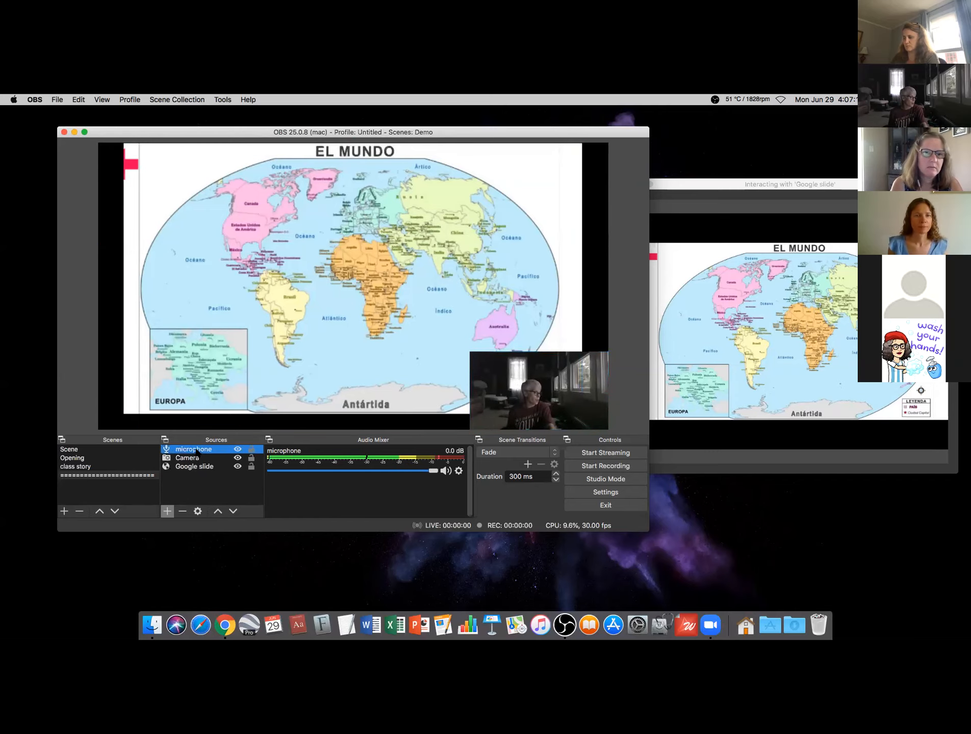
key("BackSpace")
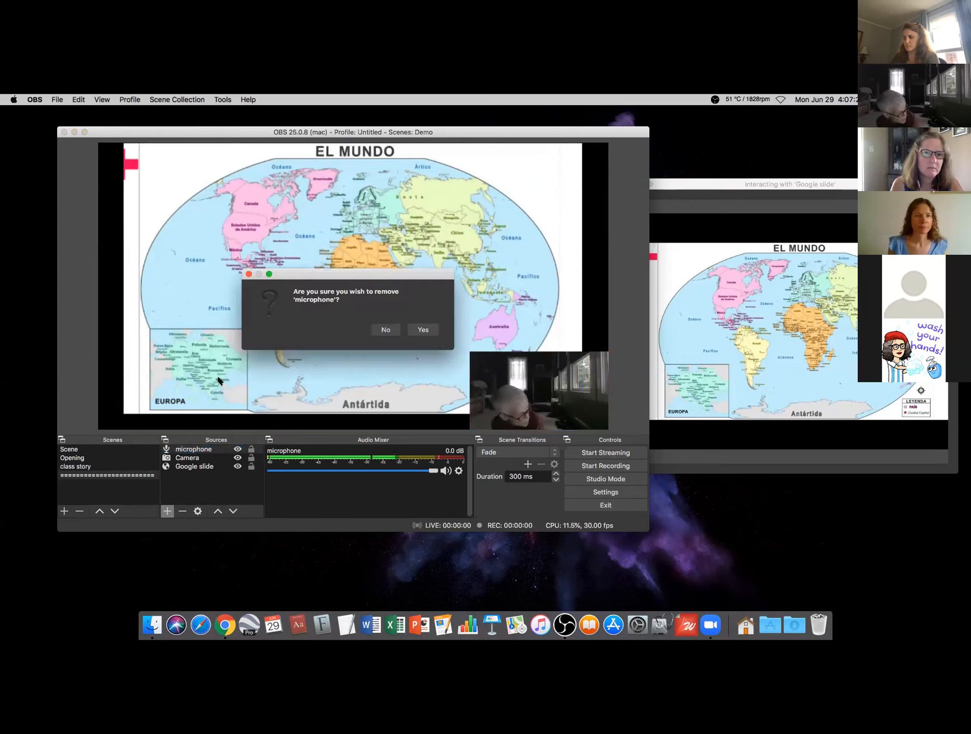
left_click(421, 328)
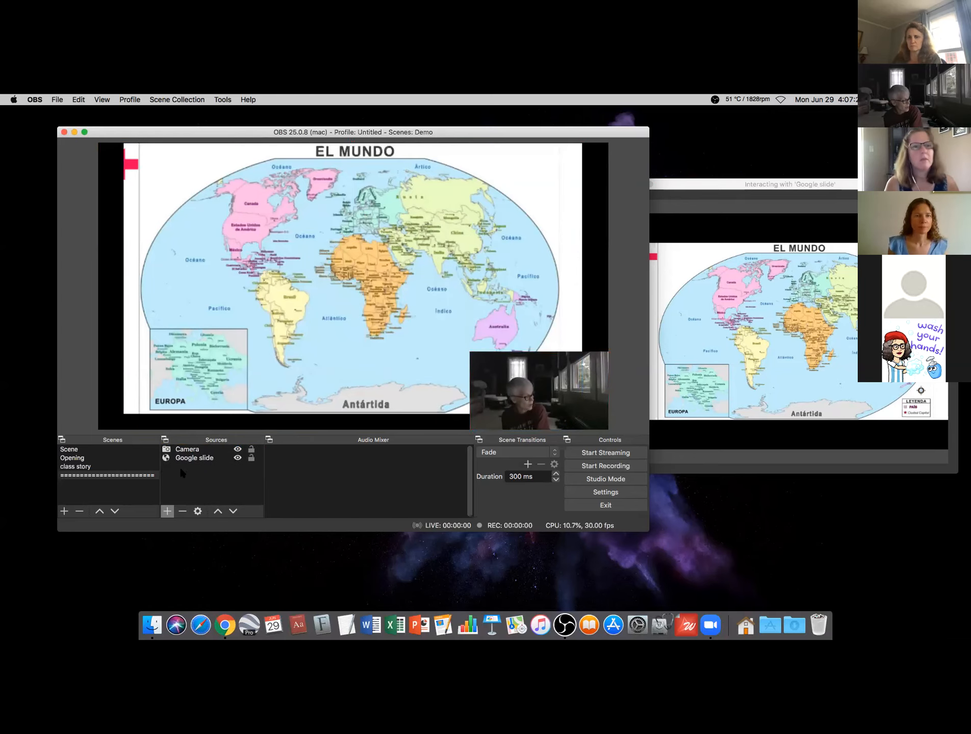
- Remove and re-add the existing Camera, resizing it into a small inset at the map's top-right
left_click(180, 450)
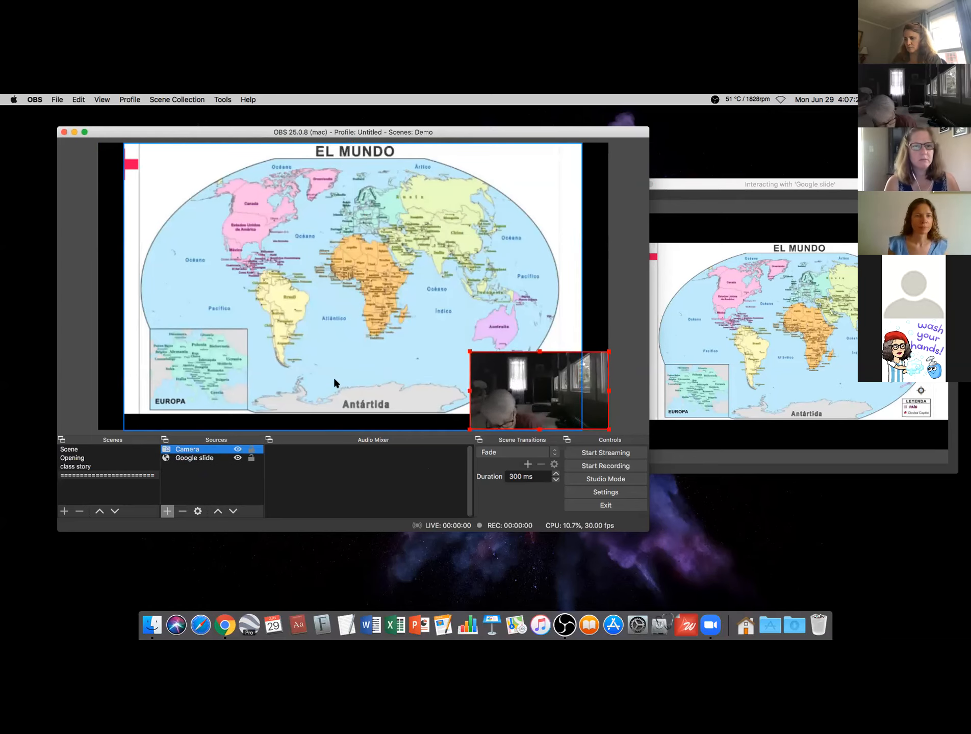
key("BackSpace")
left_click(420, 330)
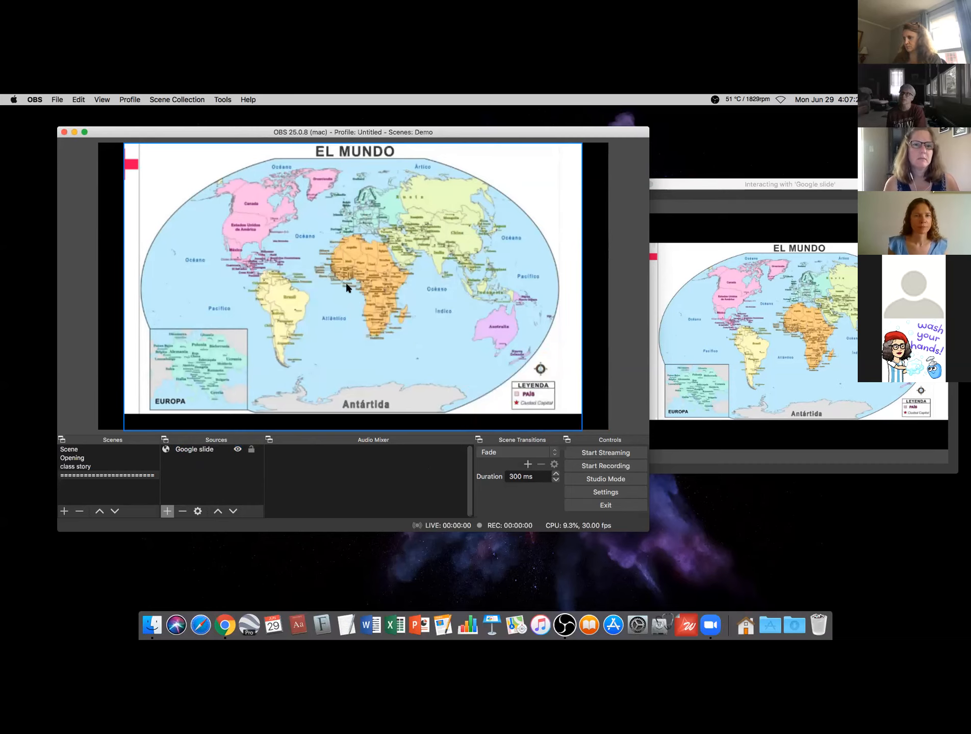
left_click(167, 512)
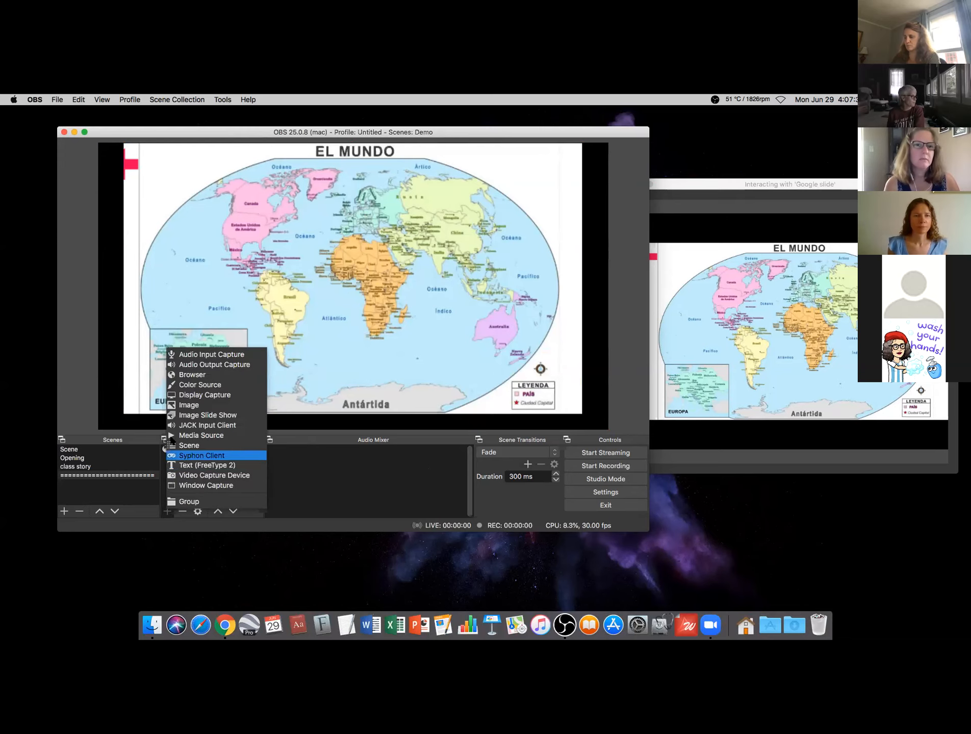
left_click(184, 477)
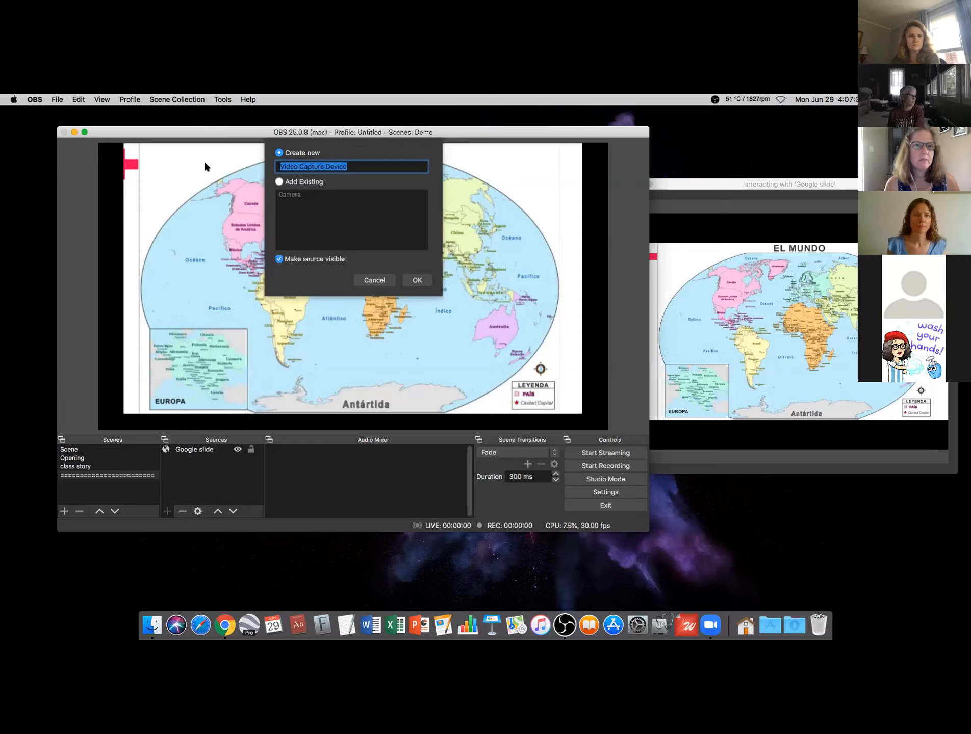
left_click(279, 182)
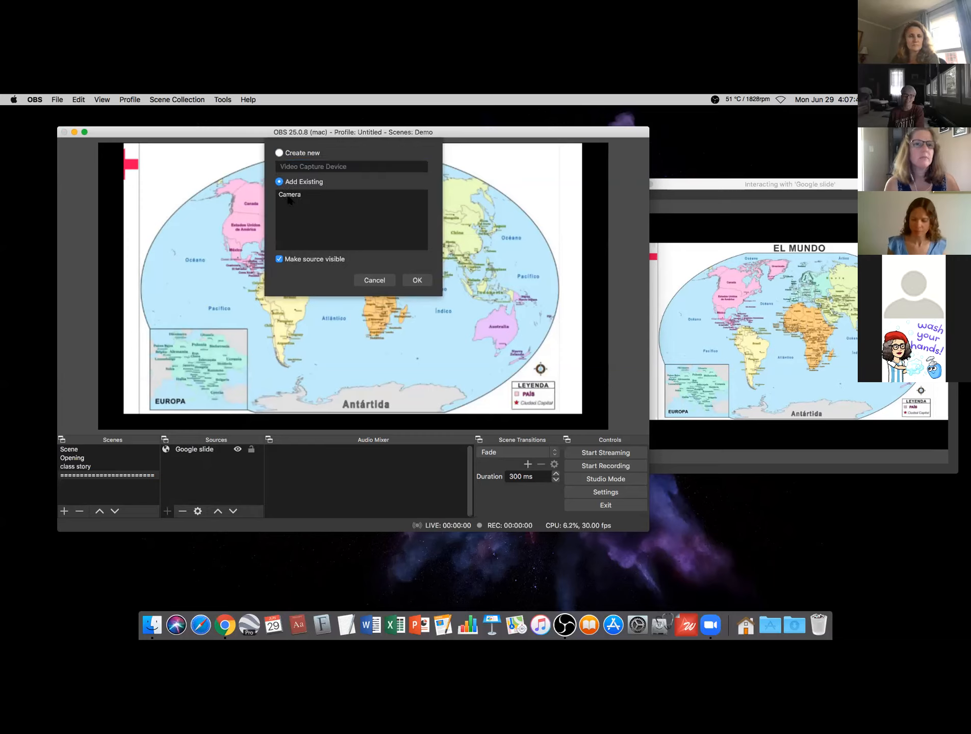
left_click(289, 196)
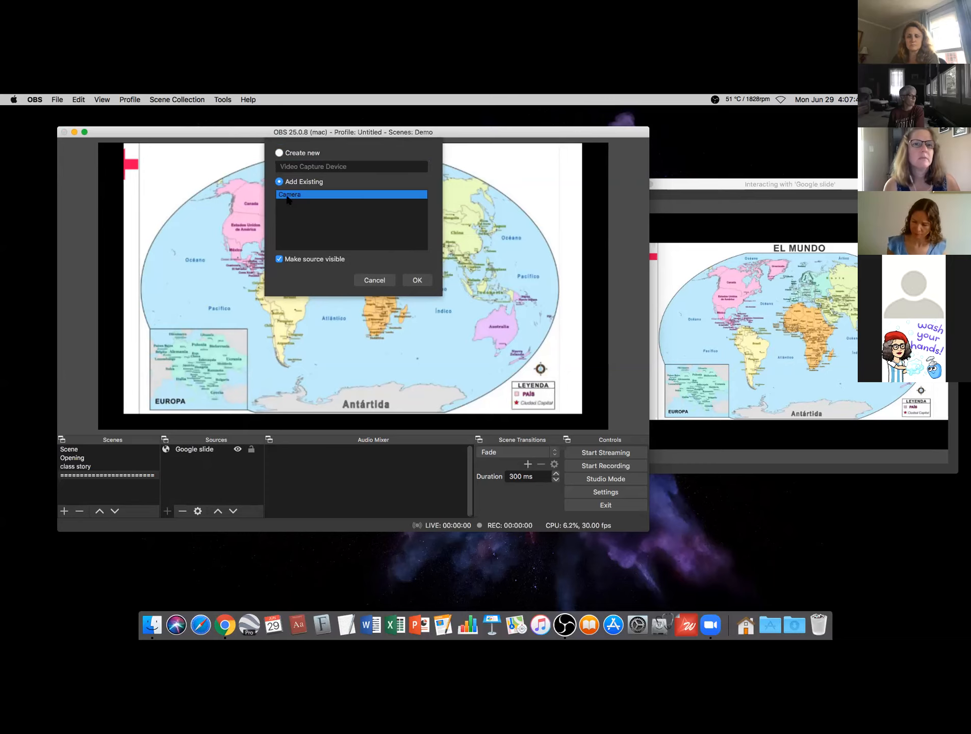
left_click(412, 279)
left_click_drag(99, 144, 484, 360)
left_click_drag(559, 385, 531, 190)
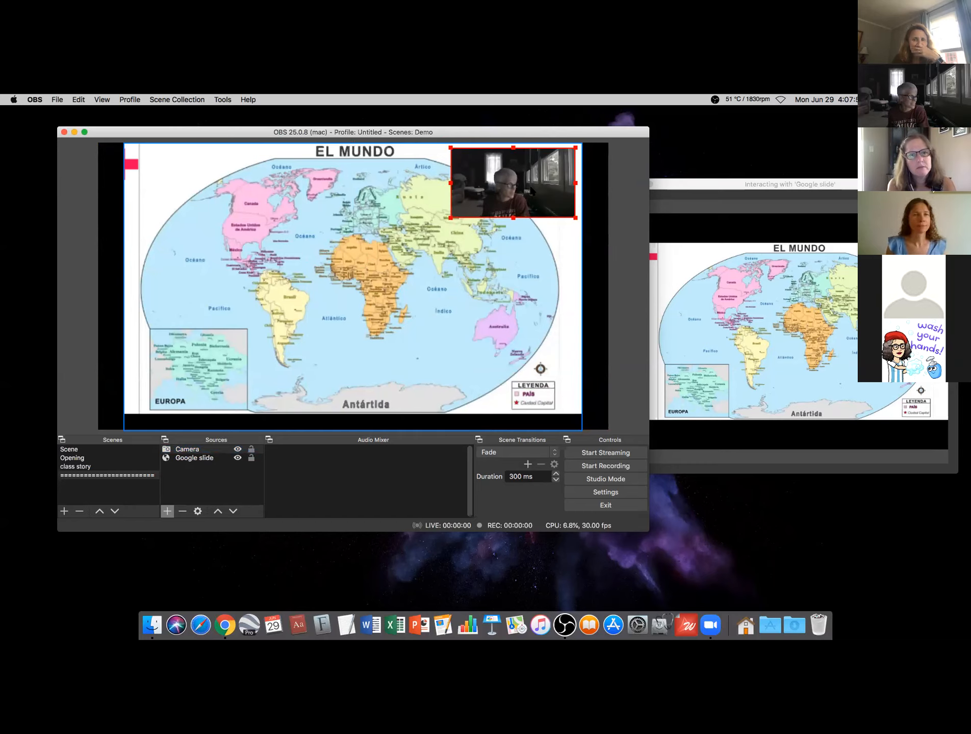
- Add the existing 'microphone' Audio Input Capture source to the scene
left_click(167, 511)
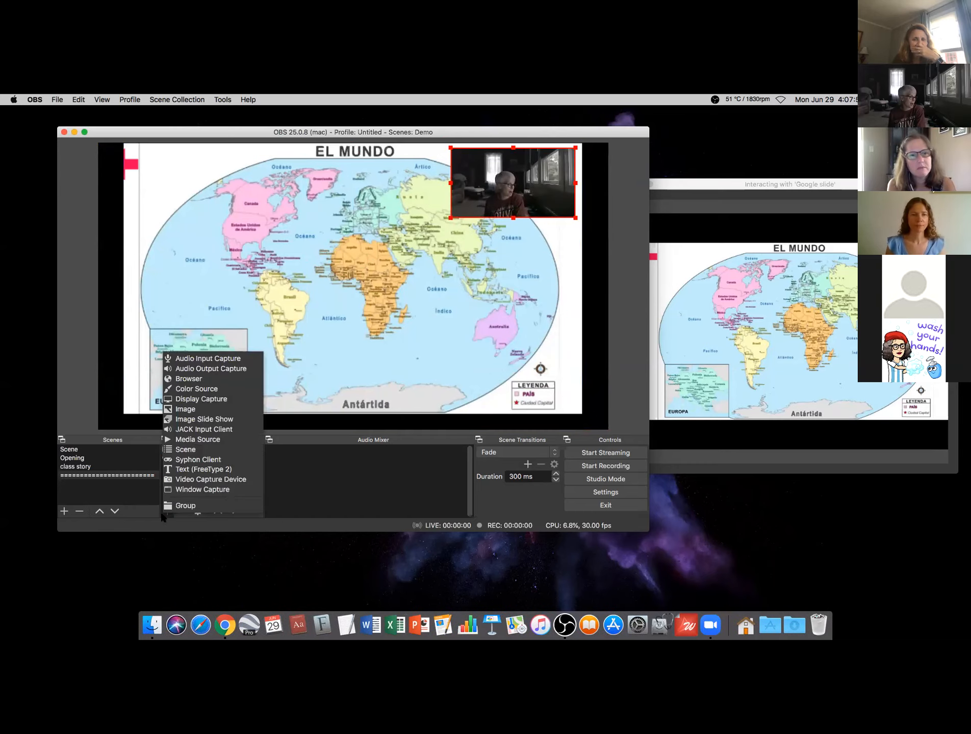
left_click(178, 358)
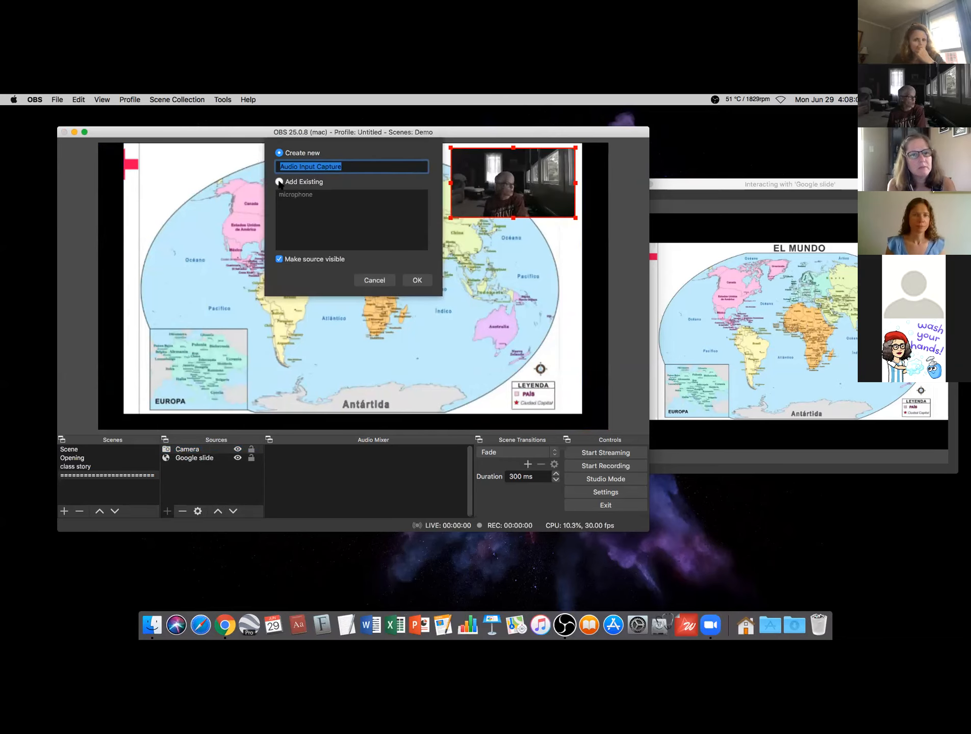
left_click(279, 182)
left_click(291, 195)
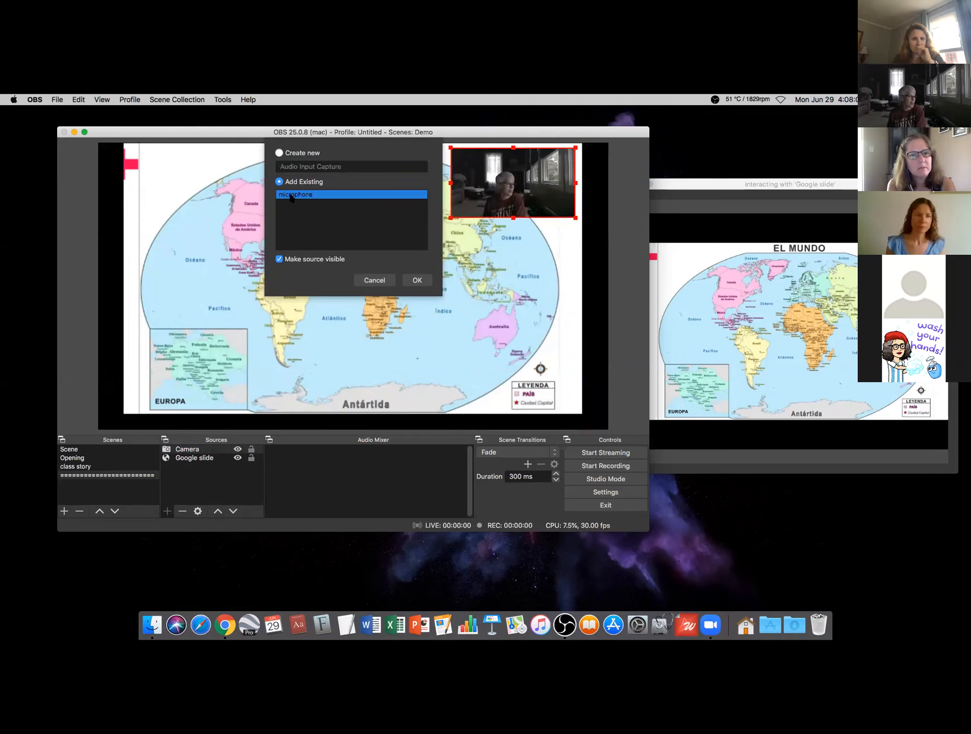
left_click(416, 281)
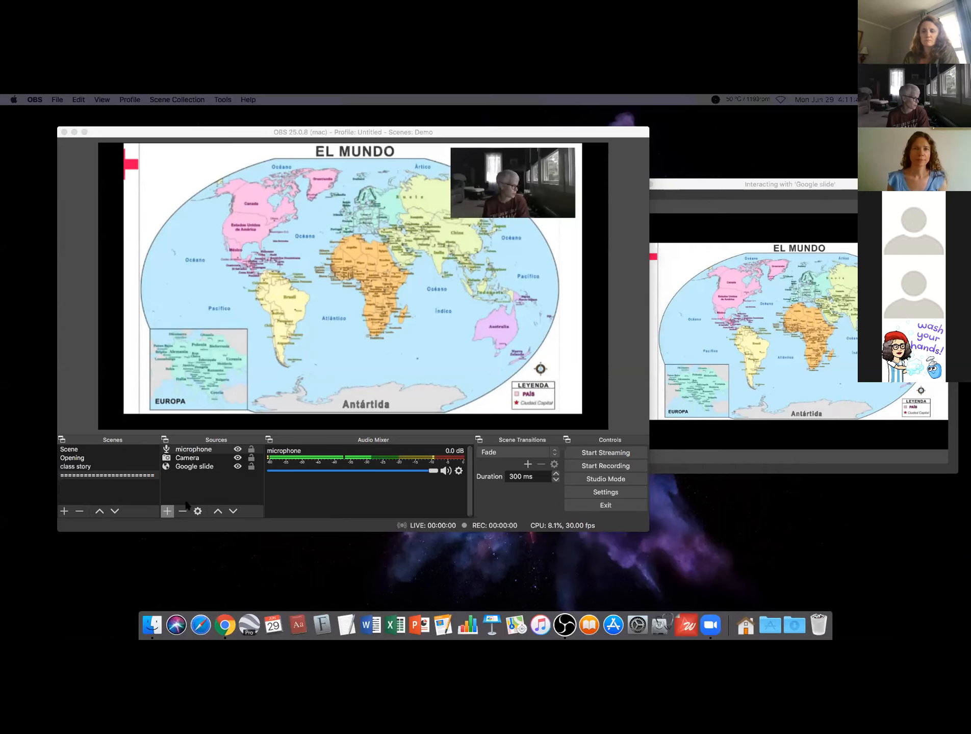
- Start a new Browser source and name it 'youtube' instead of 'video'
left_click(167, 511)
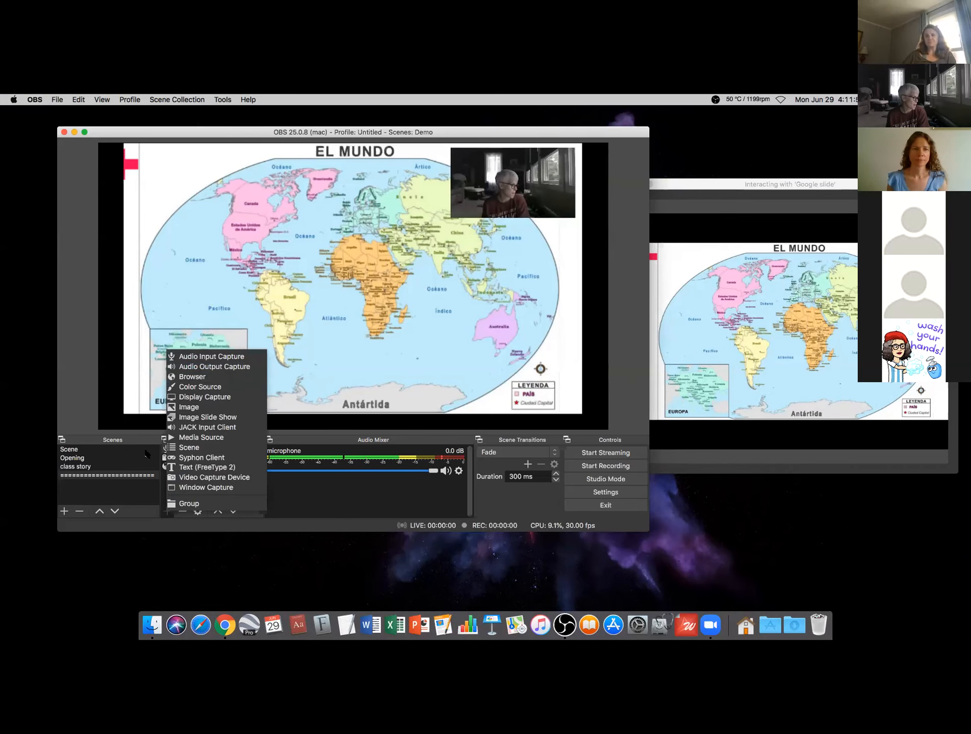
left_click(189, 377)
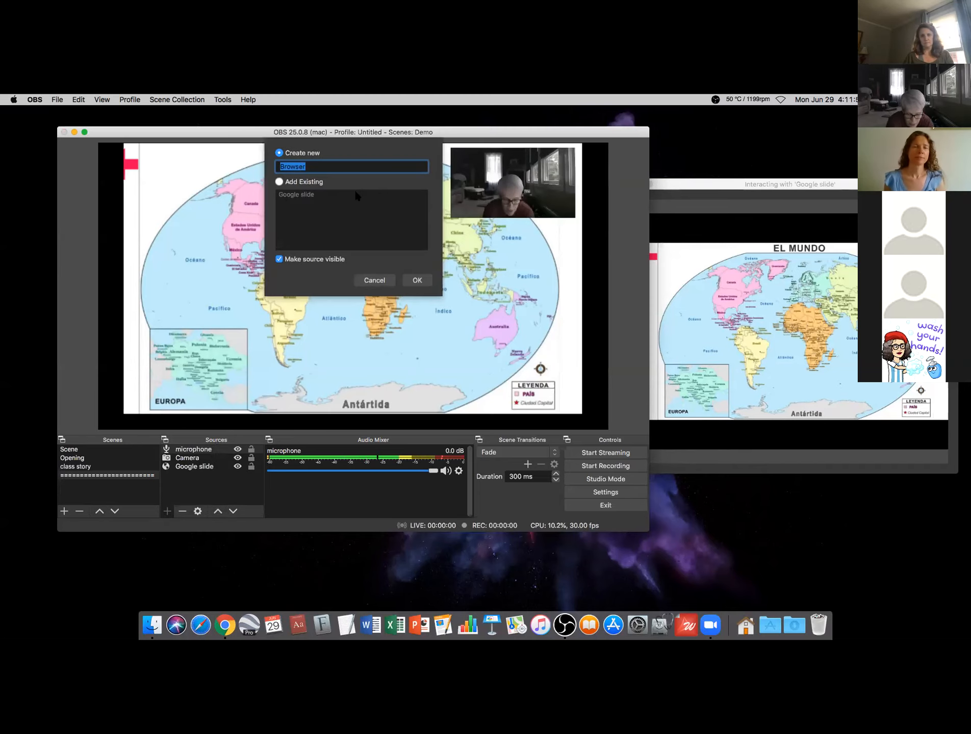
type("video")
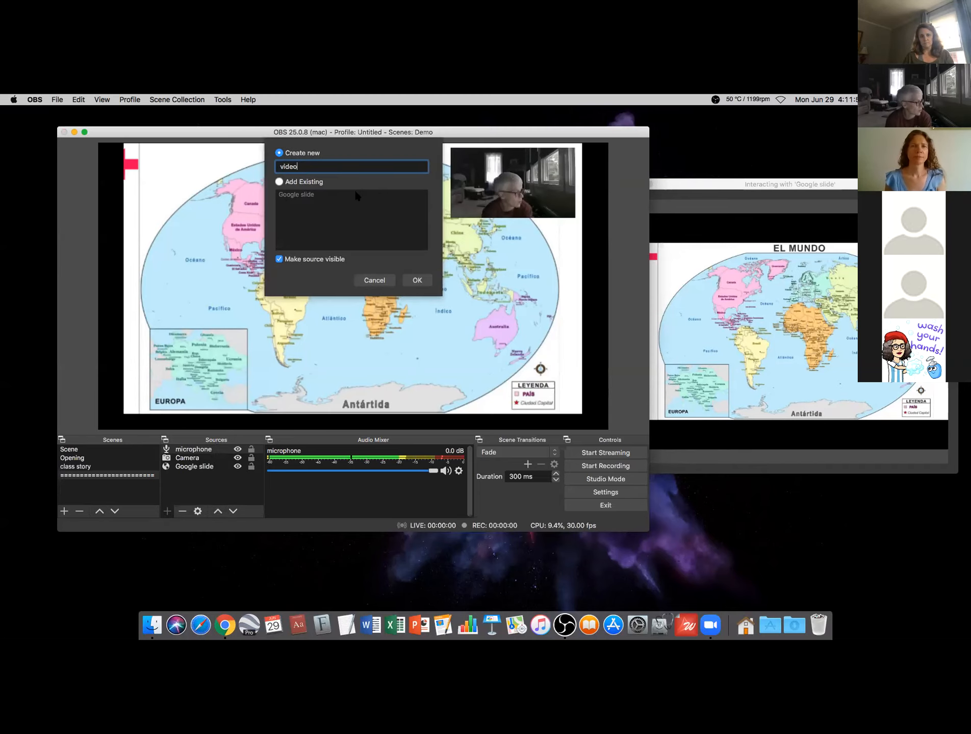
key("BackSpace")
key("BackSpace")
key("BackSpace")
key("BackSpace")
key("BackSpace")
type("you")
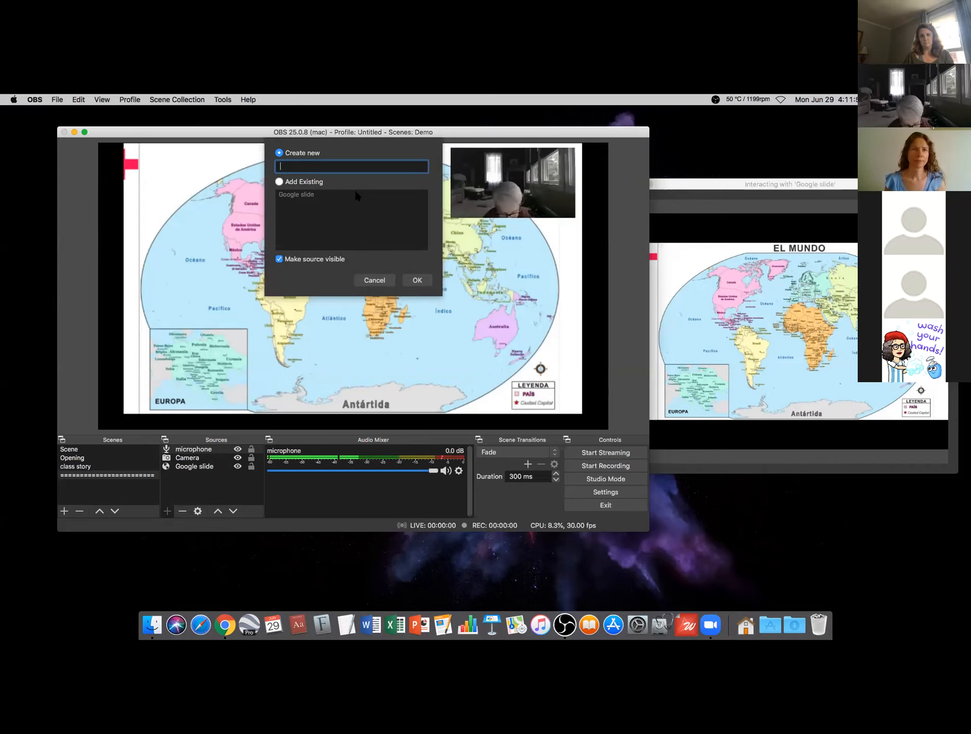
type("tube")
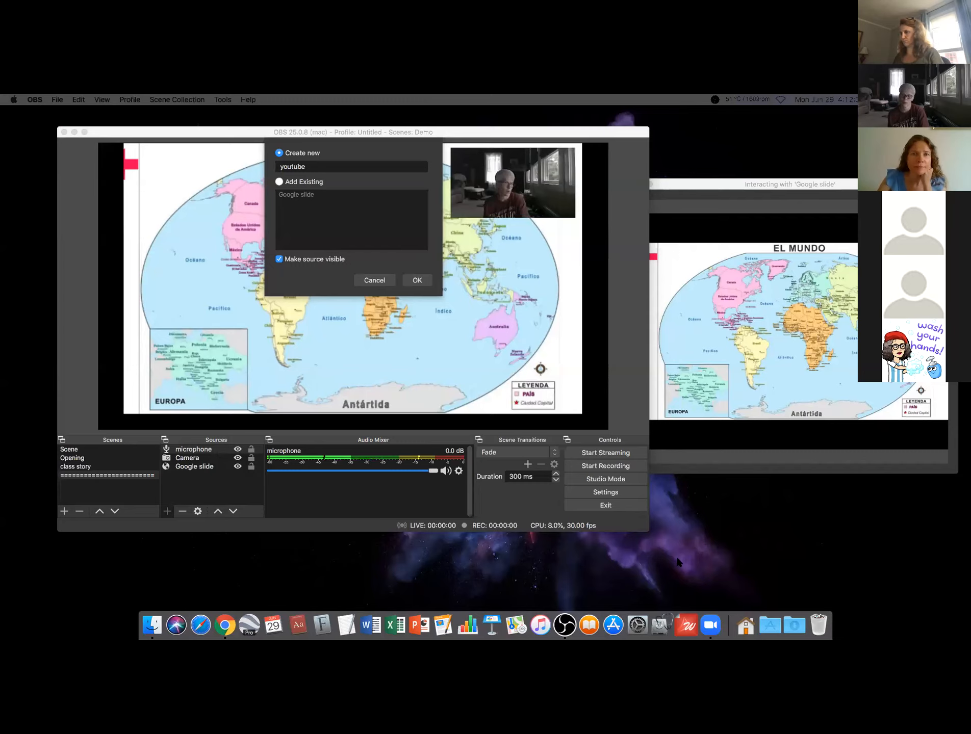
- Create the youtube source with the YouTube video link replacing the default URL
left_click(417, 280)
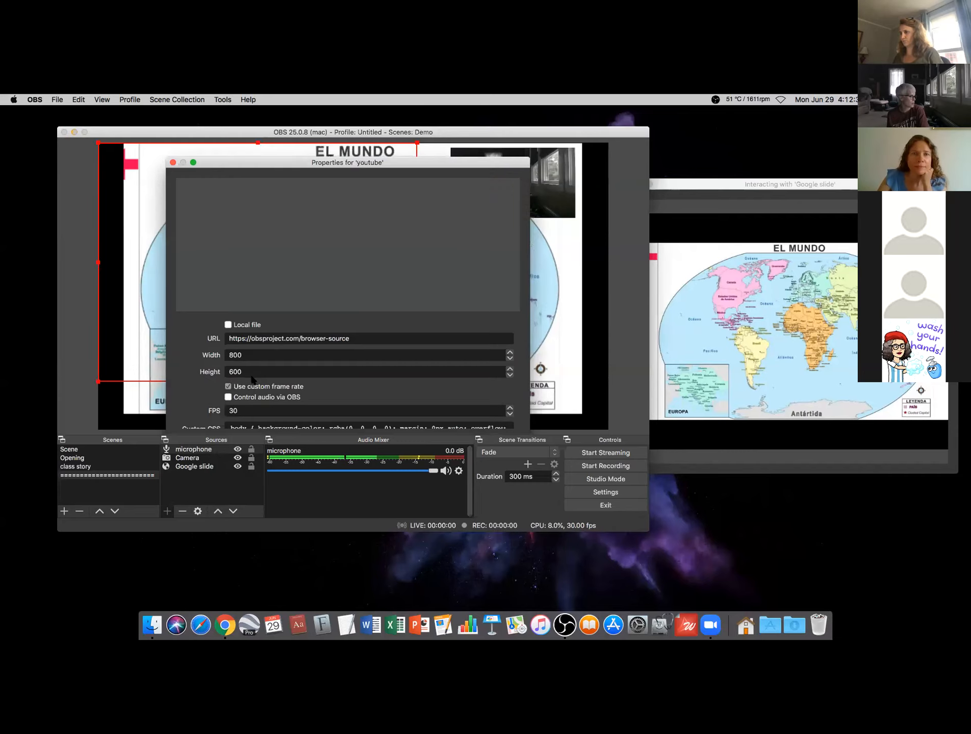
left_click(291, 340)
left_click_drag(351, 339, 228, 339)
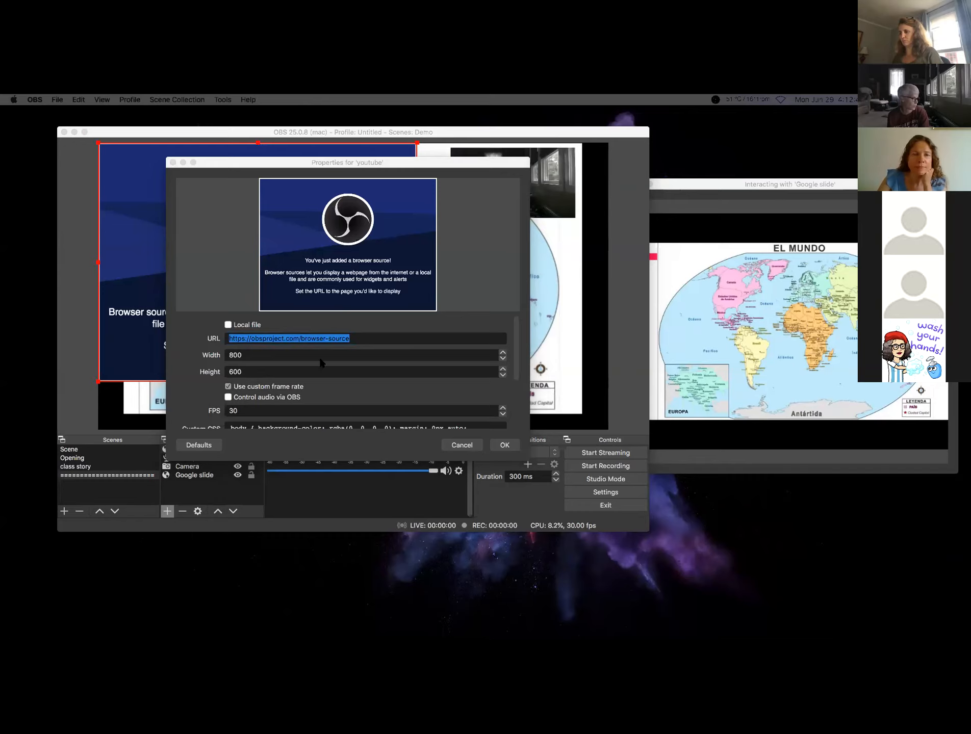
left_click(316, 340)
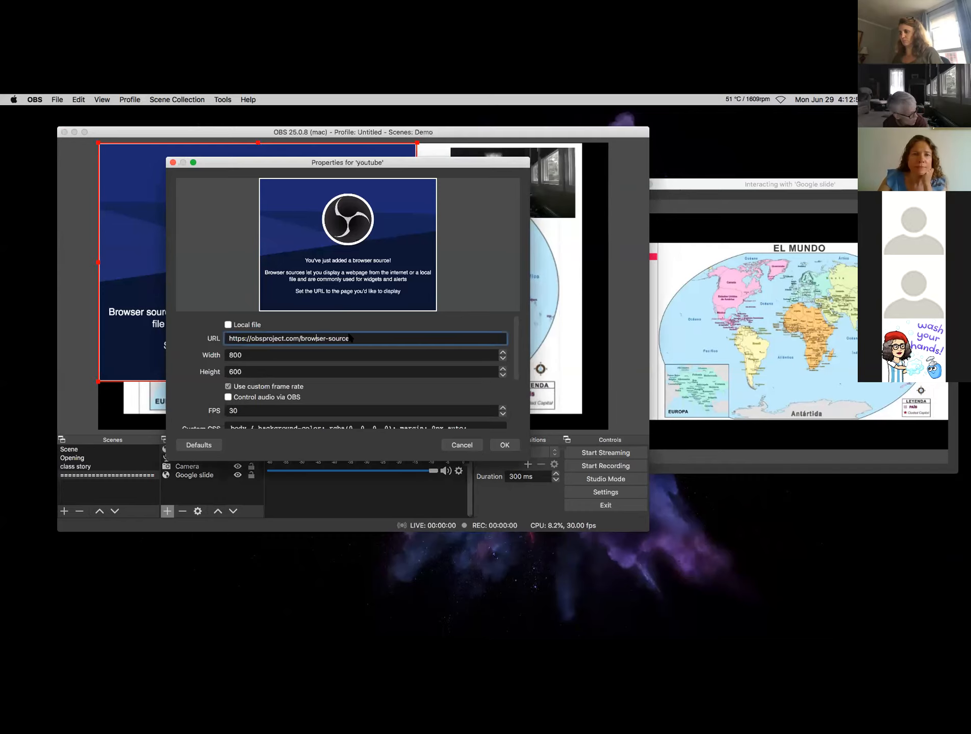
triple_click(227, 339)
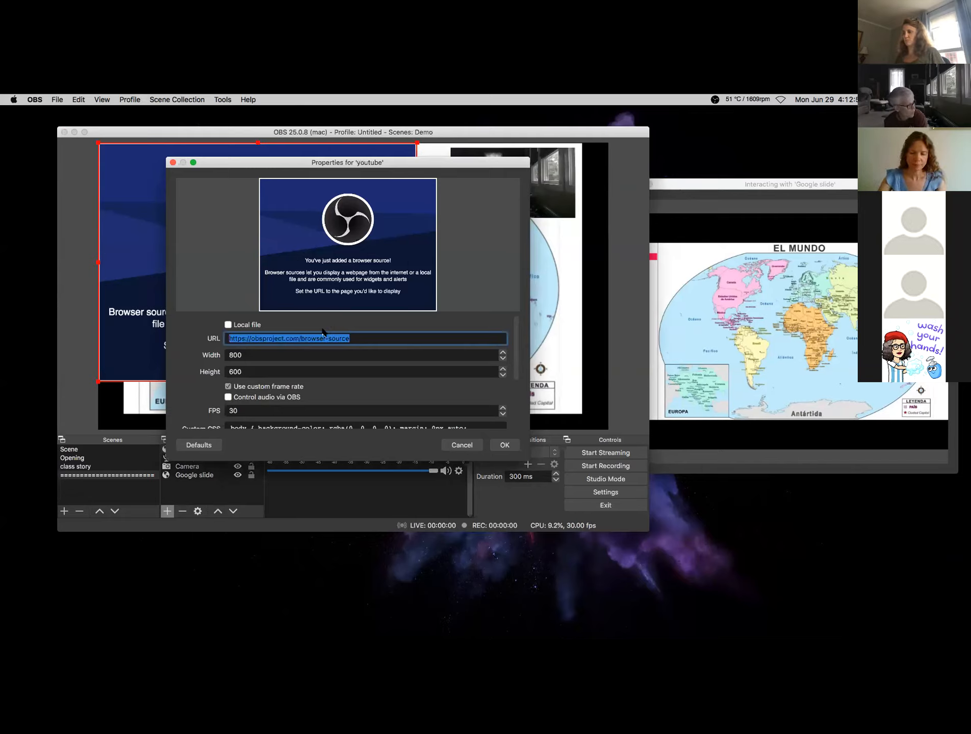
type("https://www.youtube.com/watch?v=JMJXvsCLu6s")
left_click(497, 445)
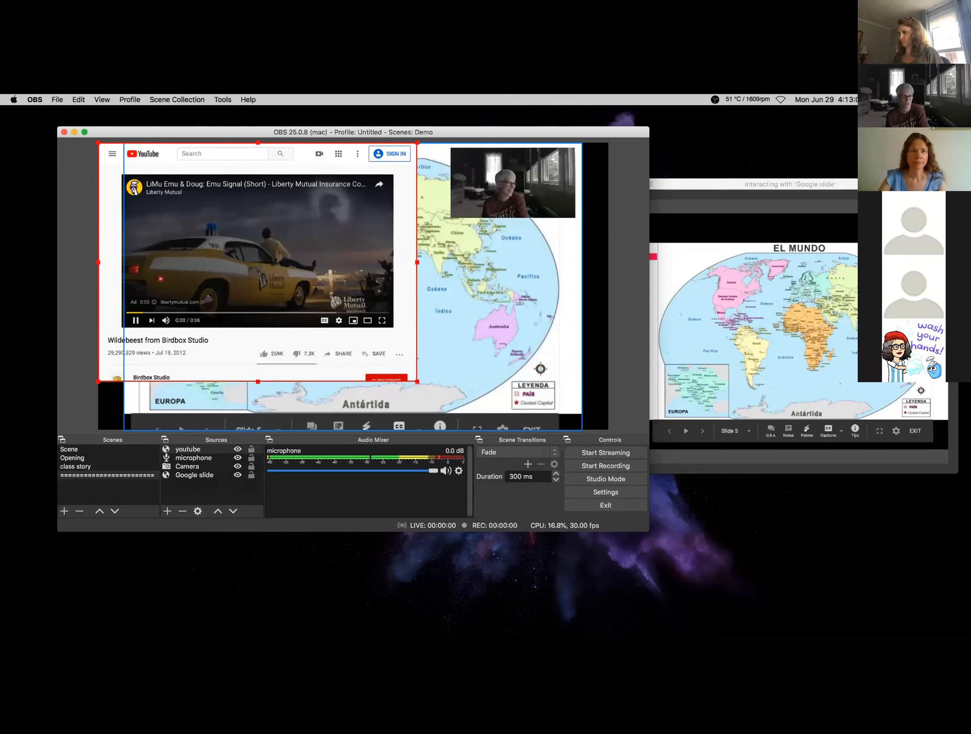
- Interact with the youtube source, dismissing the YouTube Premium promotion and ads popup, then pause the video
right_click(233, 341)
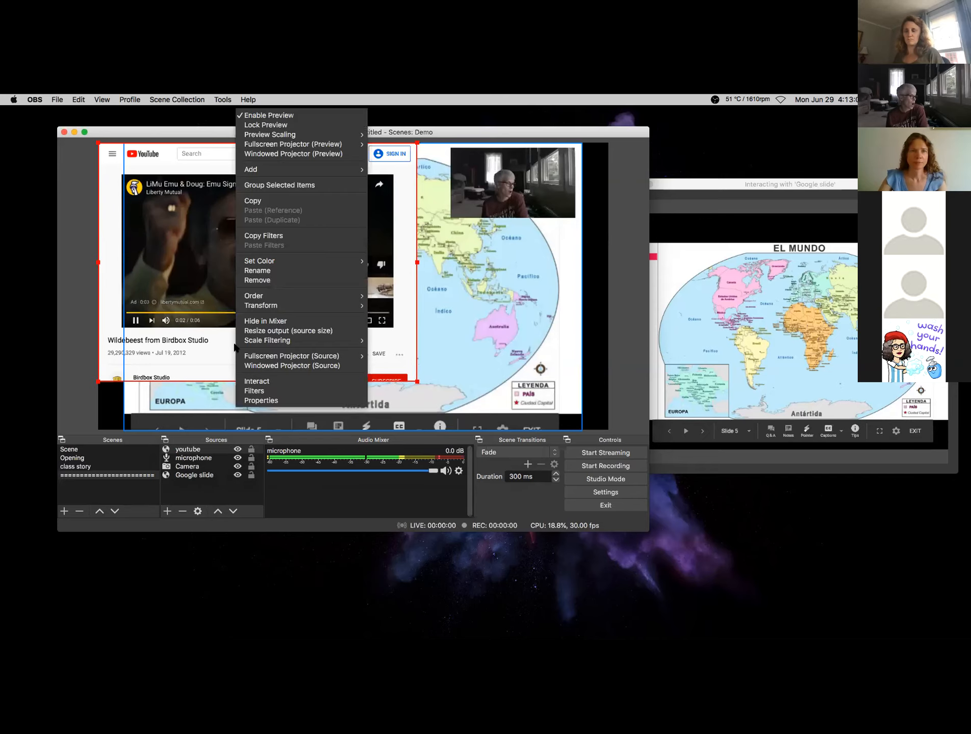
left_click(253, 383)
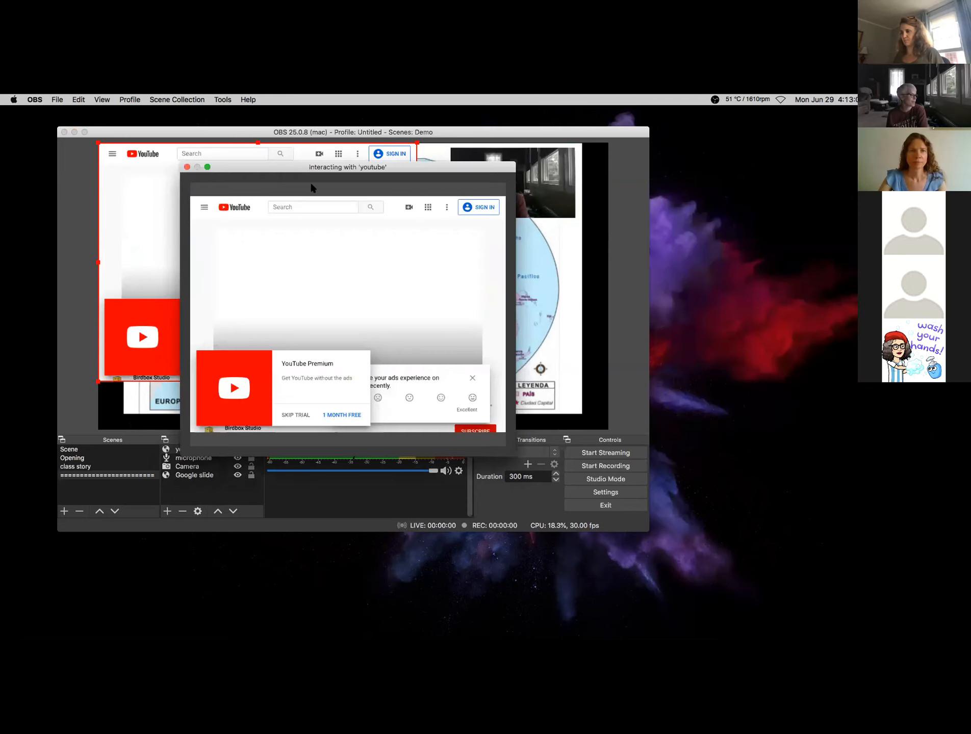
left_click_drag(247, 169, 600, 197)
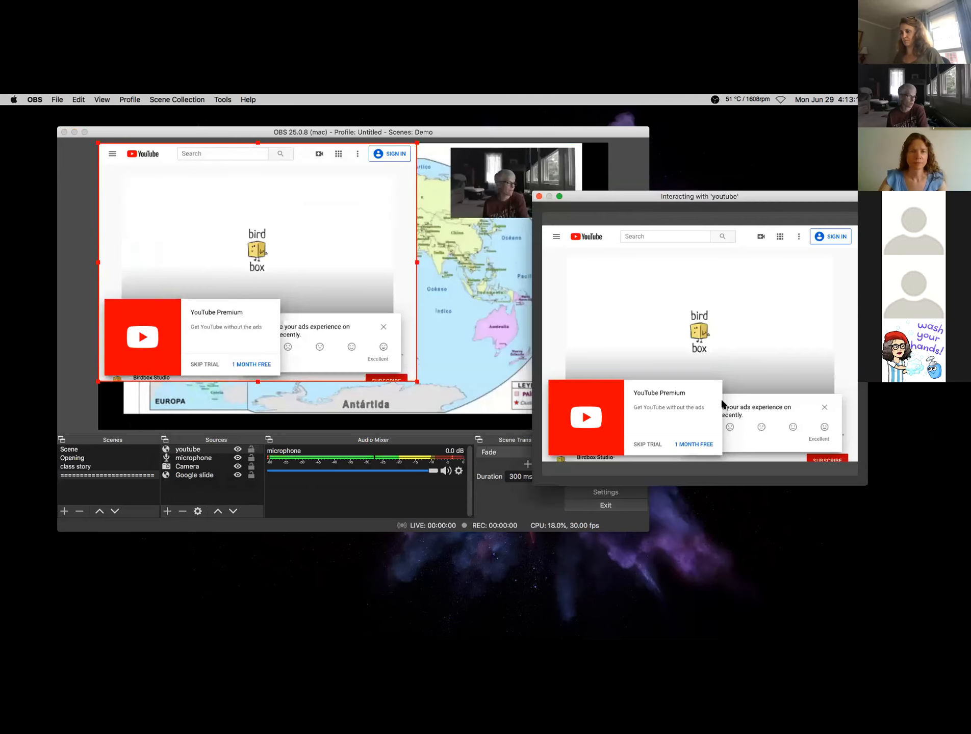
left_click(640, 434)
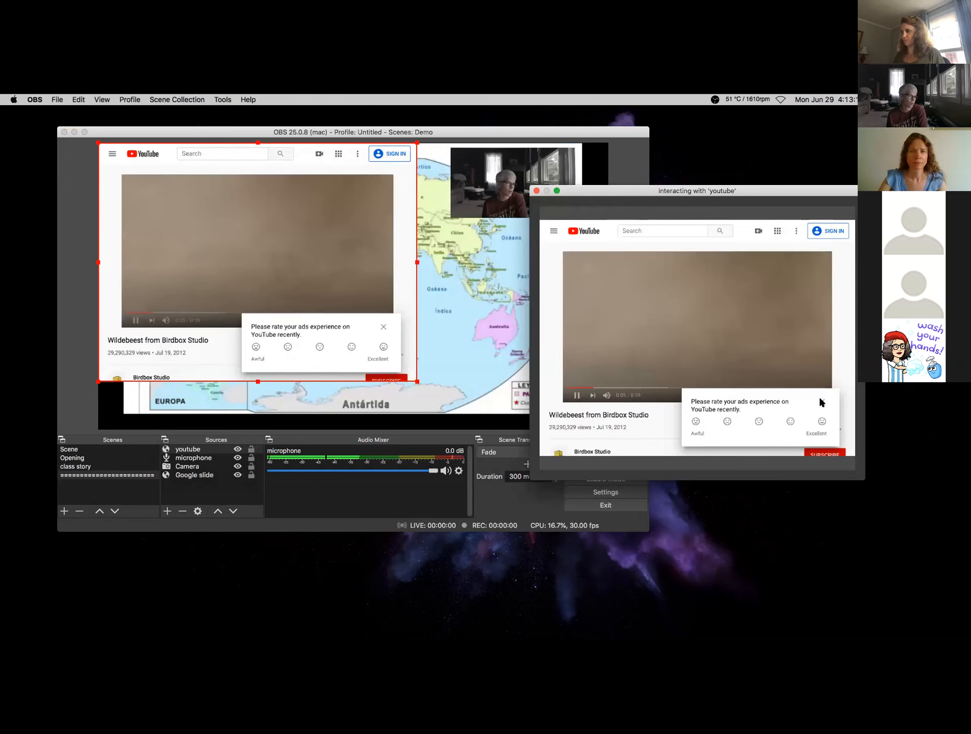
left_click(821, 401)
left_click(576, 396)
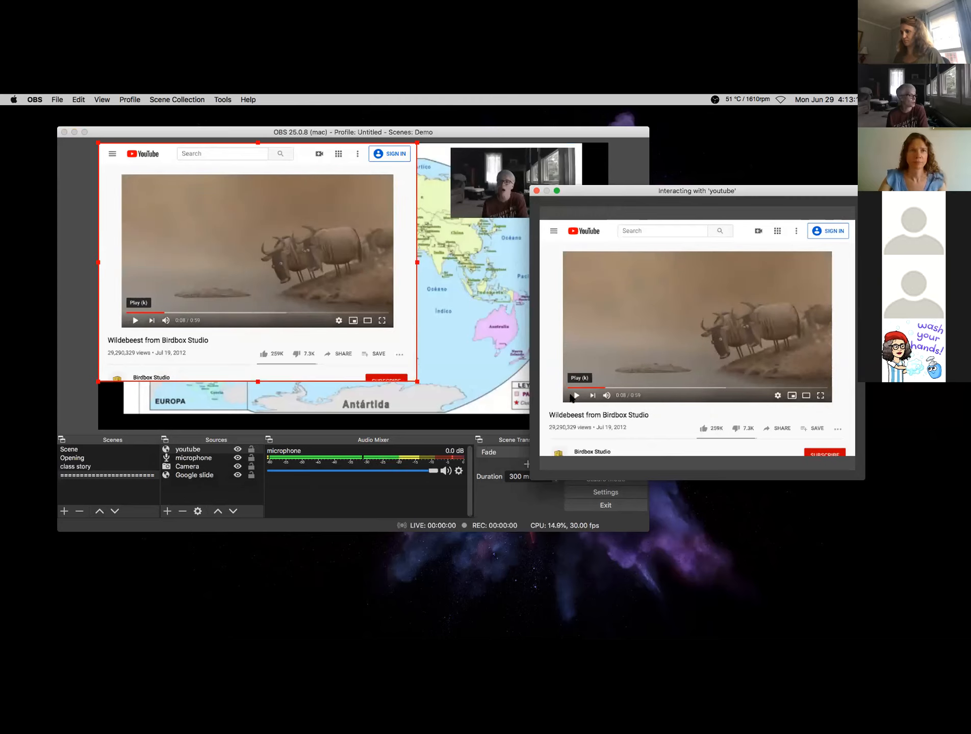
- Enlarge the youtube source in the preview, trim its right edge slightly, and close the interaction window
left_click(265, 236)
mouse_move(442, 392)
left_mouse_down()
mouse_move(472, 403)
mouse_move(429, 387)
left_mouse_up()
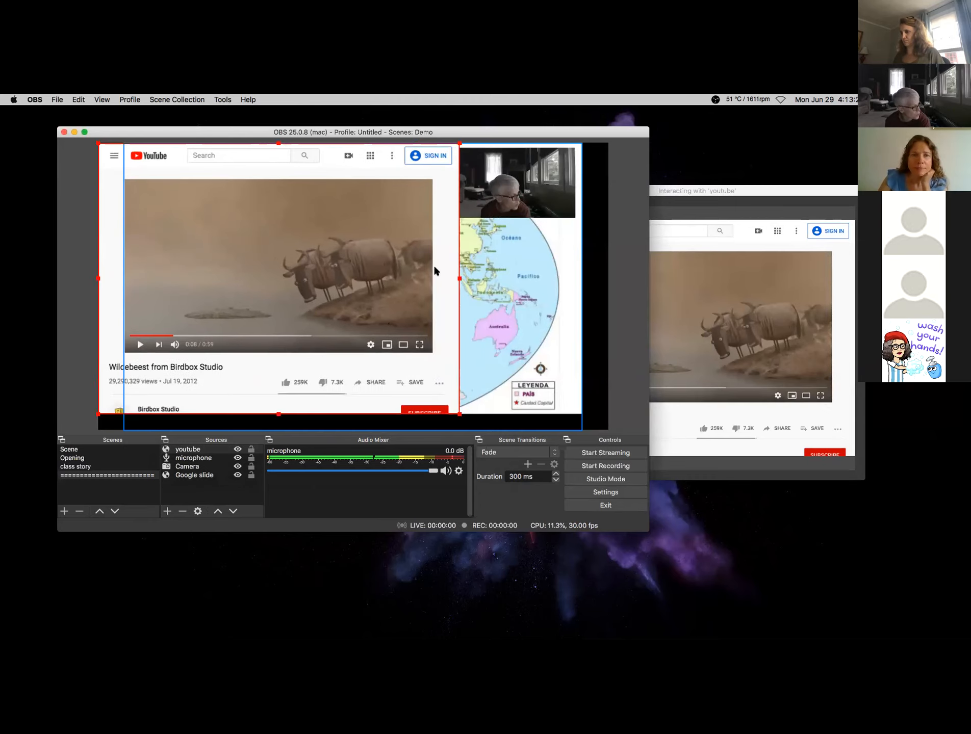
left_click_drag(459, 282, 435, 282)
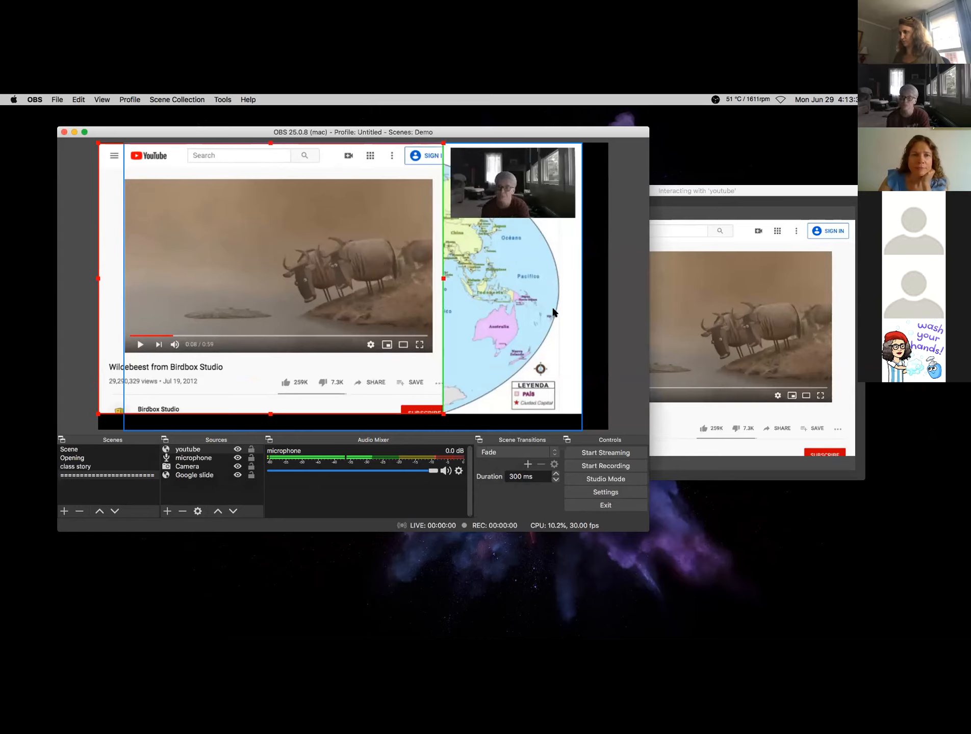
left_click(708, 268)
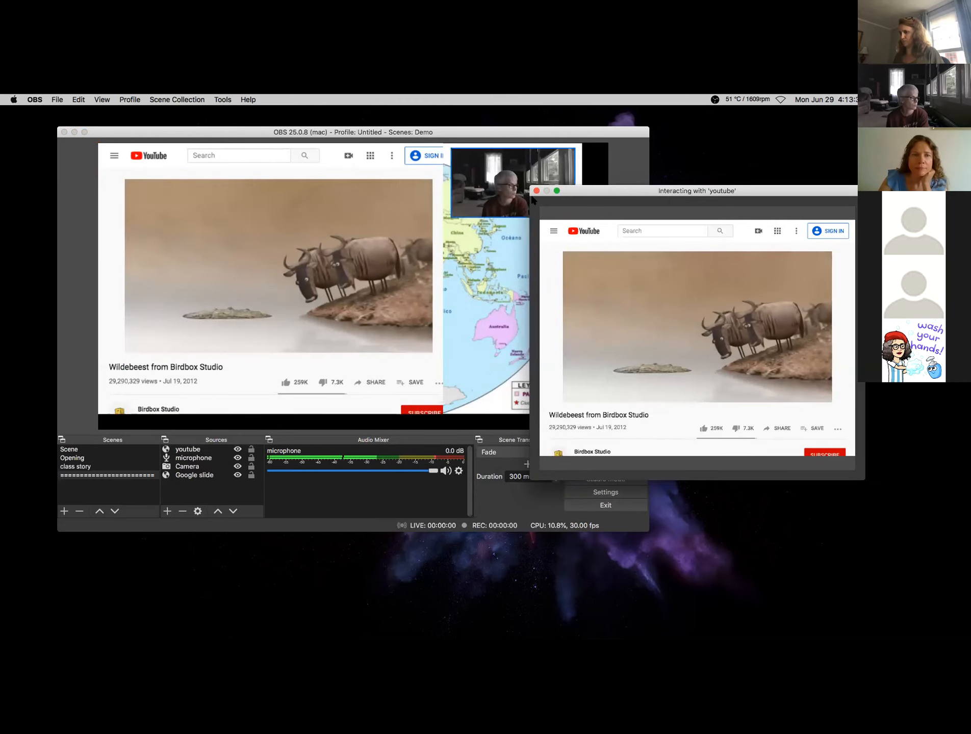
left_click(537, 192)
- Delete the youtube source from the Demo scene and confirm the removal
left_click(378, 268)
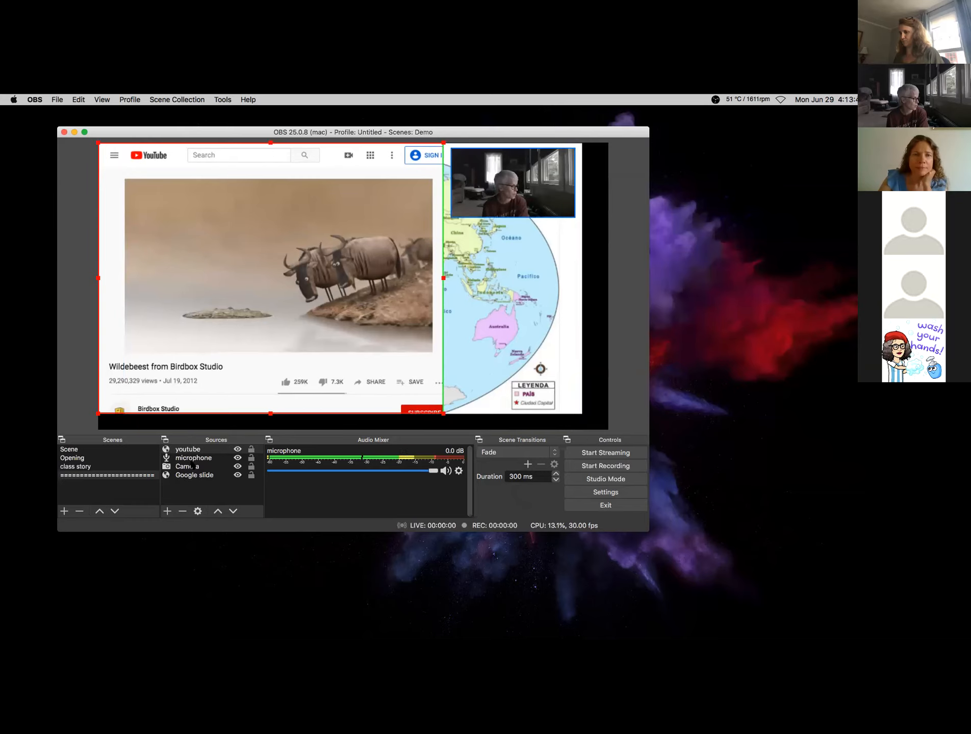
left_click(192, 452)
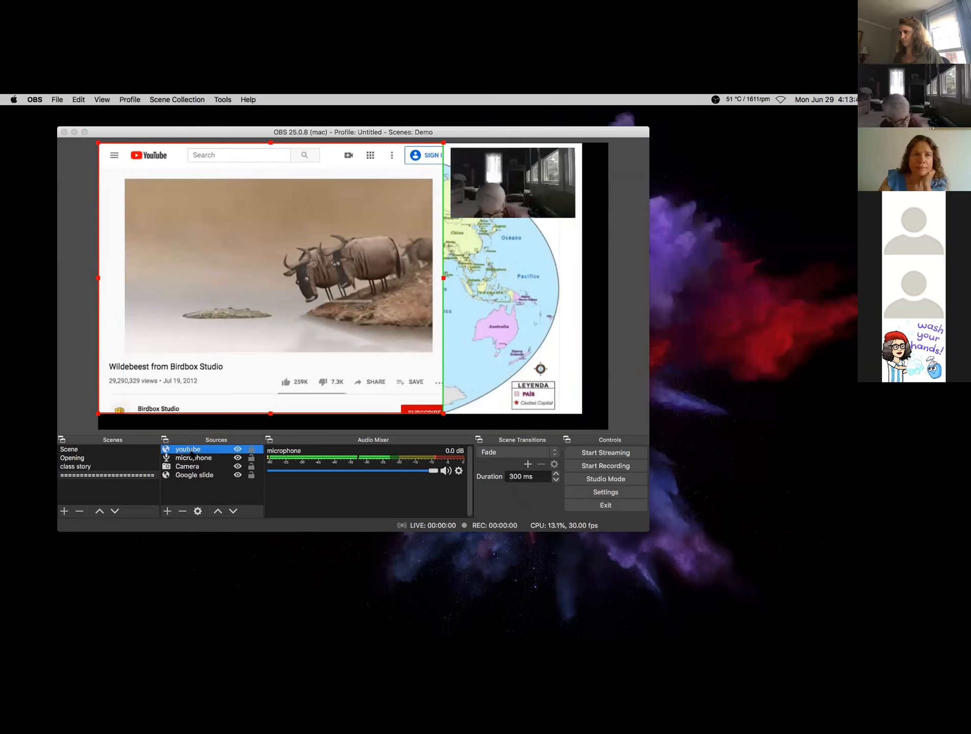
key("BackSpace")
left_click(423, 326)
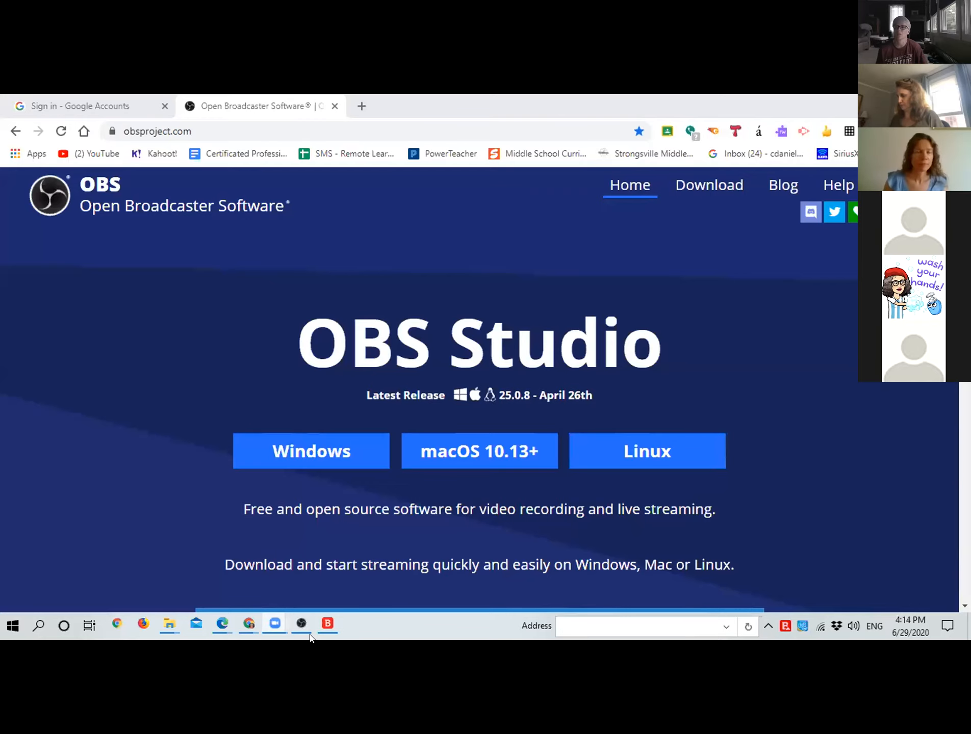
- Dock the floating Sources and Scenes panels back side by side in the main window's bottom area
left_click(305, 632)
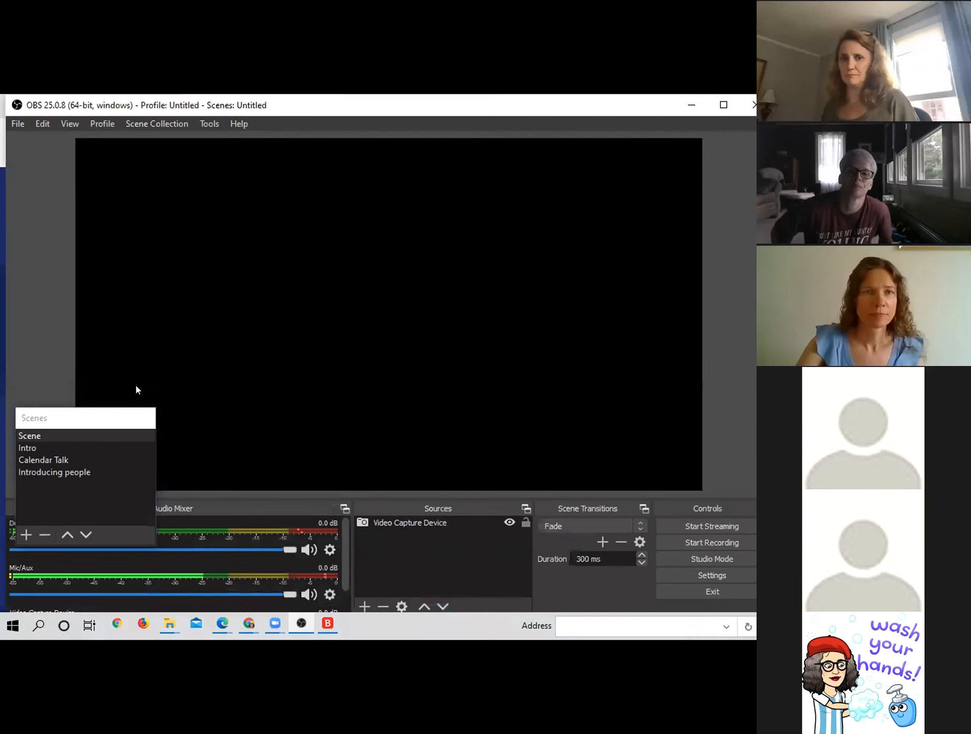
left_click(525, 509)
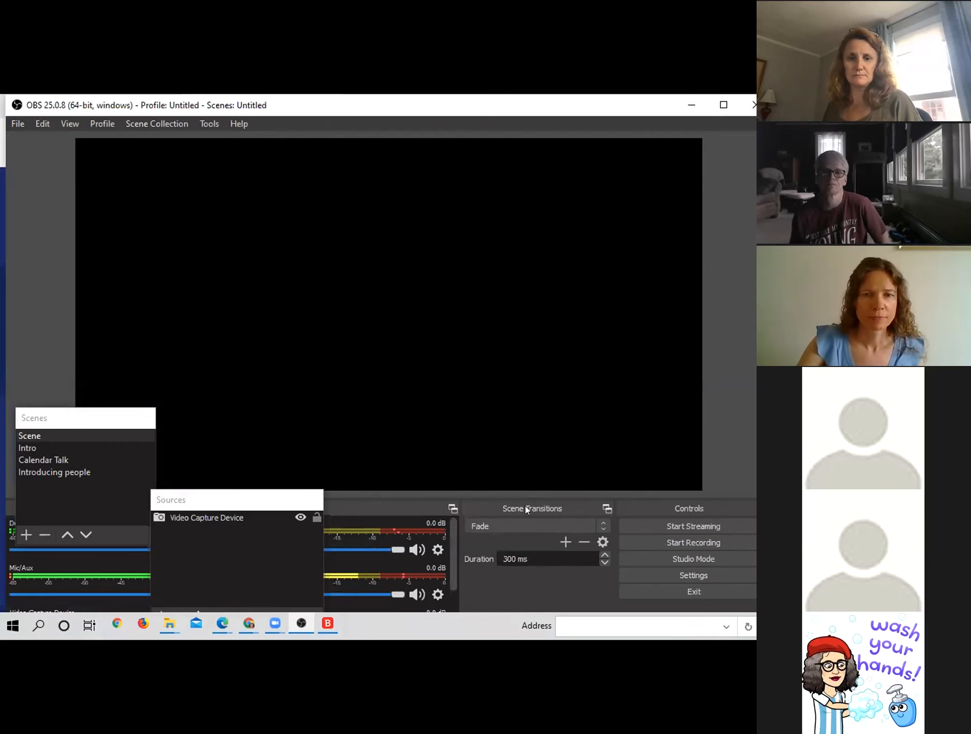
left_click(247, 498)
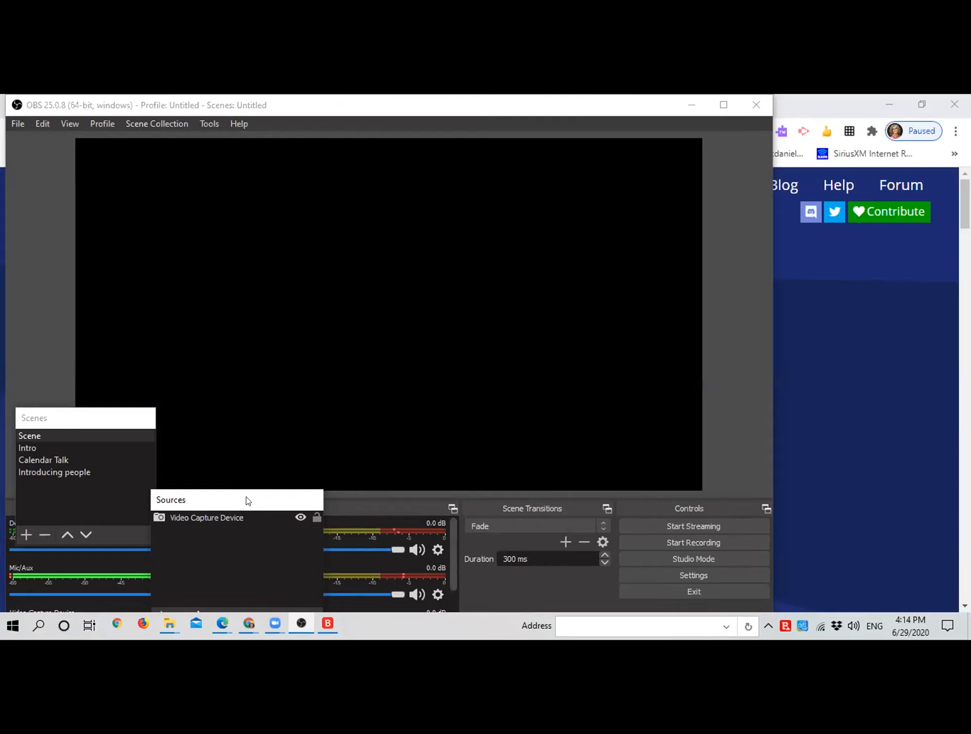
left_click_drag(246, 497, 93, 505)
left_click(98, 420)
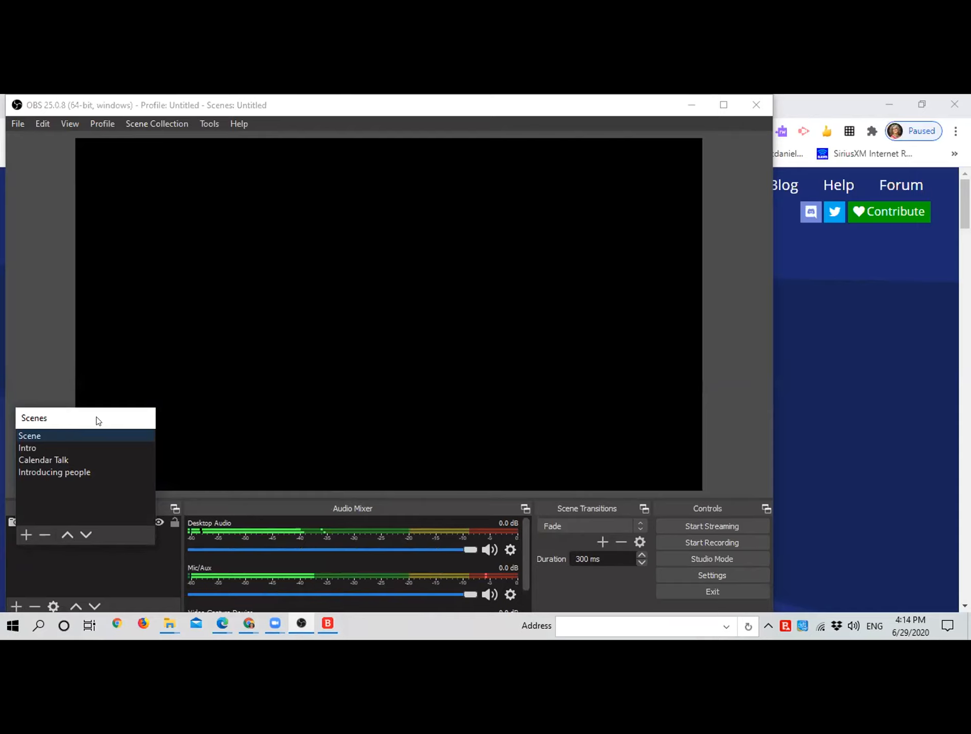
left_click_drag(44, 497, 46, 497)
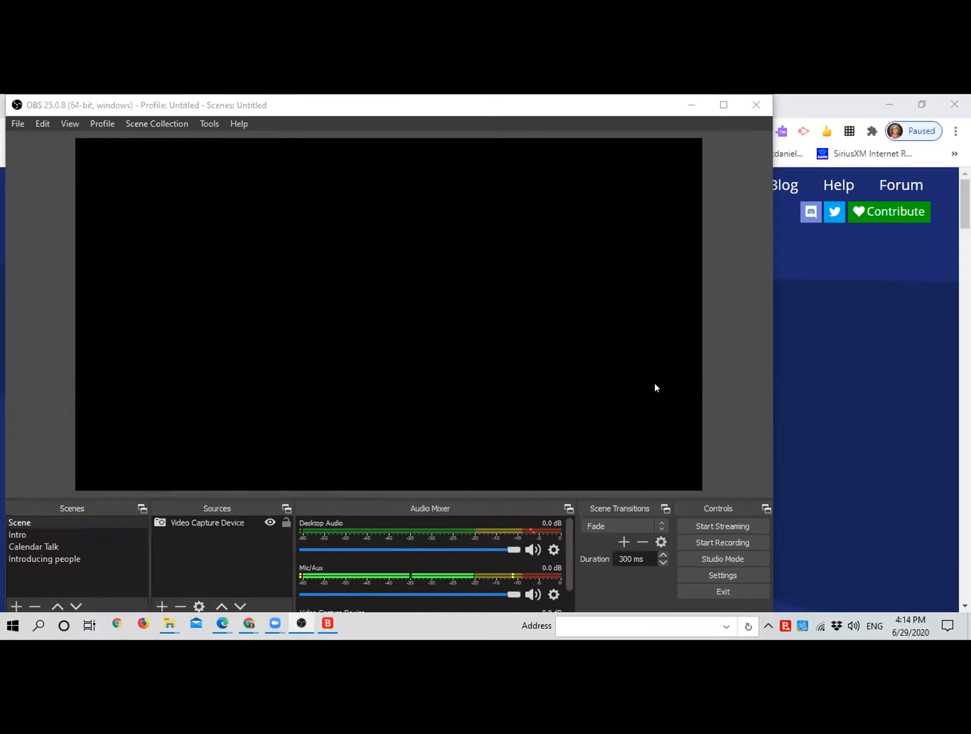